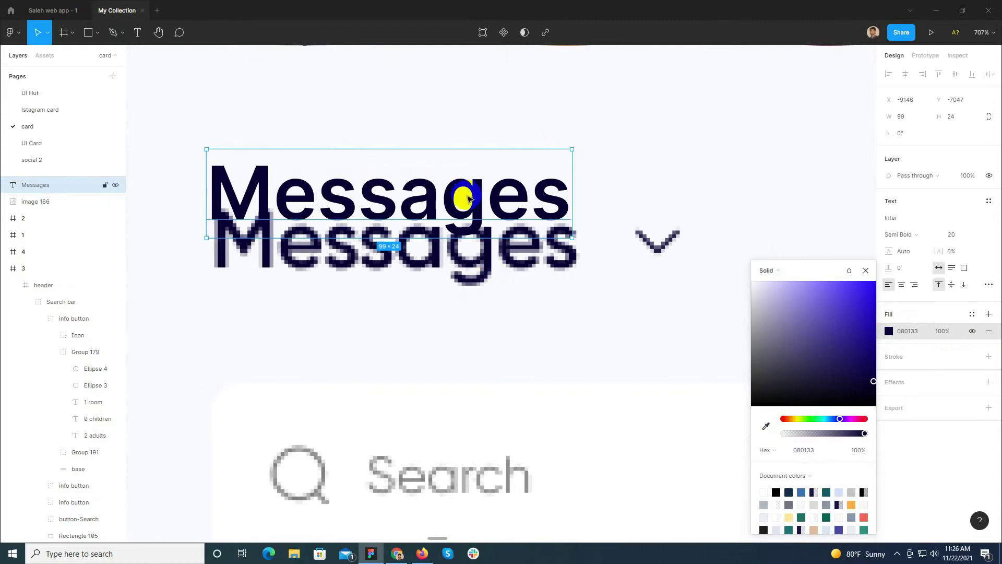
Close the fill colour settings and position the Messages text over the heading in the reference image.
left_click(865, 271)
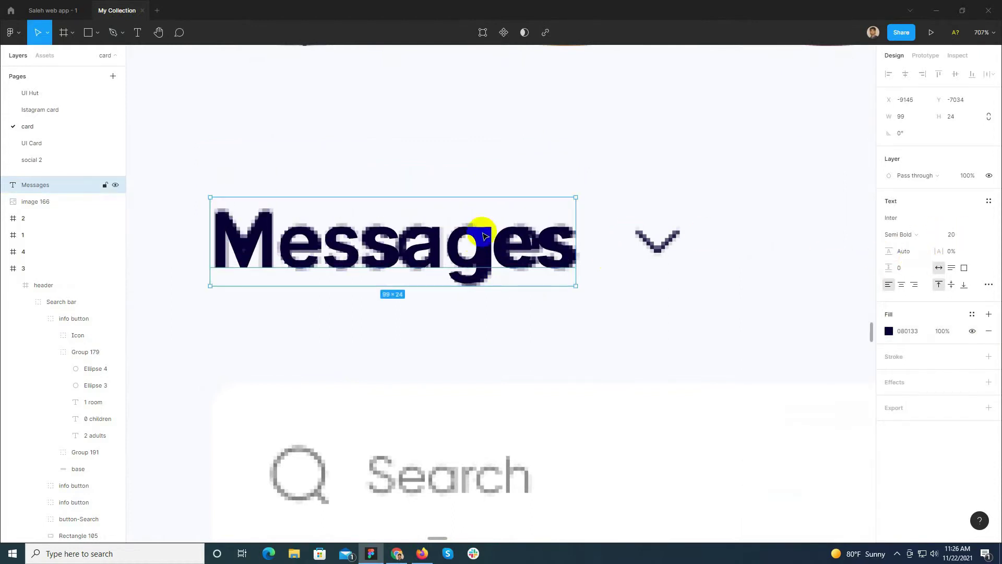
scroll(484, 236, "down", 3)
Switch to Chrome, open the UIHUT website in a new tab and go to its icon collection.
left_click(397, 553)
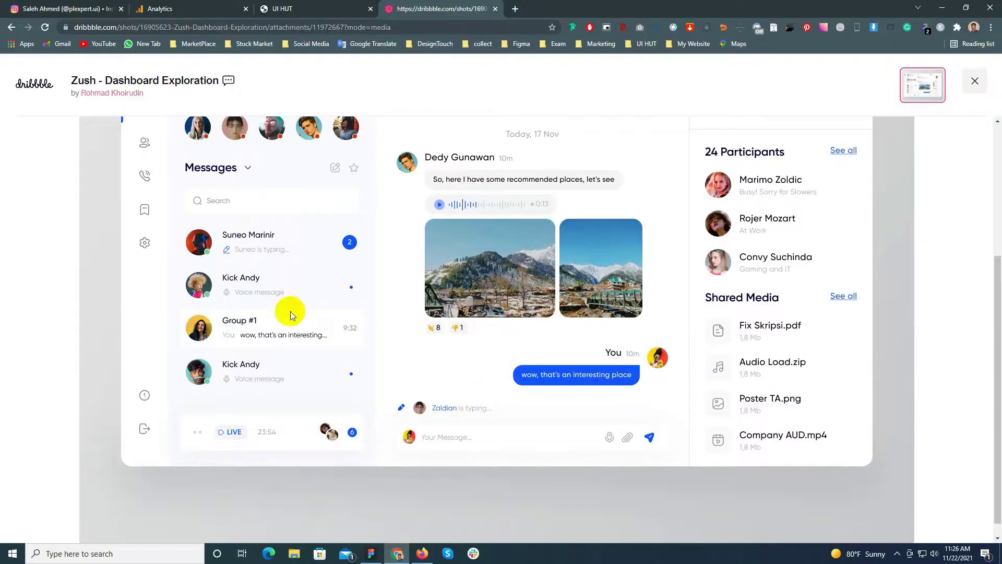
left_click(518, 9)
type("uihut")
key("Return")
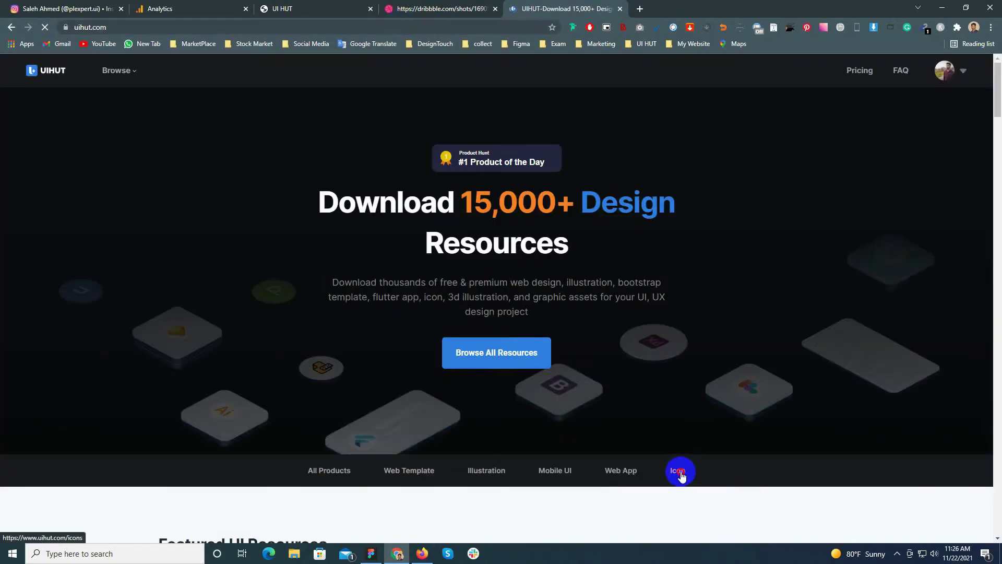
left_click(679, 471)
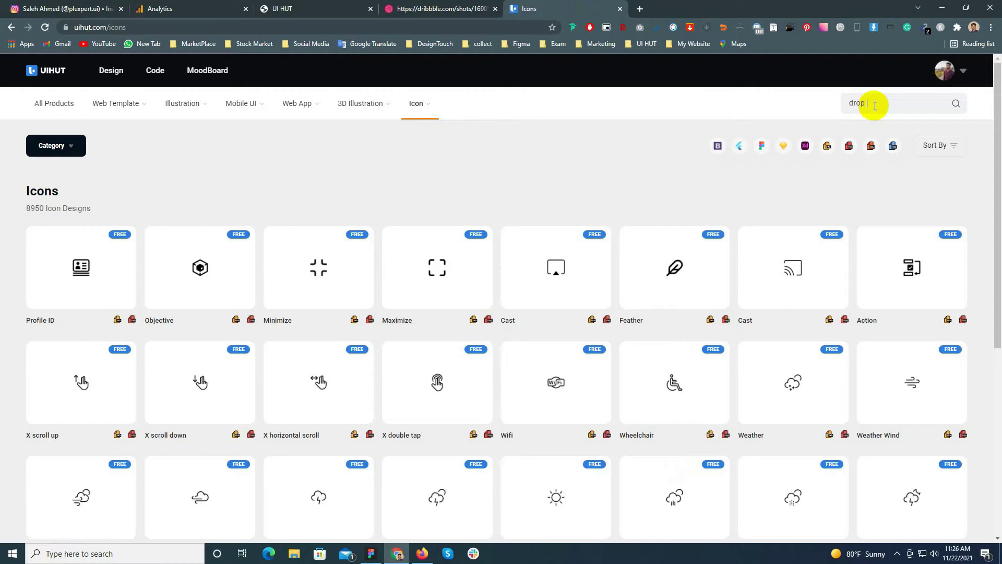
Search the icons for "down", load more results and open the thin Cheveron Down icon.
key("Return")
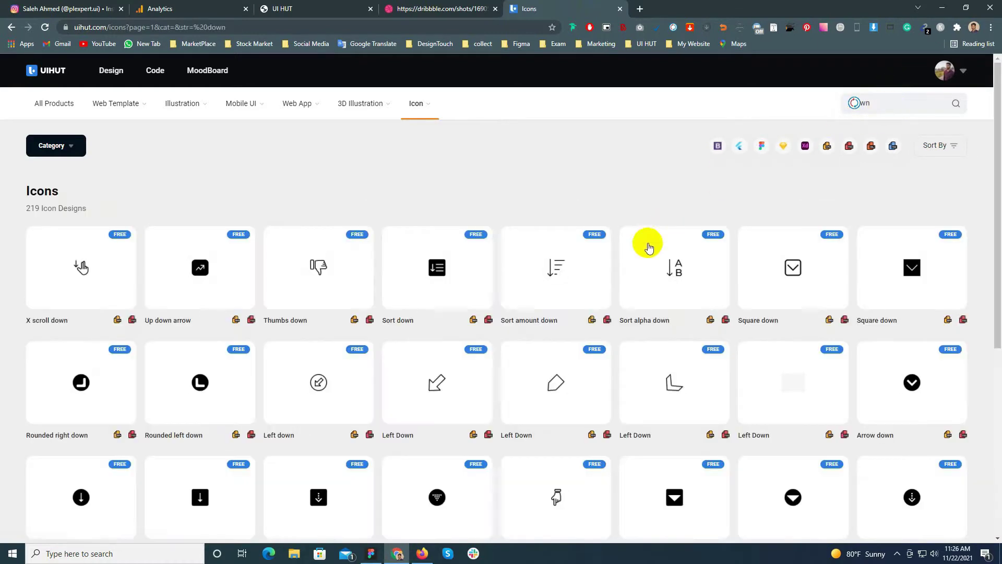
scroll(622, 302, "down", 6)
left_click(485, 510)
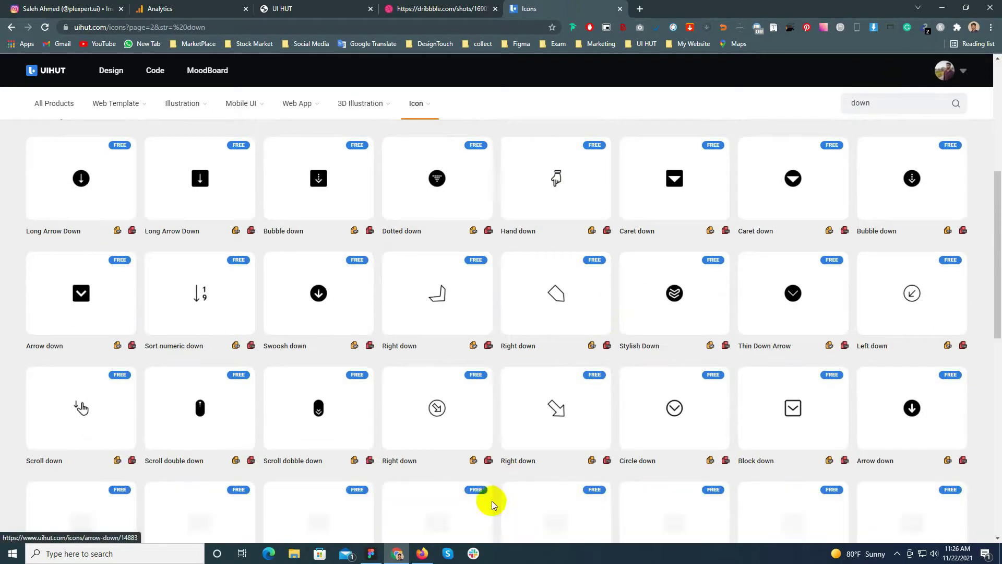
scroll(495, 469, "down", 5)
scroll(893, 329, "down", 5)
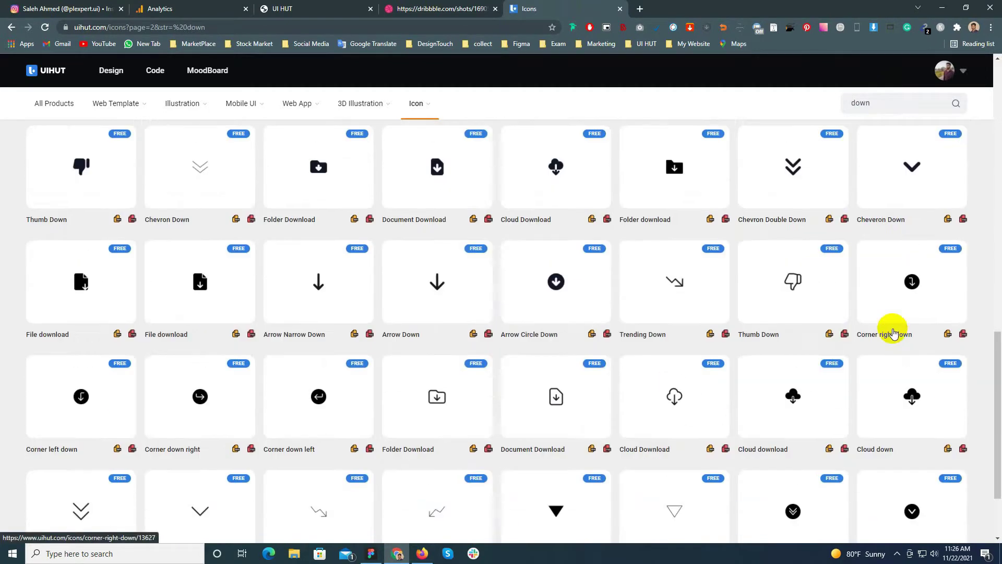
left_click(201, 418)
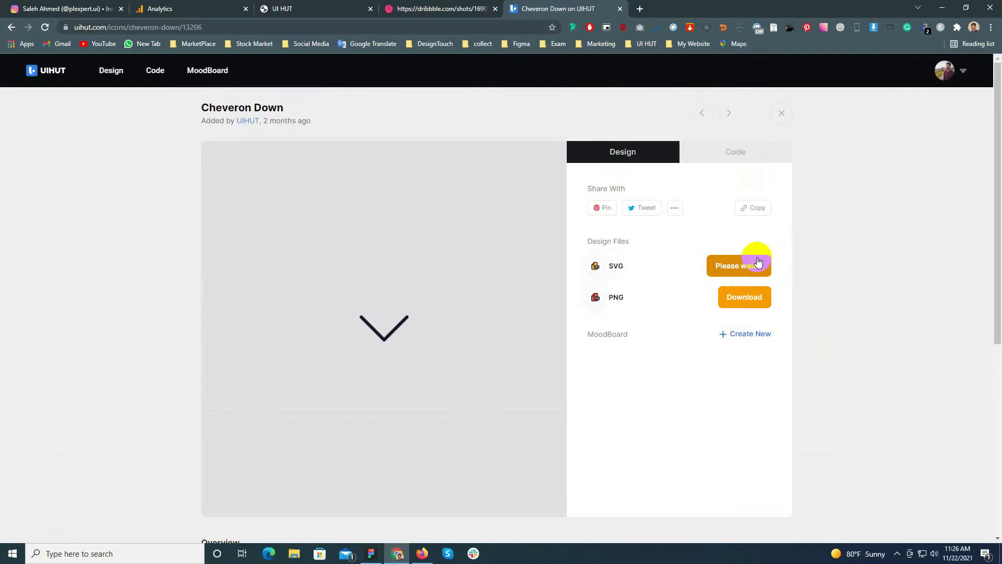
Bring the downloaded Cheveron Down SVG into the Figma design beside the Messages heading and remove its surrounding frame.
left_click_drag(351, 541, 486, 255)
left_click(578, 202)
key("Delete")
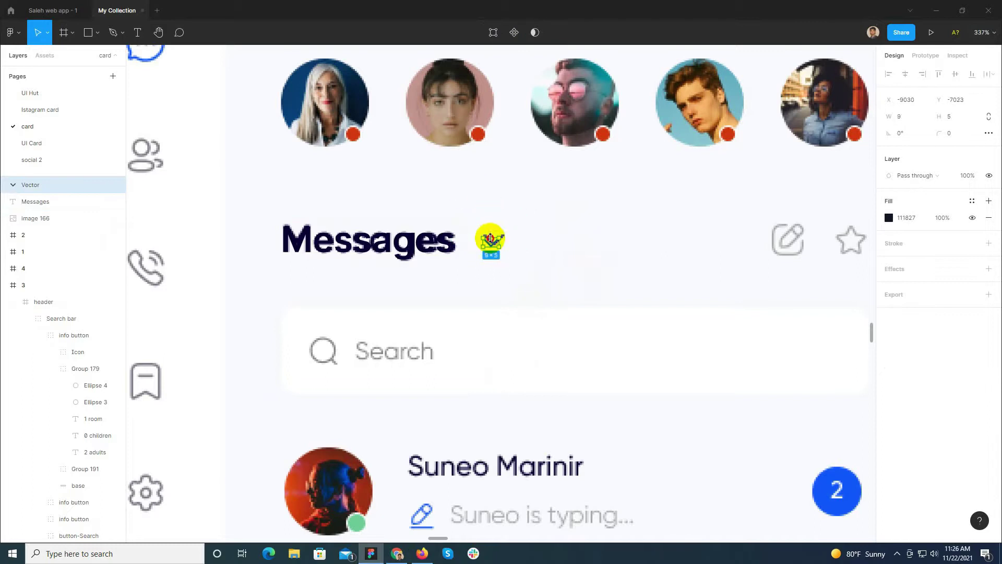
Resize the chevron to 15 × 8 over the arrow in the reference image.
scroll(492, 234, "up", 10)
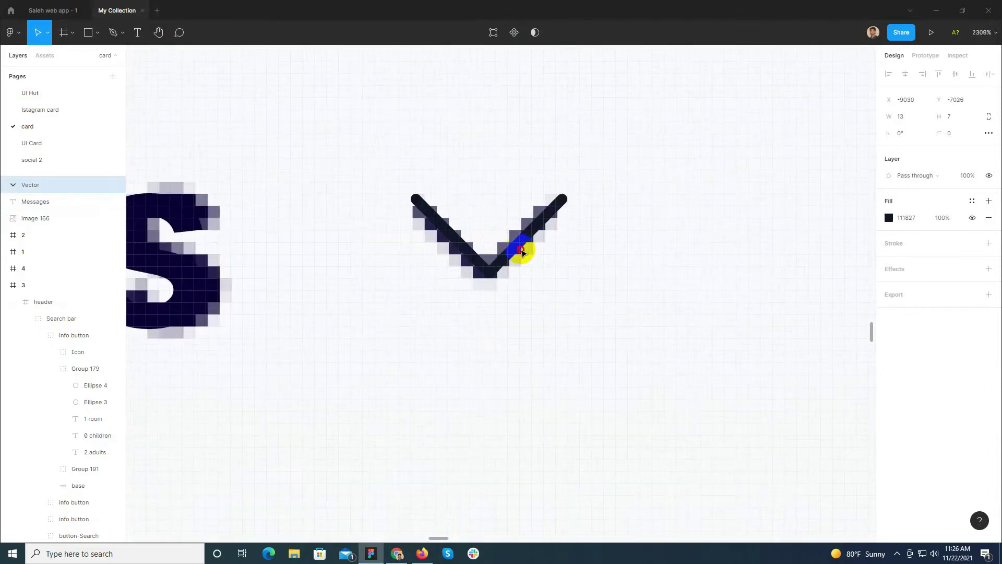
left_click_drag(489, 279, 489, 285)
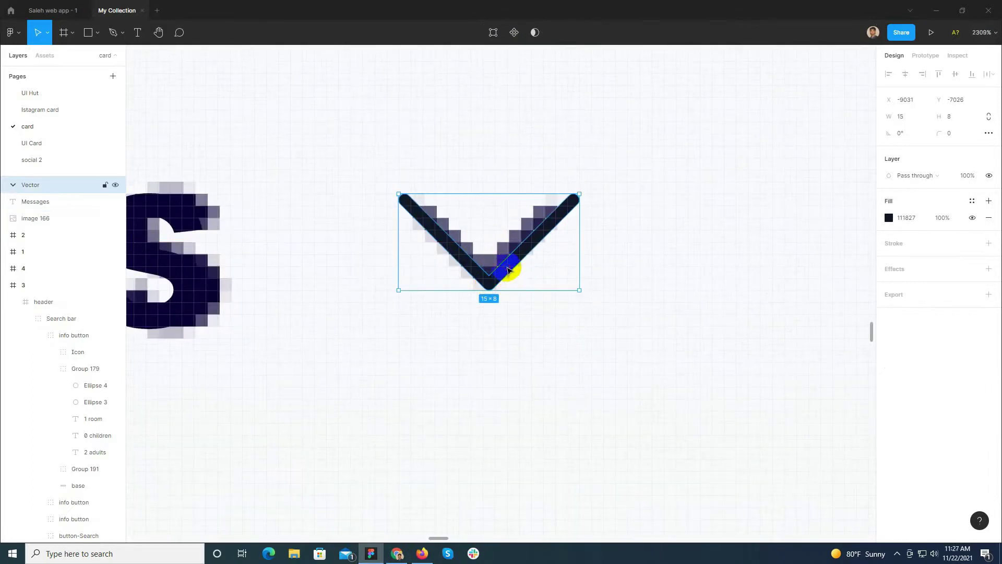
scroll(401, 271, "down", 7)
Fill the chevron with the dark navy 080133 sampled from the Messages text and deselect it.
scroll(344, 267, "up", 5)
key("i")
left_click(344, 266)
scroll(387, 258, "down", 7)
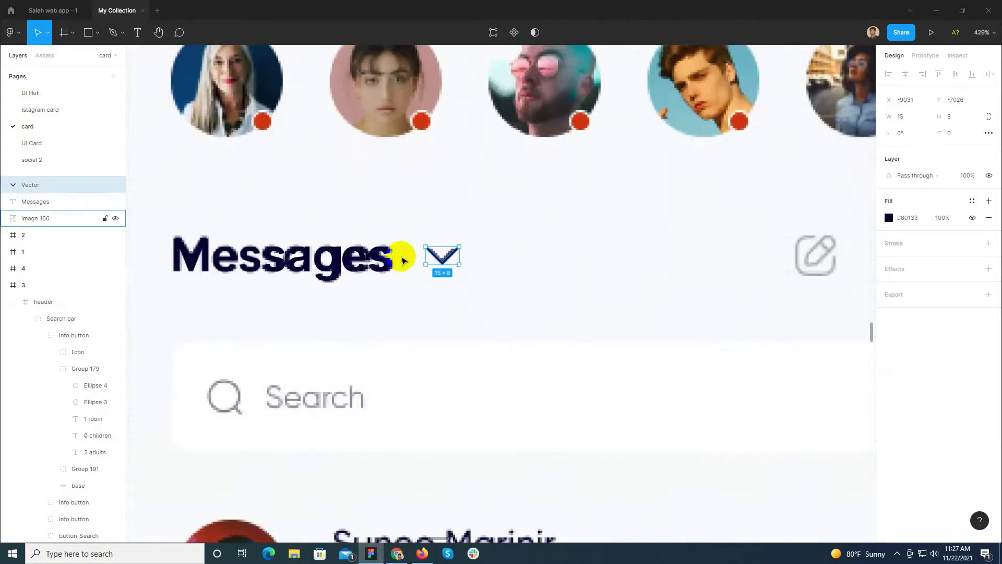
scroll(403, 261, "down", 8)
left_click(605, 298)
scroll(620, 261, "up", 2)
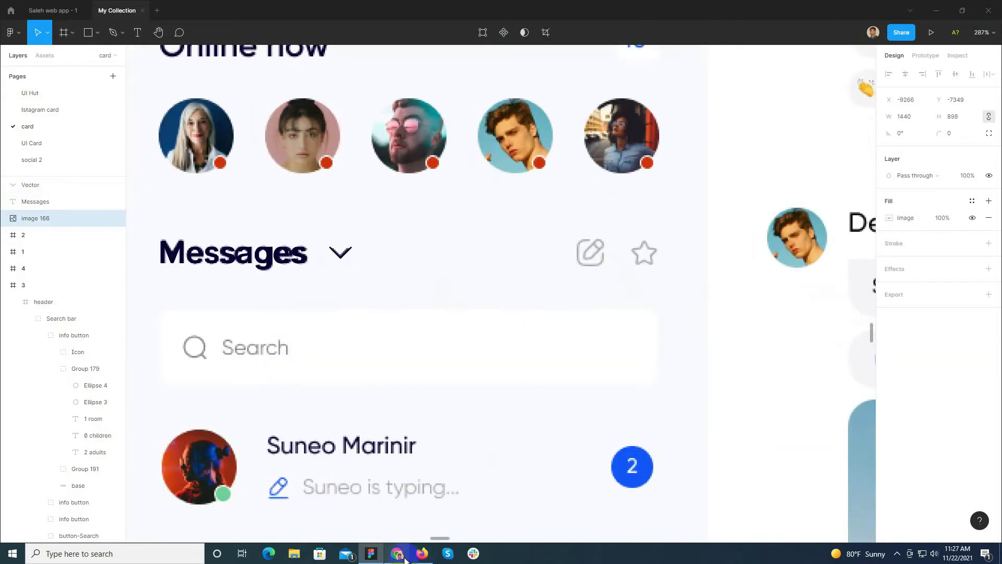
Switch to Chrome, search the icons for "edit" and open the outlined Edit icon with a pencil over a rounded square.
left_click(406, 557)
left_click(783, 105)
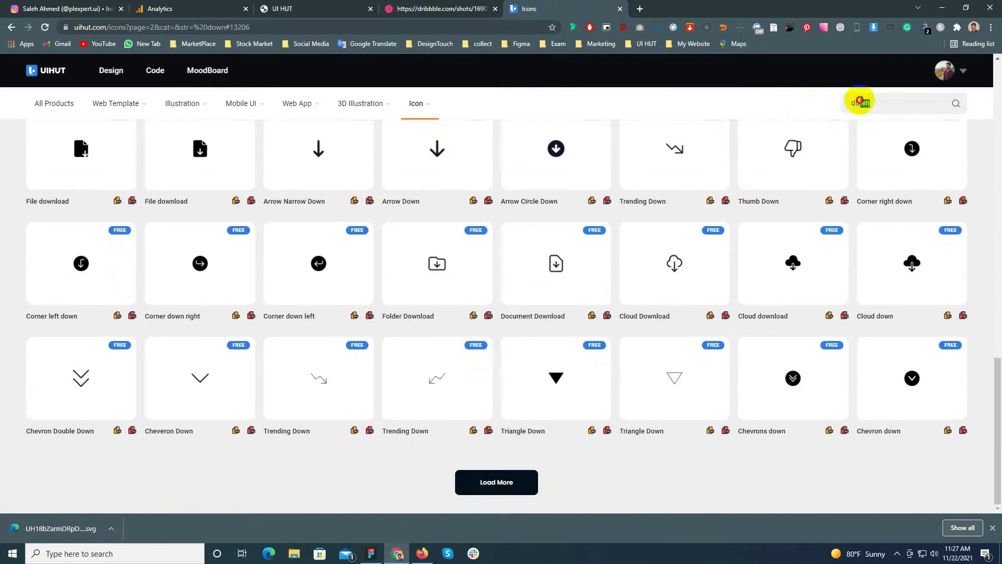
key("Return")
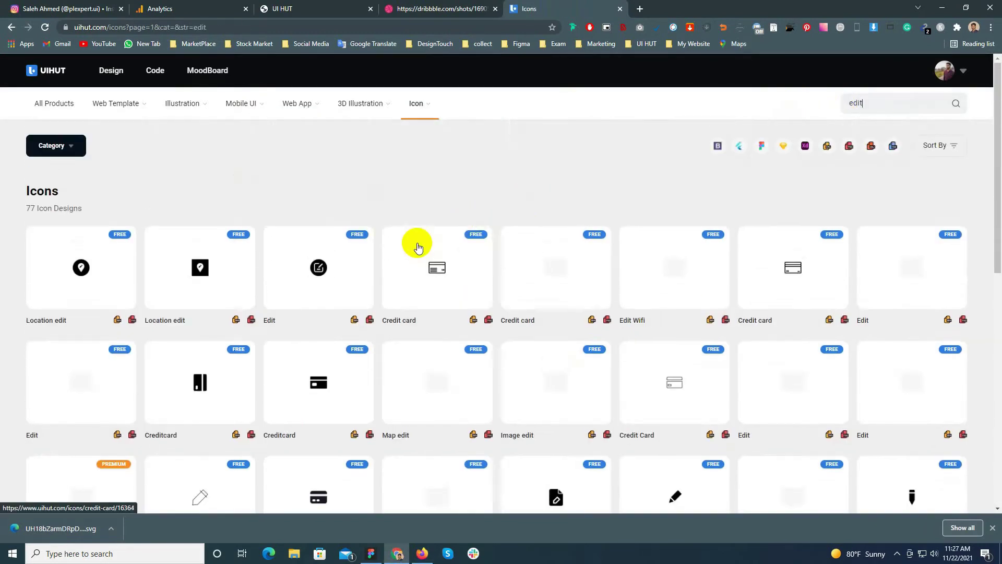
scroll(406, 243, "down", 2)
scroll(409, 251, "down", 4)
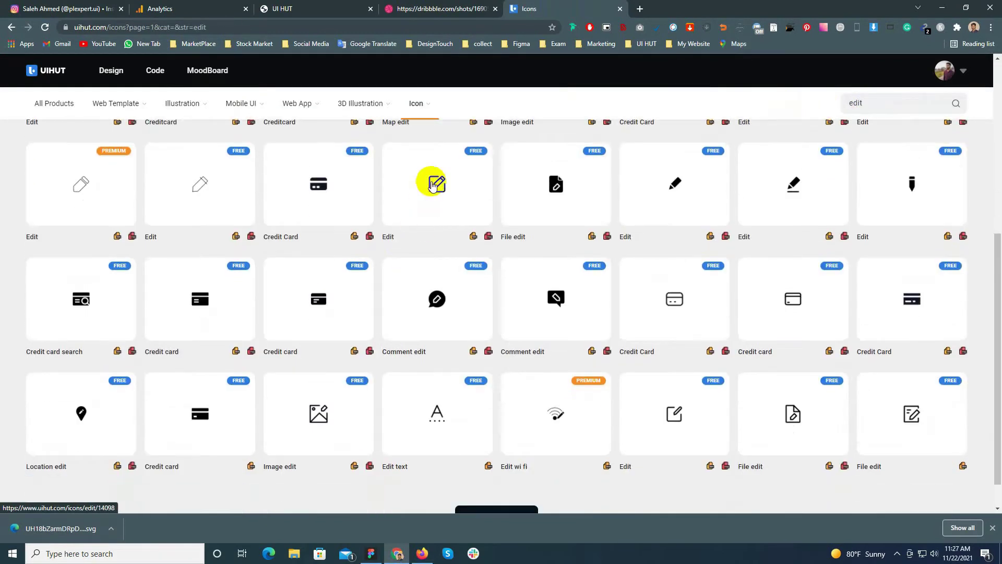
scroll(595, 443, "down", 8)
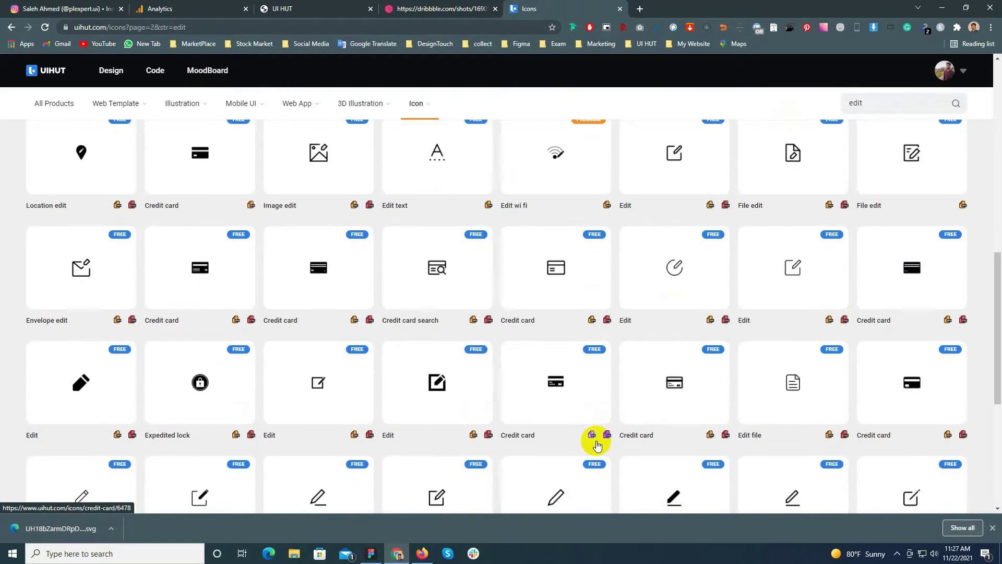
scroll(598, 444, "down", 3)
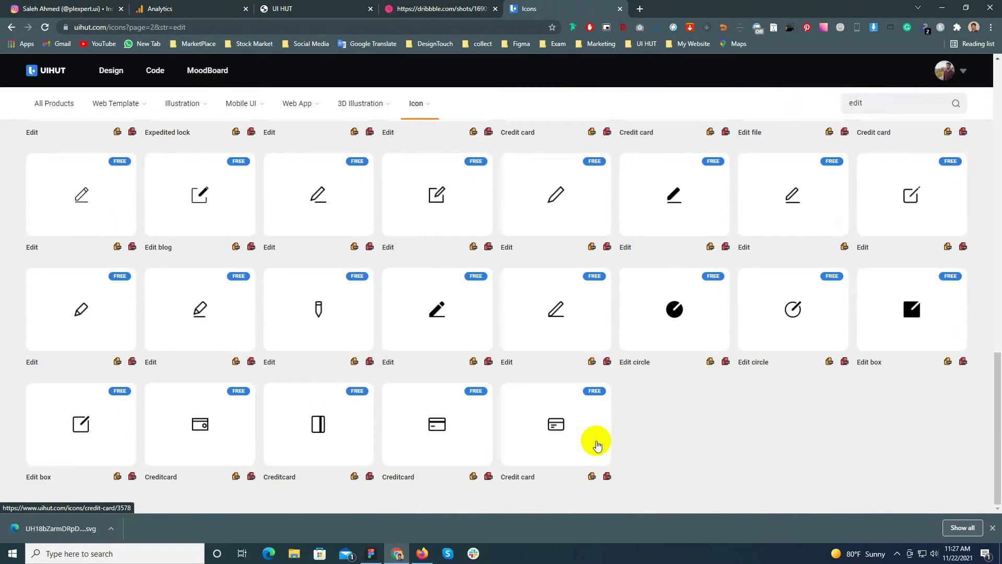
scroll(598, 445, "up", 10)
left_click(468, 324)
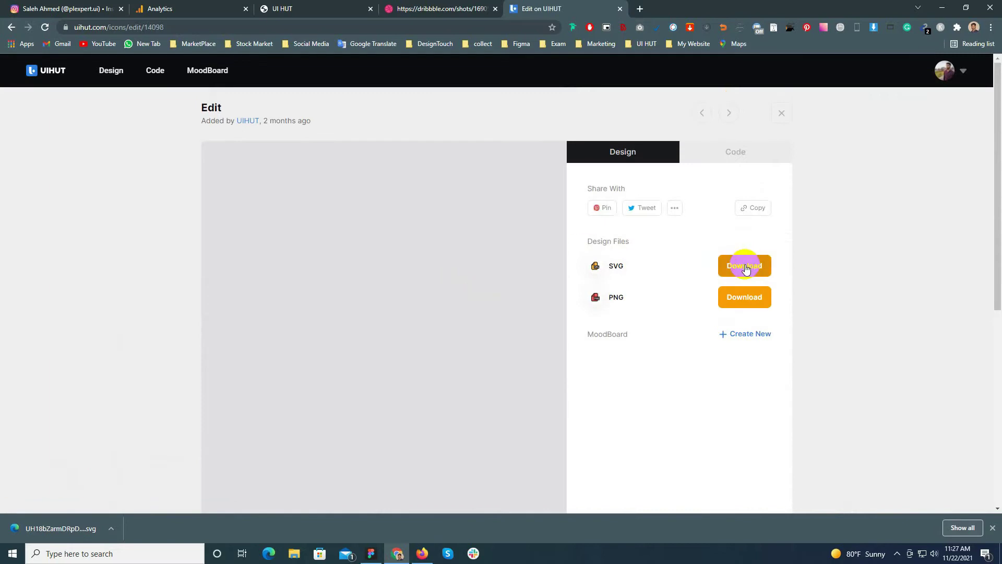
Download the Edit icon as SVG and place it in the Figma design between the chevron and the reference edit icon.
left_click(746, 269)
left_click_drag(63, 528, 378, 546)
left_click_drag(471, 268, 470, 264)
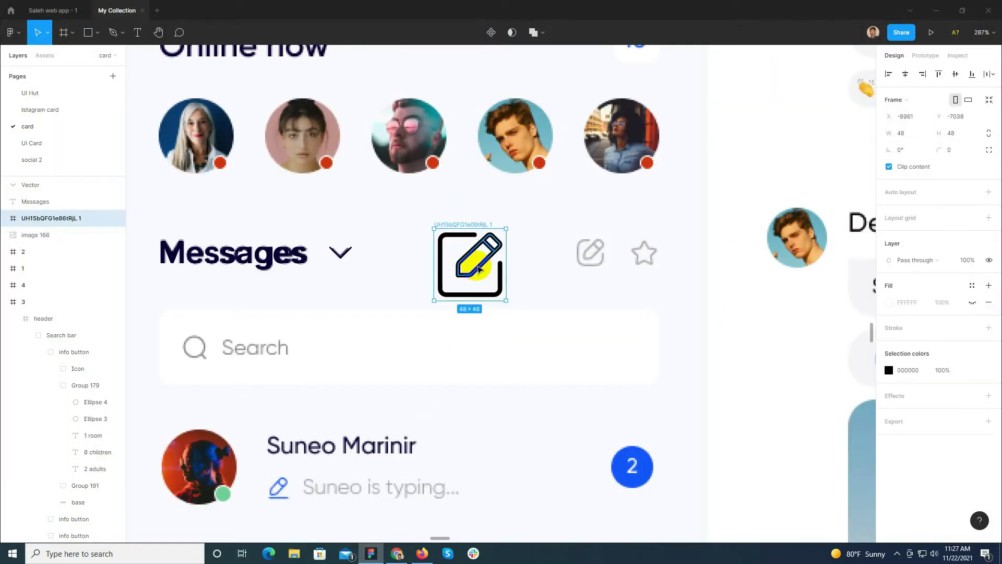
Remove the frame around the imported edit icon and group its square and pencil vectors.
left_click(455, 245)
key("Delete")
left_click(506, 348)
left_click(514, 365, "shift")
key("ctrl+g")
Fit the edit icon group to 16 × 16 over the reference edit icon and set its stroke weight to 1.5.
left_click_drag(537, 362, 510, 308)
scroll(600, 245, "up", 5)
scroll(599, 264, "up", 3)
type("1")
key("Return")
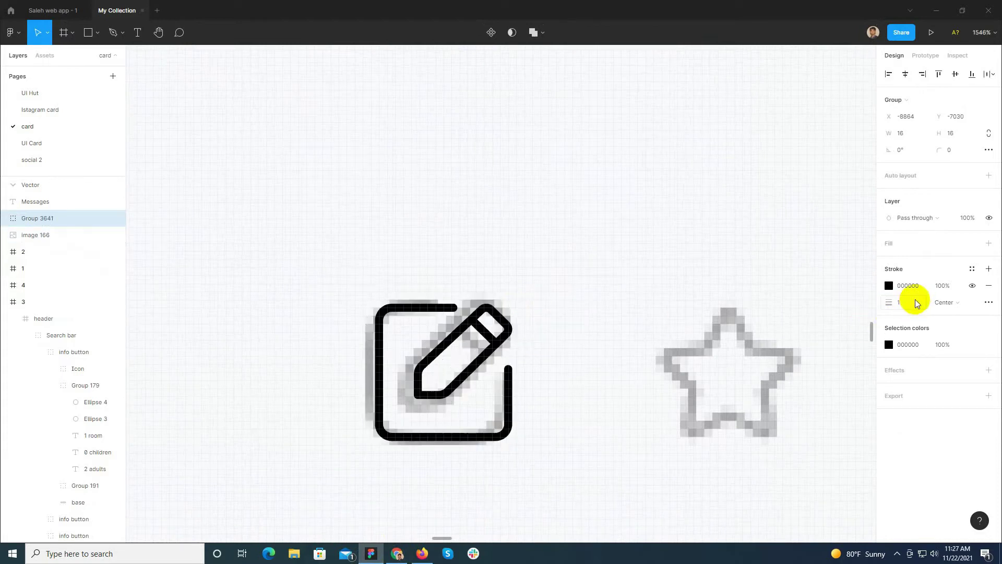
key("Return")
key("Left")
scroll(444, 312, "down", 6)
scroll(431, 306, "down", 3)
Switch to Chrome, search the icons for "star" and open the outlined Star icon.
left_click(397, 553)
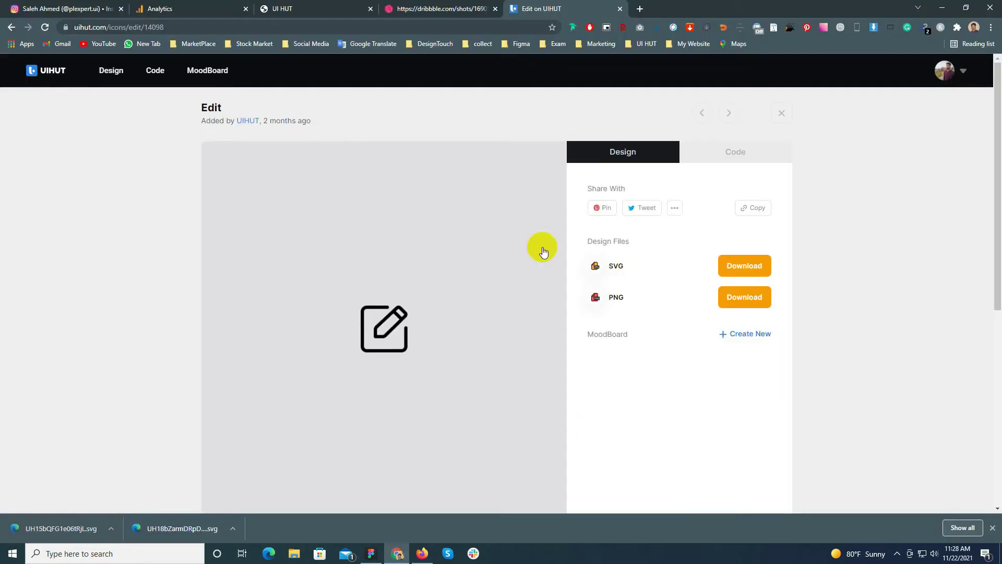
left_click(783, 113)
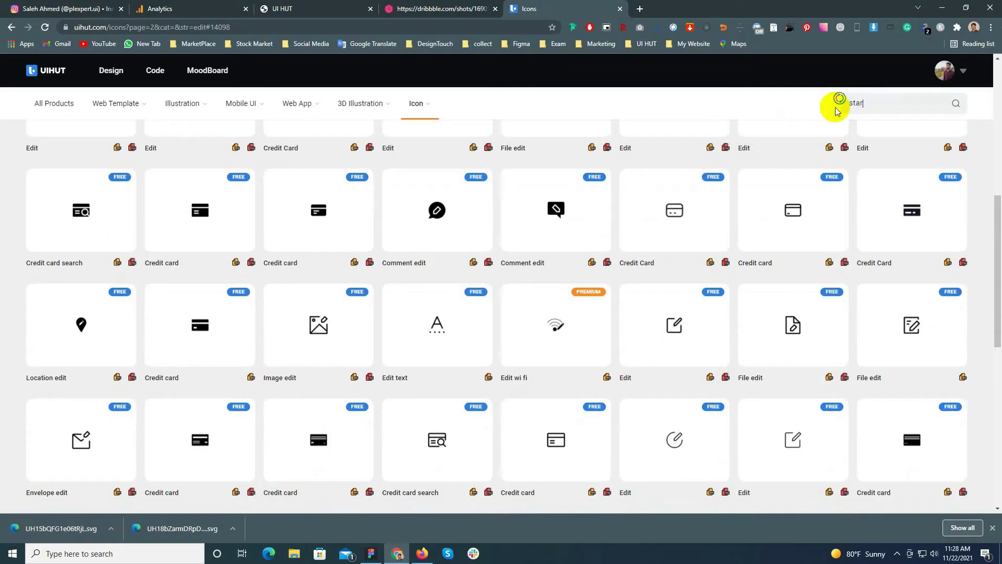
key("Return")
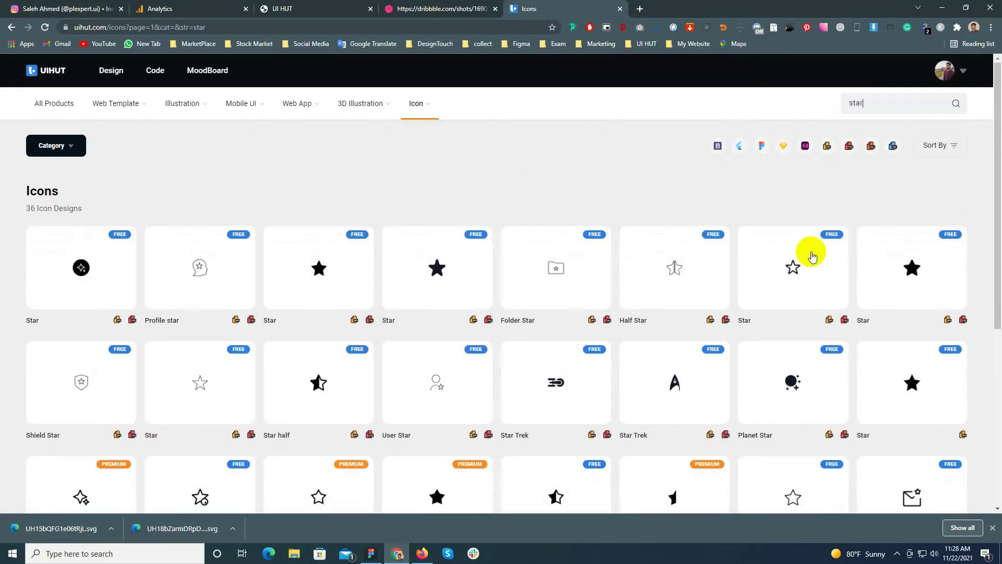
left_click(830, 259)
Bring the downloaded Star SVG into the Figma design near the Messages heading and remove its surrounding frame.
left_click_drag(40, 527, 513, 322)
left_click(579, 176)
left_click(583, 156)
left_click(557, 126)
key("Delete")
left_click(522, 340)
Scale the star icon down to 18 × 18 and move it over the star in the reference image.
scroll(480, 345, "up", 5)
scroll(485, 347, "up", 3)
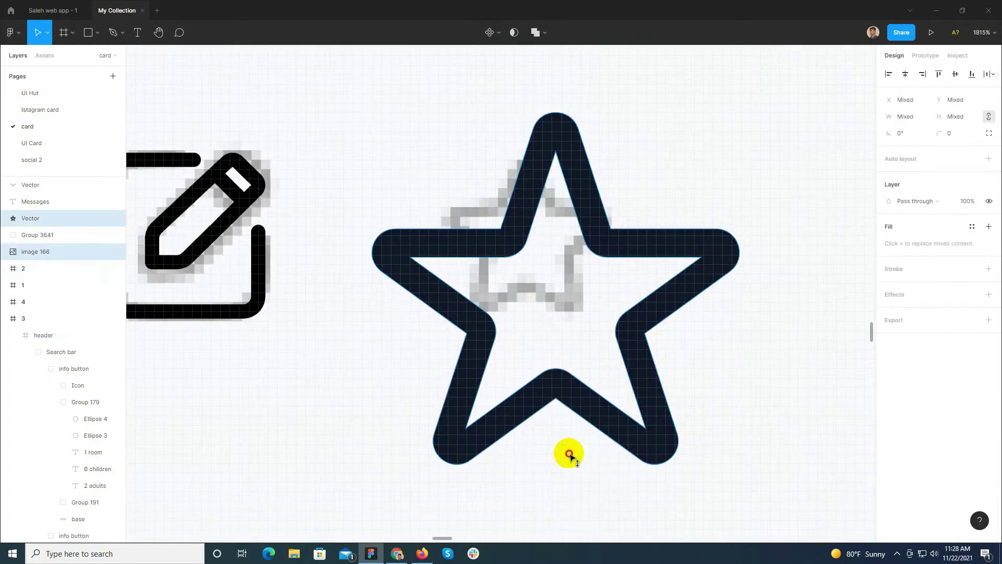
left_click_drag(559, 464, 551, 280)
left_click_drag(558, 251, 531, 293)
Recolour the edit and star icons together with the navy 080133 sampled from the design.
left_click(257, 245, "shift")
scroll(561, 242, "down", 6)
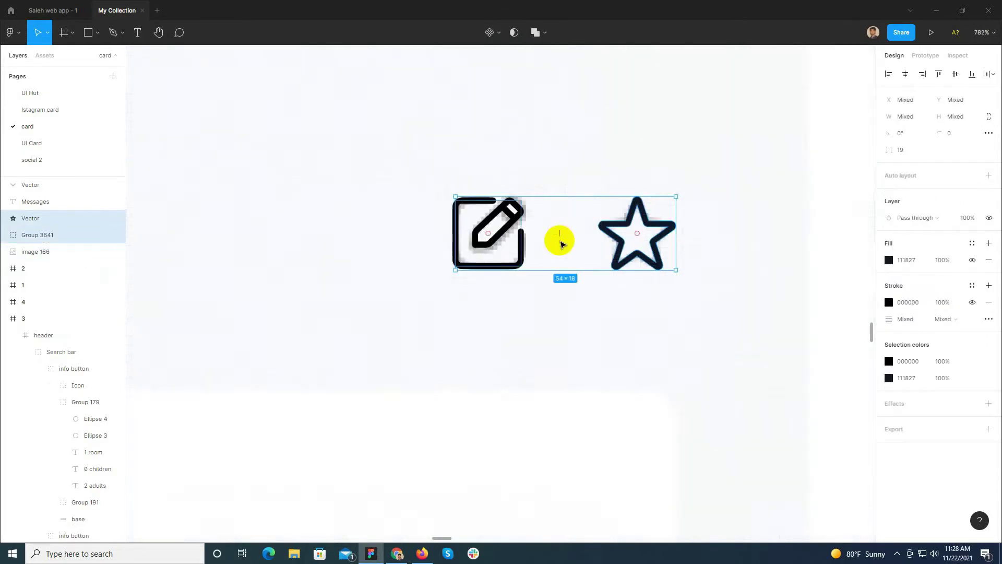
scroll(209, 224, "up", 4)
key("i")
left_click(230, 212)
scroll(271, 222, "down", 4)
scroll(459, 208, "down", 3)
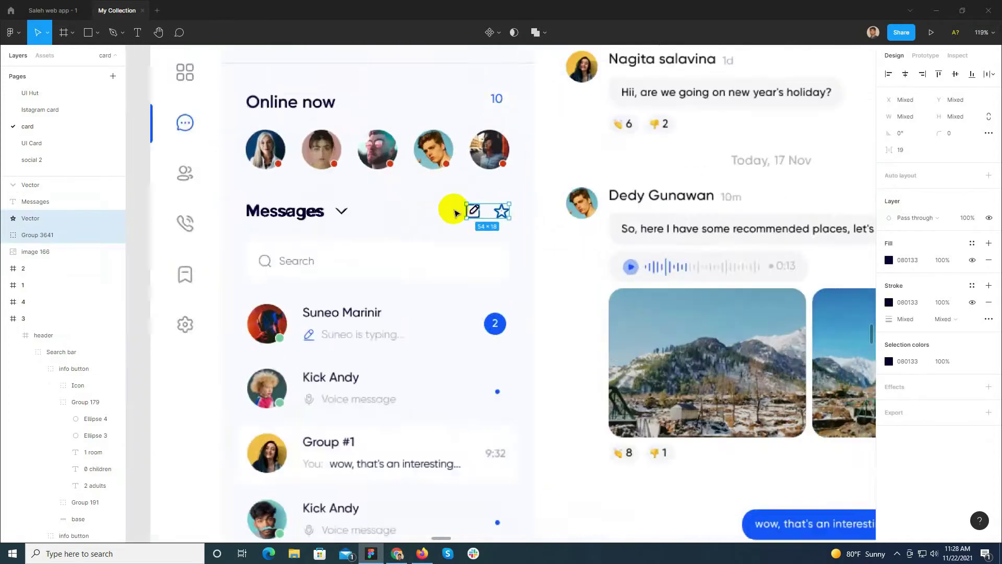
Shift the star icon to X -8830, level with the edit icon.
scroll(522, 212, "up", 3)
left_click(533, 212)
scroll(575, 219, "up", 4)
left_click_drag(482, 221, 487, 219)
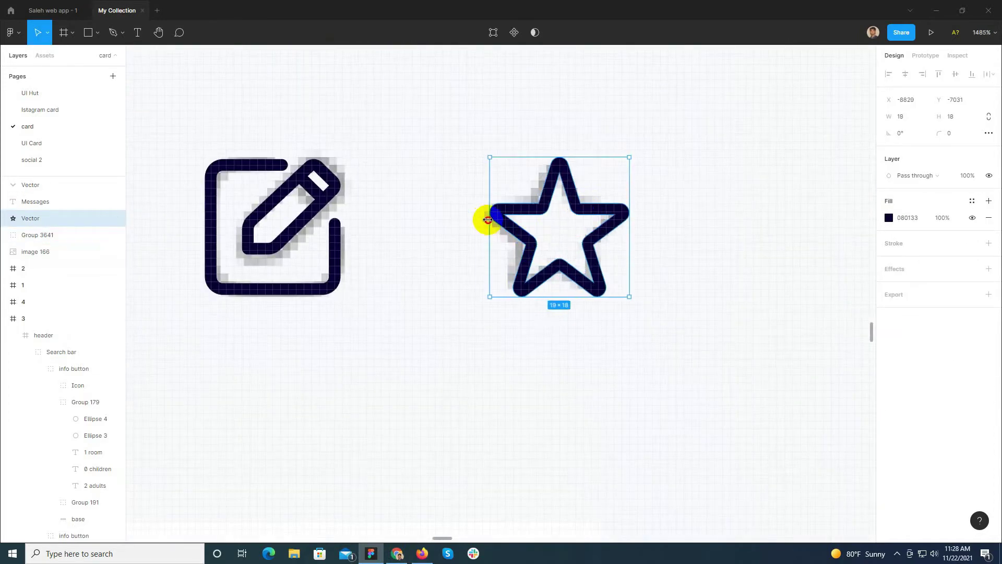
left_click_drag(561, 262, 554, 255)
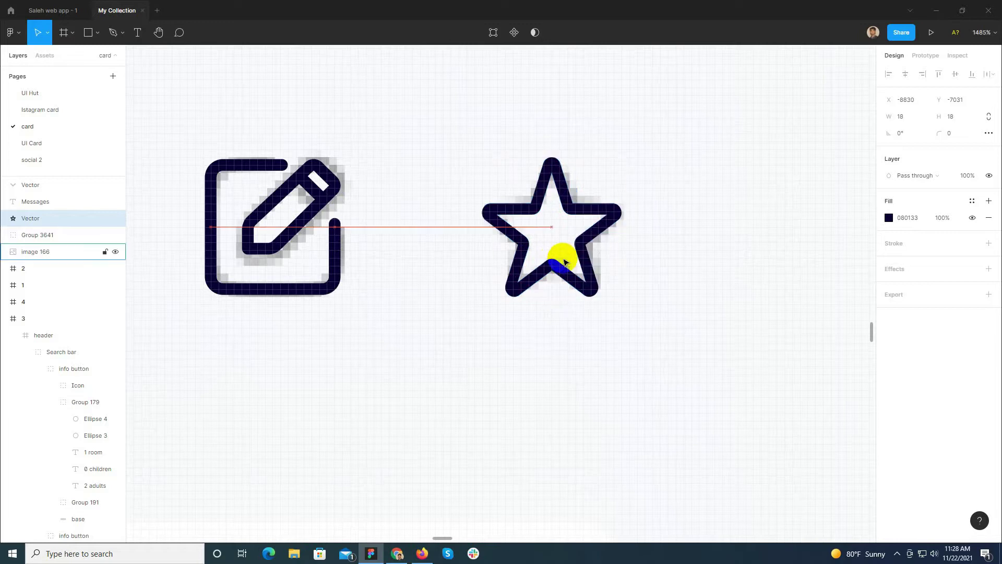
Set the edit icon group's stroke alignment to Inside and enlarge the group to 18 × 18.
left_click(337, 246)
left_click(944, 303)
left_click(953, 316)
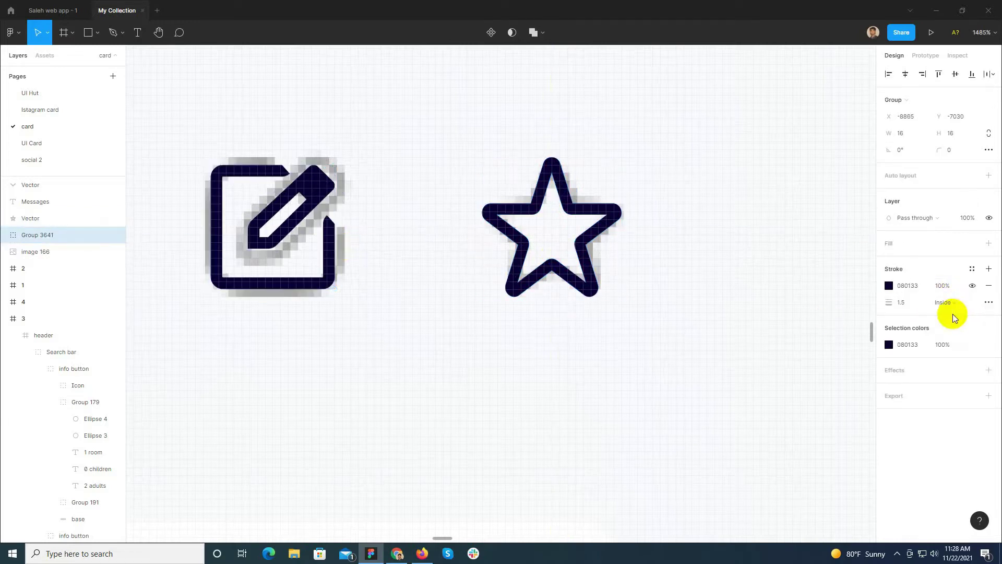
left_click_drag(337, 233, 343, 234)
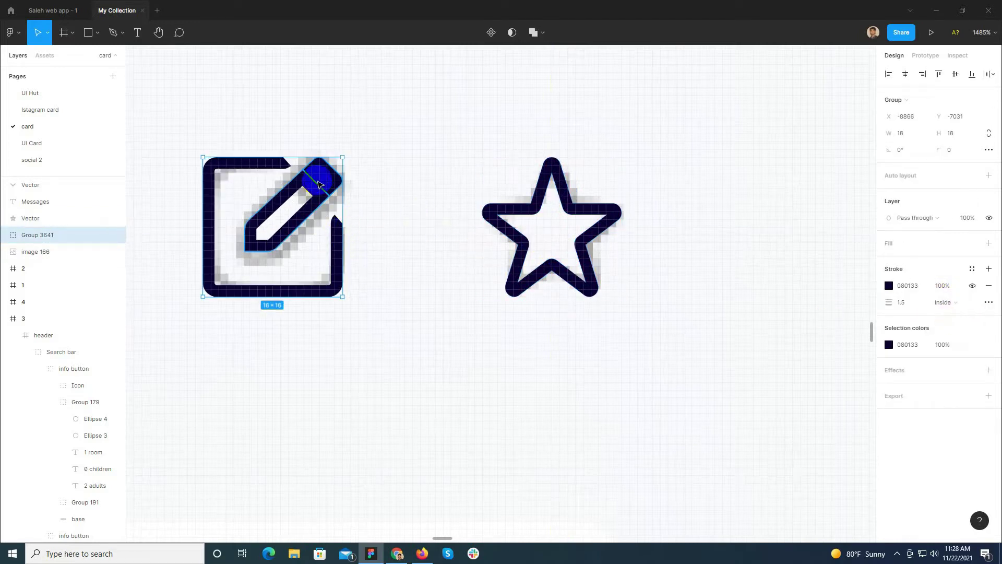
Set the stroke alignment of the pencil vector inside the edit icon to Center and collapse the icon's group.
double_click(319, 174)
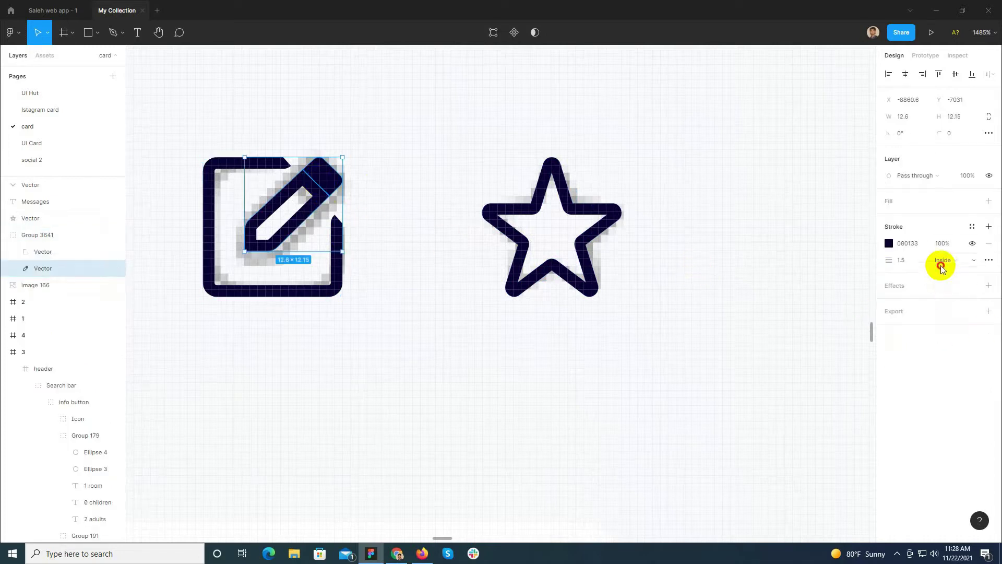
left_click(943, 260)
left_click(952, 254)
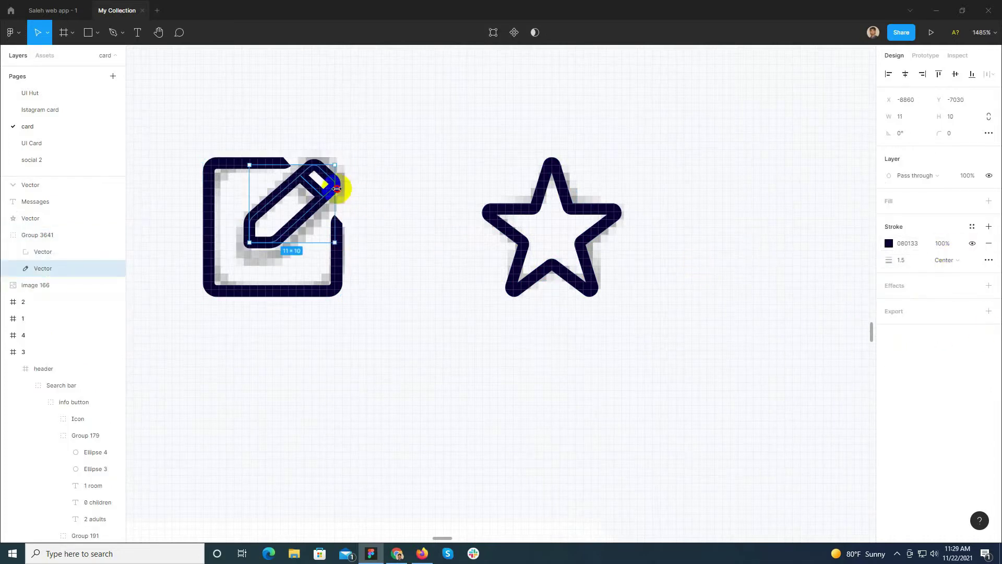
left_click(318, 265)
left_click(286, 201)
left_click(6, 235)
Align the Messages title, chevron, edit icon and star icon on their vertical centres and group them.
left_click(538, 228, "shift")
scroll(605, 269, "down", 10)
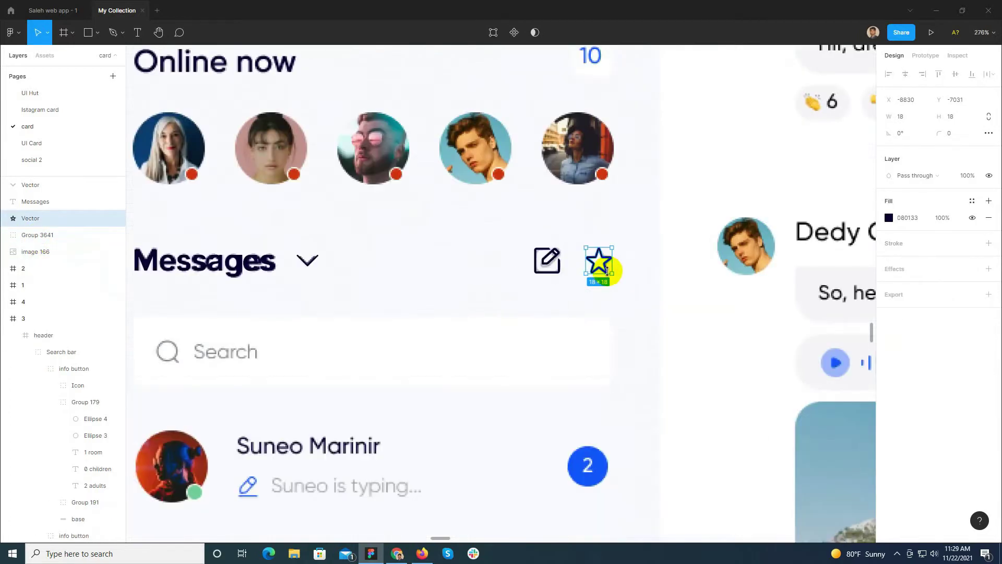
left_click(398, 245, "shift")
left_click(376, 246, "shift")
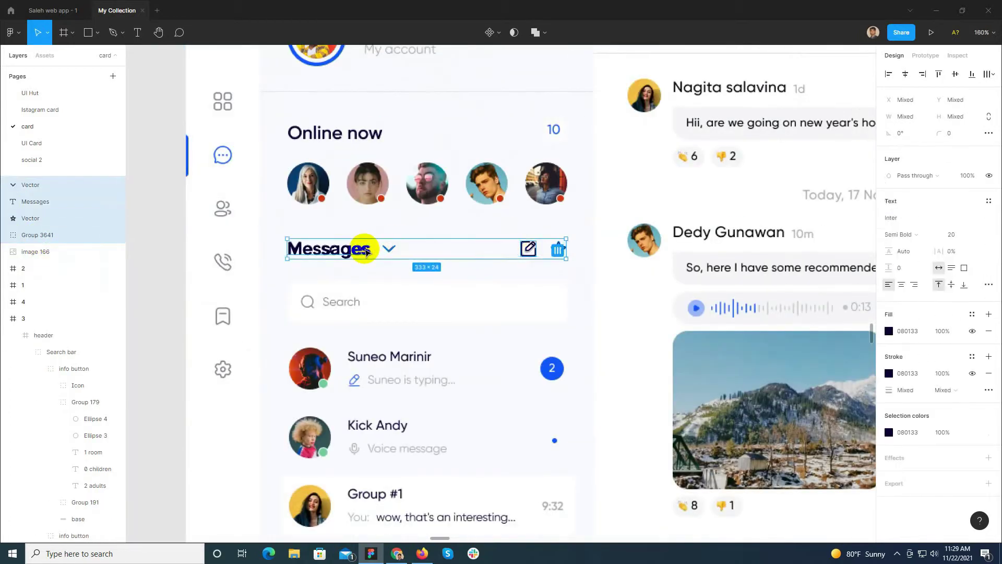
left_click(954, 76)
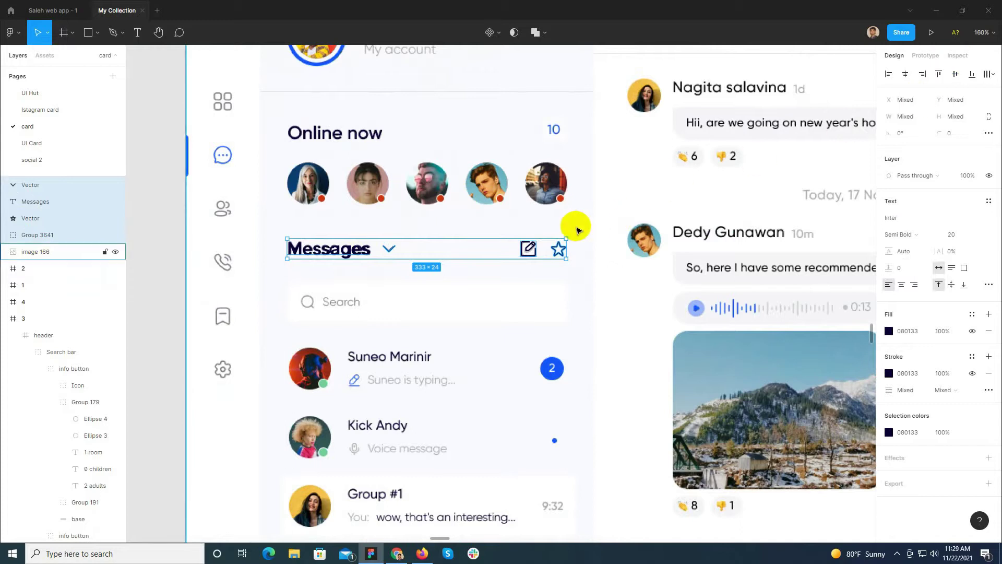
key("ctrl+g")
Add the text "Online now" over the reference heading, left-aligned with Messages, and recolour it navy 080133 sampled from the Messages title.
left_click(368, 162)
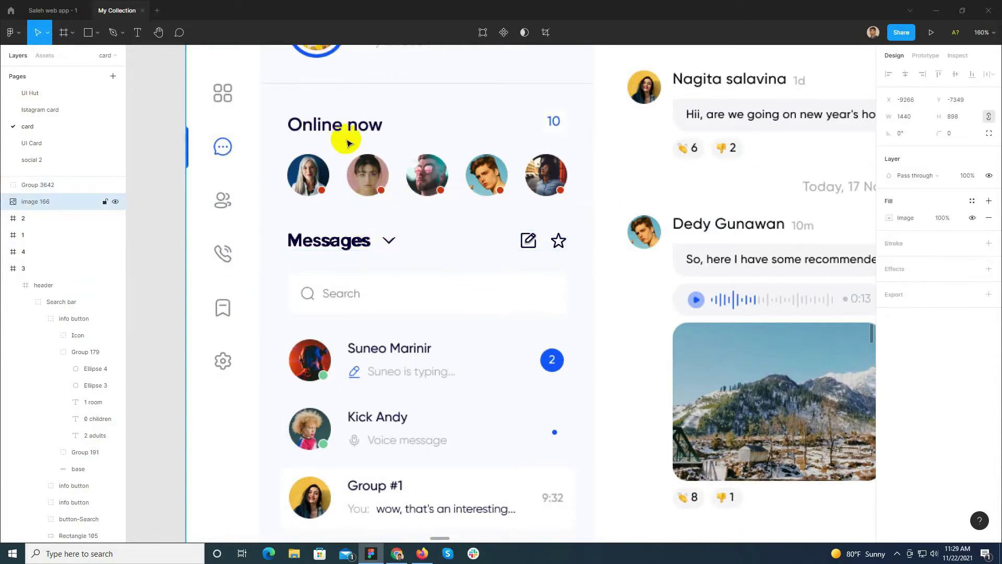
scroll(340, 96, "up", 5)
key("t")
left_click(309, 104)
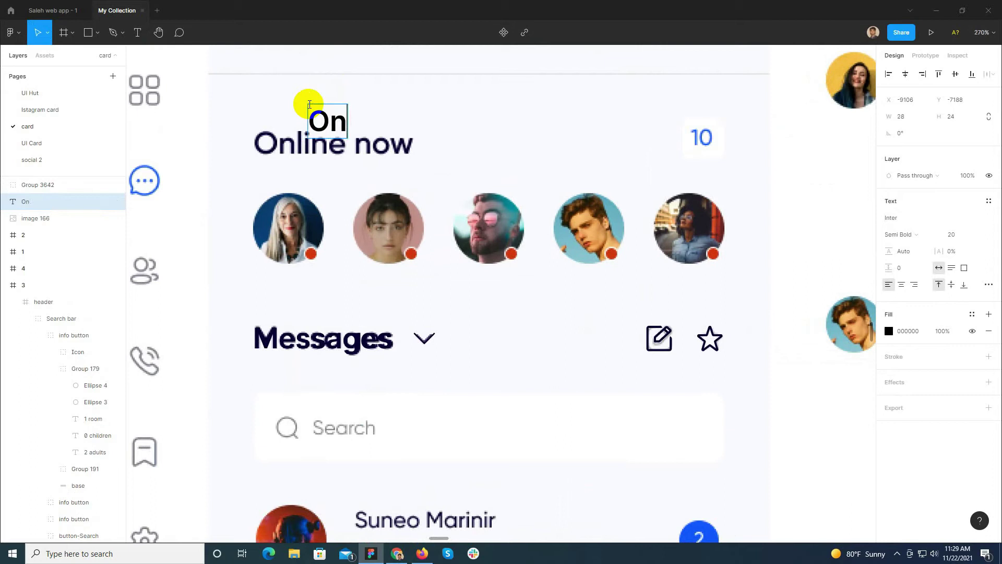
left_click_drag(352, 112, 293, 99)
double_click(318, 103)
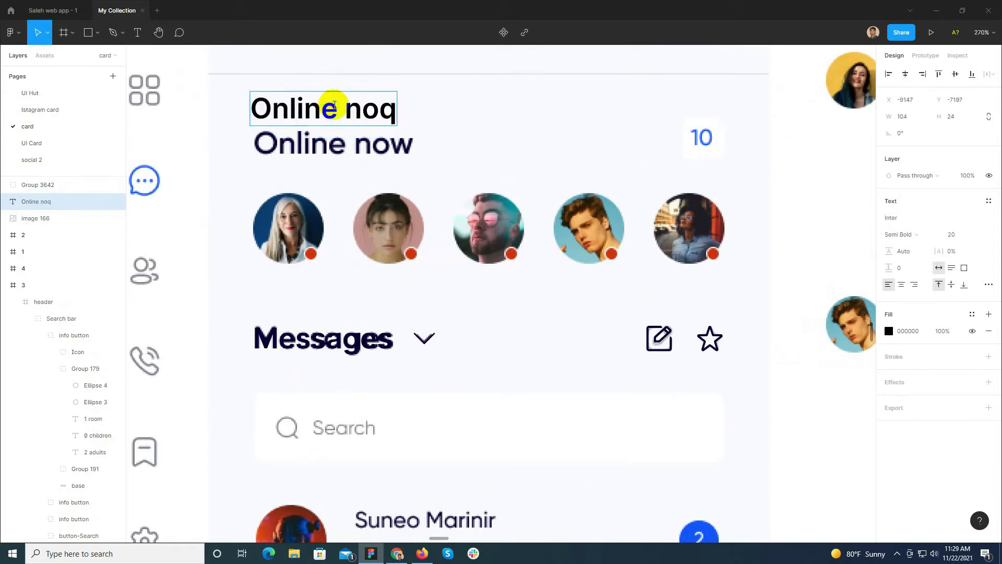
left_click_drag(336, 112, 339, 145)
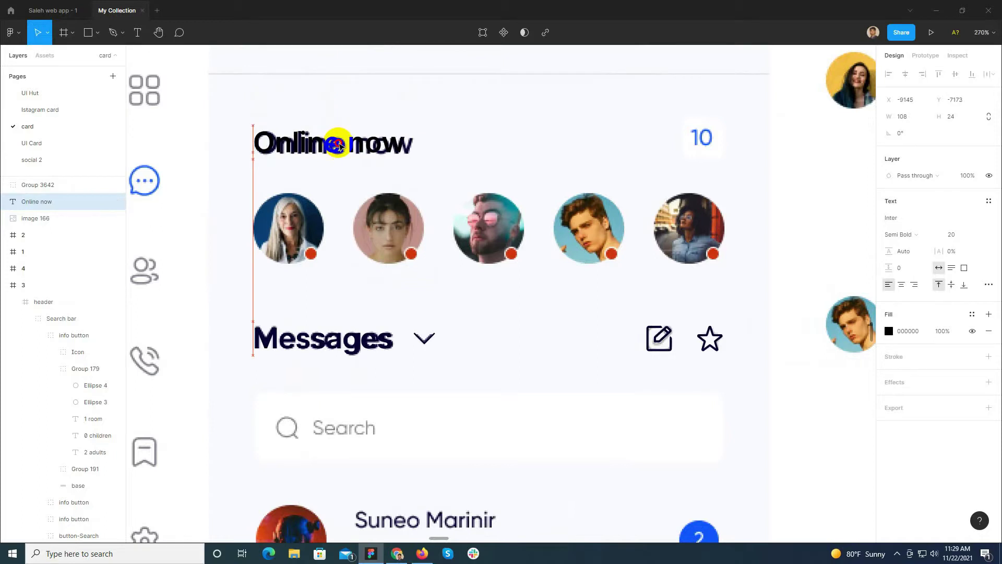
left_click(324, 330)
left_click(329, 155)
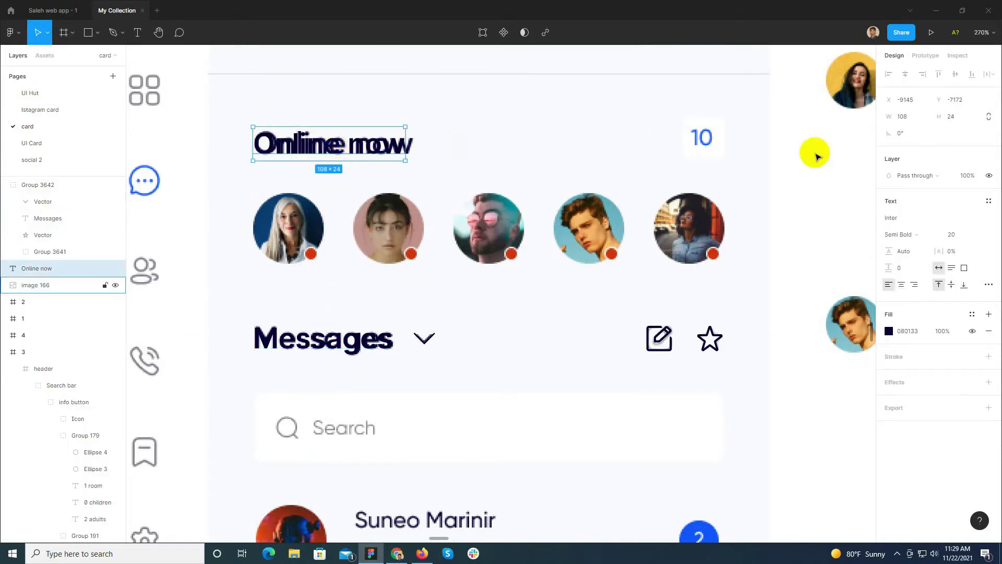
Draw a 30 × 30 rectangle with corner radius 4 over the reference number badge and move it aside to X -8877.
scroll(817, 157, "up", 8)
mouse_move(546, 197)
left_mouse_down()
mouse_move(597, 296)
mouse_move(616, 272)
left_mouse_up()
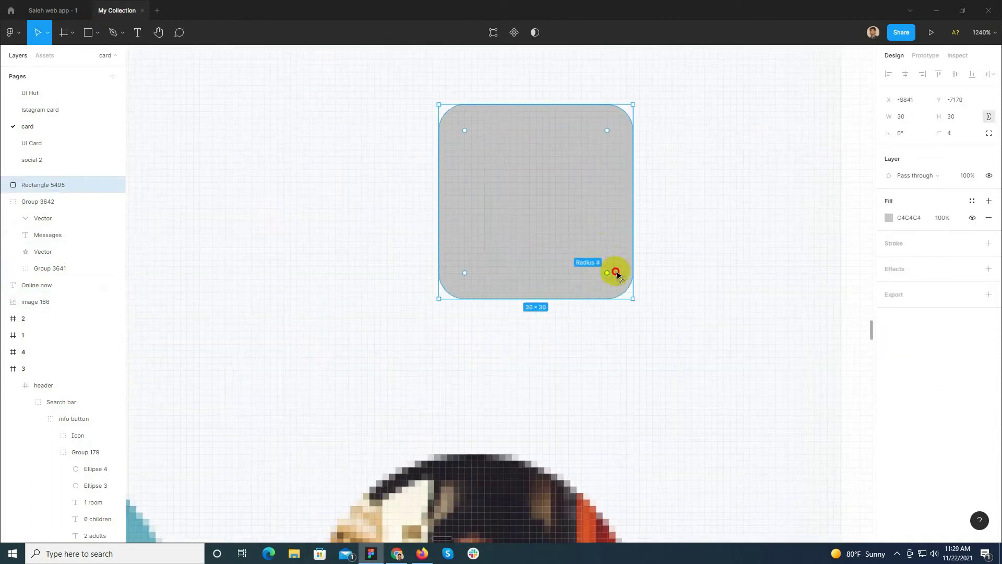
left_click_drag(590, 208, 358, 209)
Add the text "10" near the reference badge number and set its font weight to Regular.
key("t")
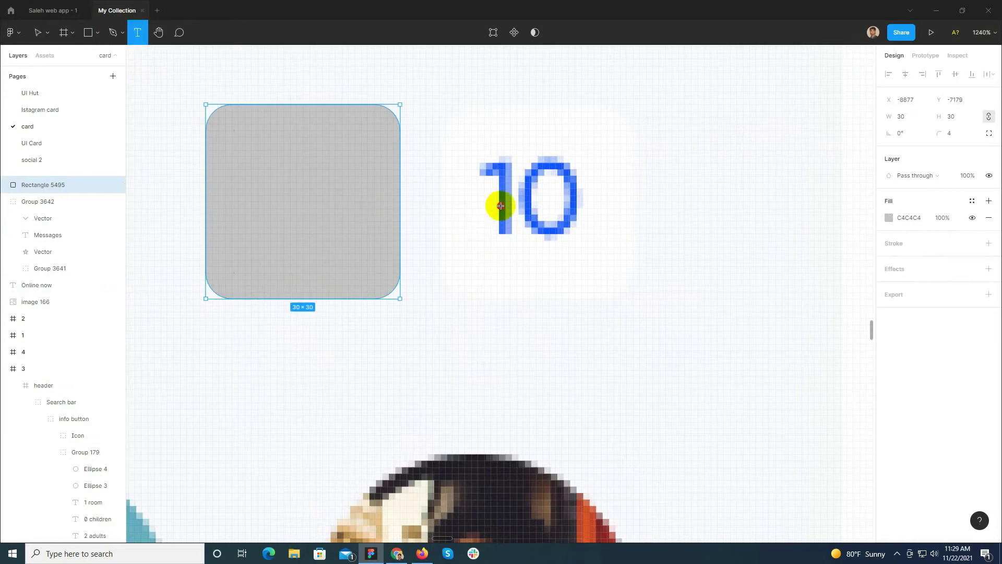
left_click(509, 230)
type("10")
left_click(898, 239)
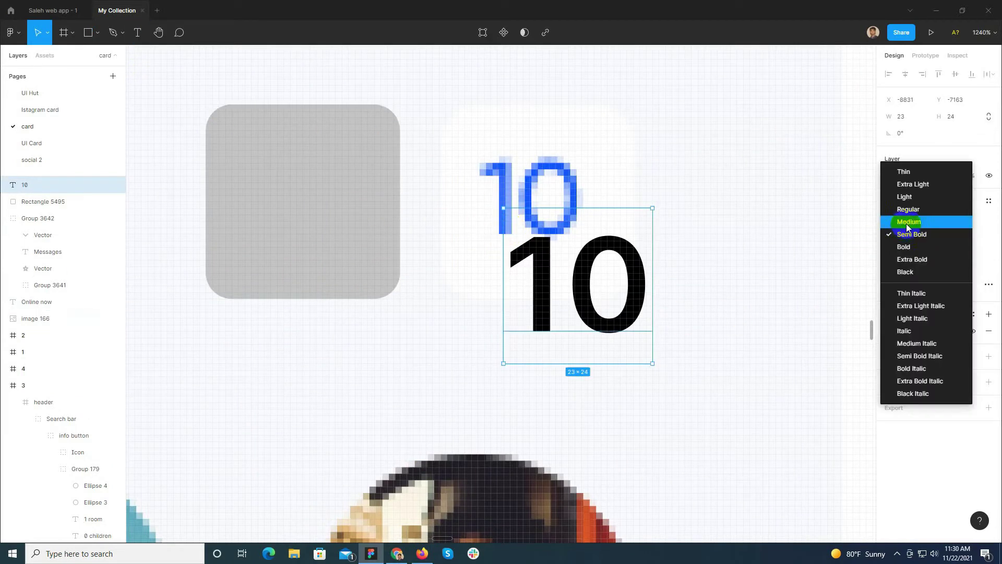
left_click(906, 219)
left_click(907, 222)
left_click(911, 231)
left_click(910, 222)
Set the "10" text's size to 14, adjust its weight and place it over the reference badge number.
left_click(975, 232)
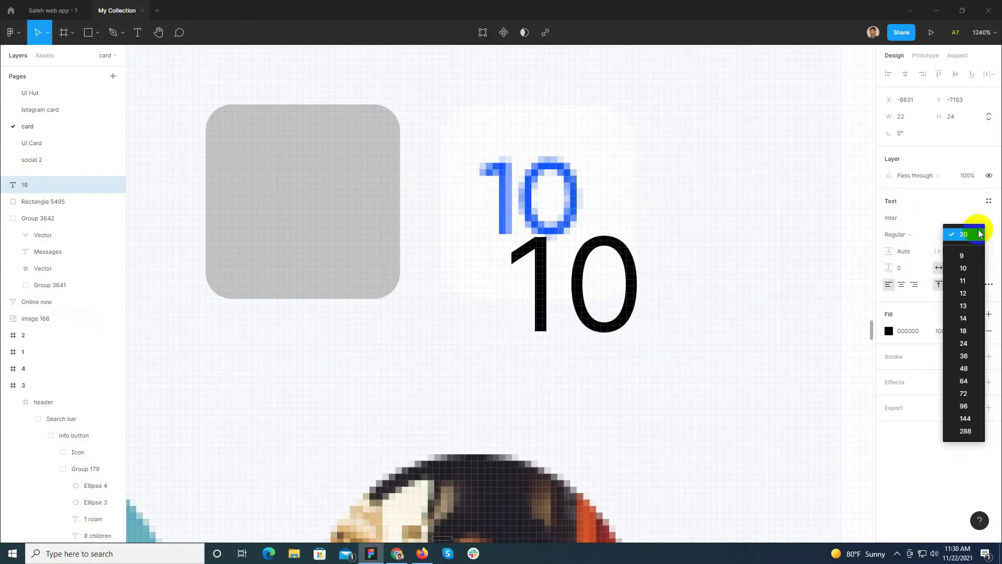
left_click(965, 318)
left_click(898, 235)
left_click(906, 246)
left_click_drag(577, 293, 529, 239)
Recolour the "10" text blue 306AFF and the rounded square white FFFFFF, both sampled from the reference badge, and group them.
key("i")
left_click(505, 209)
left_click(388, 219)
key("i")
left_click(454, 224)
left_click(339, 219, "shift")
key("ctrl+g")
Align the badge group and the "Online now" text on their vertical centres and group them.
scroll(703, 257, "down", 3)
scroll(704, 256, "down", 3)
left_click(352, 248, "shift")
left_click(955, 74)
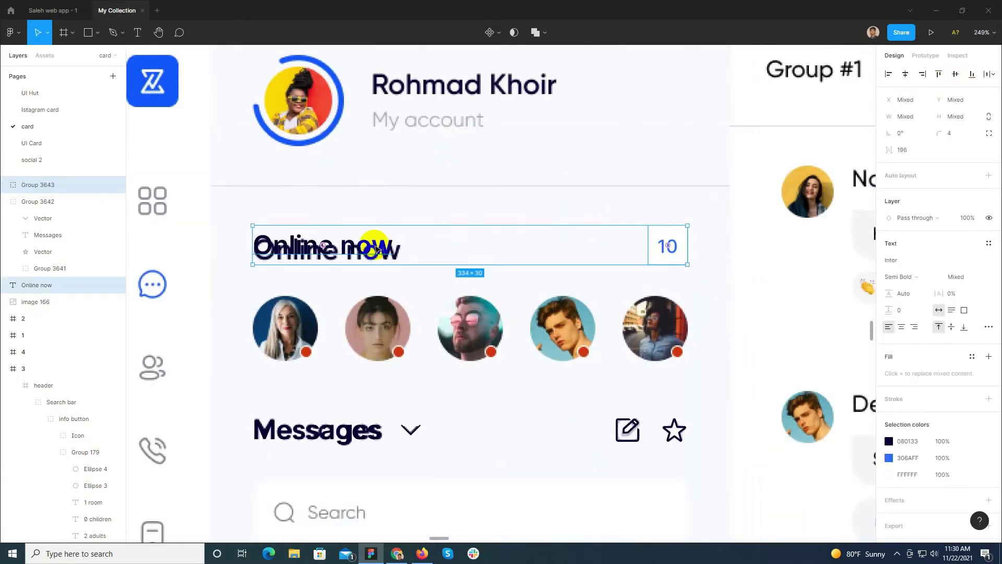
key("ctrl+g")
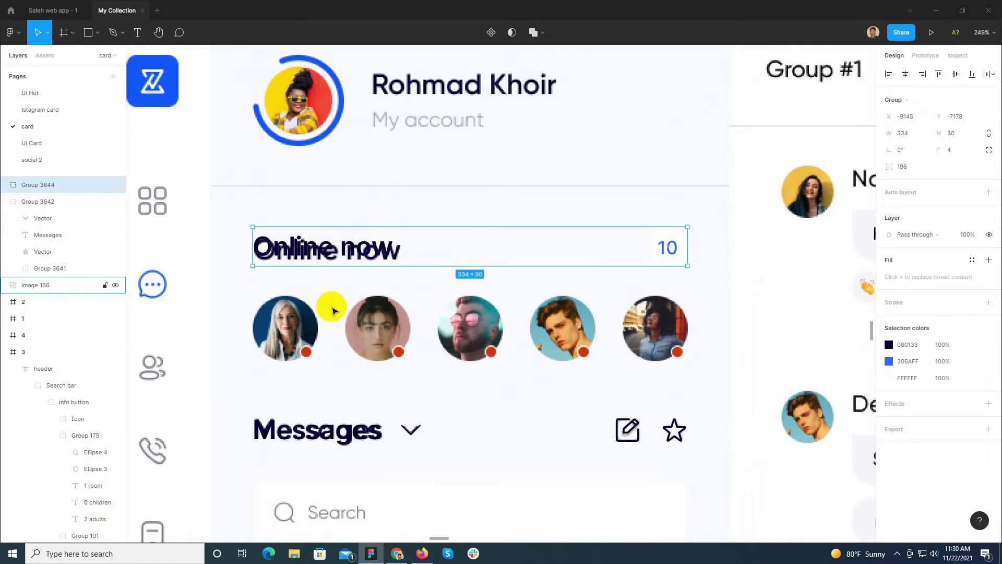
Draw a 50 × 50 circle over the first online avatar and an 8 × 8 status dot filled with the sampled red CD3310.
scroll(271, 343, "up", 3)
left_click_drag(298, 320, 336, 375)
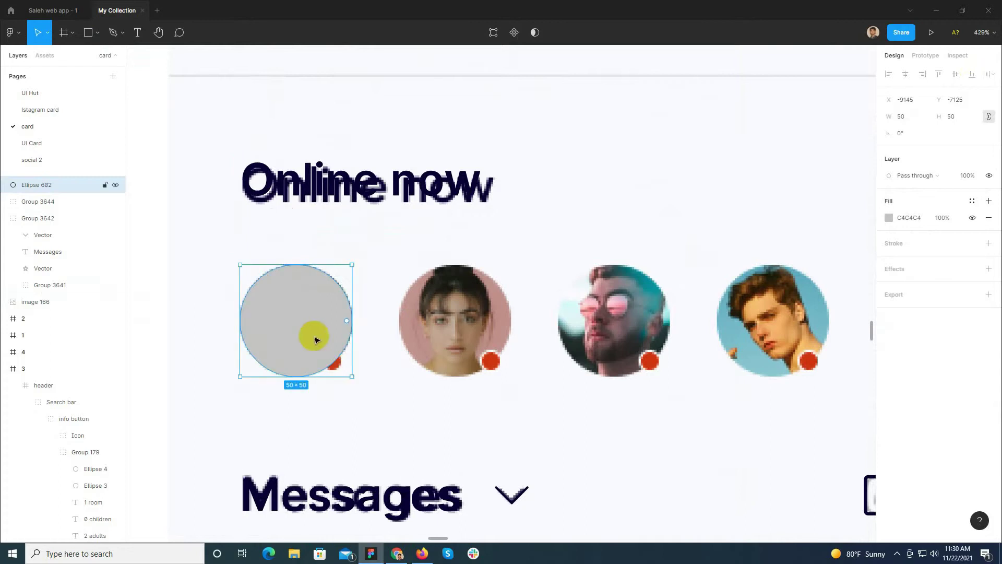
key("o")
scroll(320, 357, "up", 3)
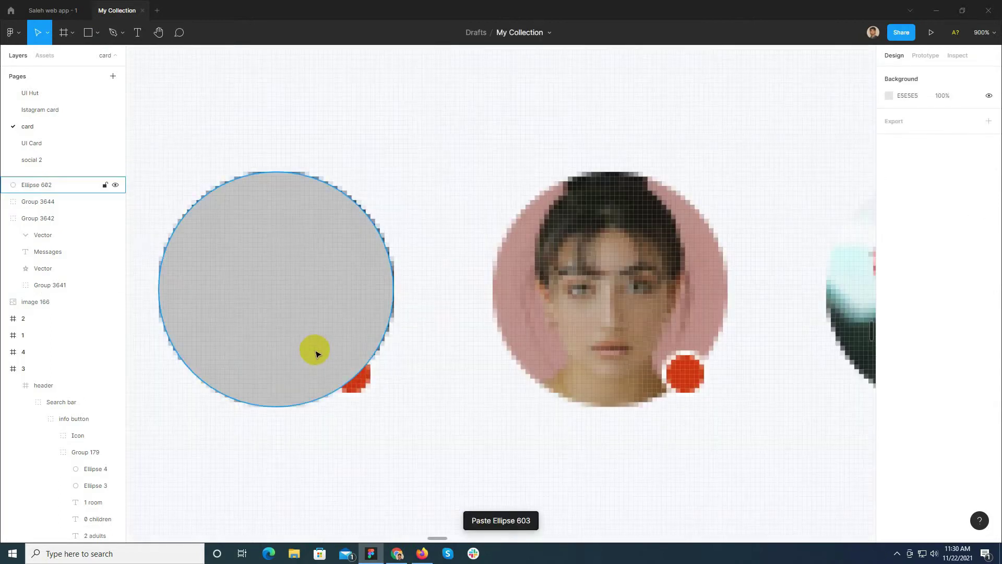
left_click_drag(351, 377, 367, 394)
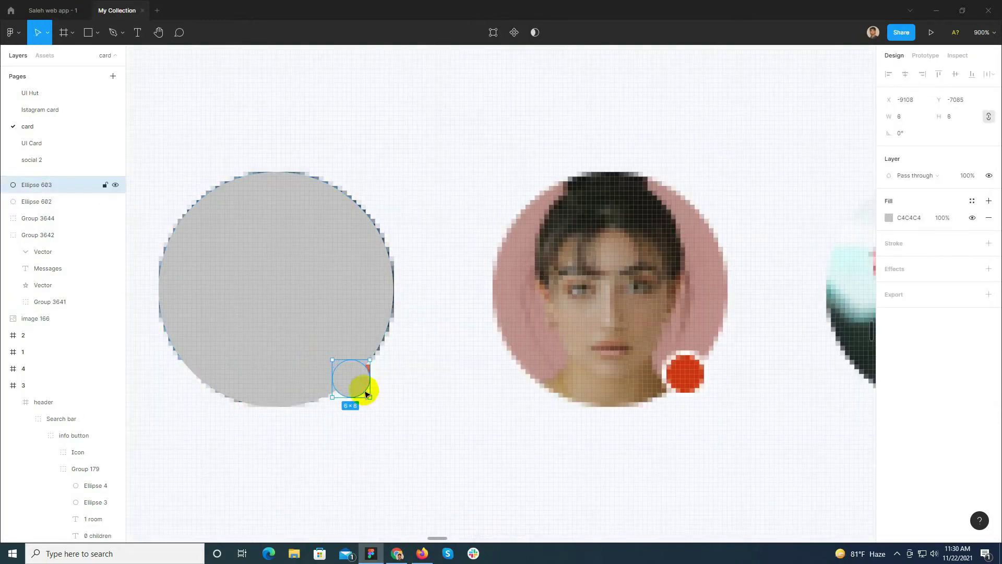
left_click(691, 376)
Fill the 50 × 50 circle with the photo of the bearded man in the blue shirt from the Downloads folder.
scroll(383, 349, "down", 3)
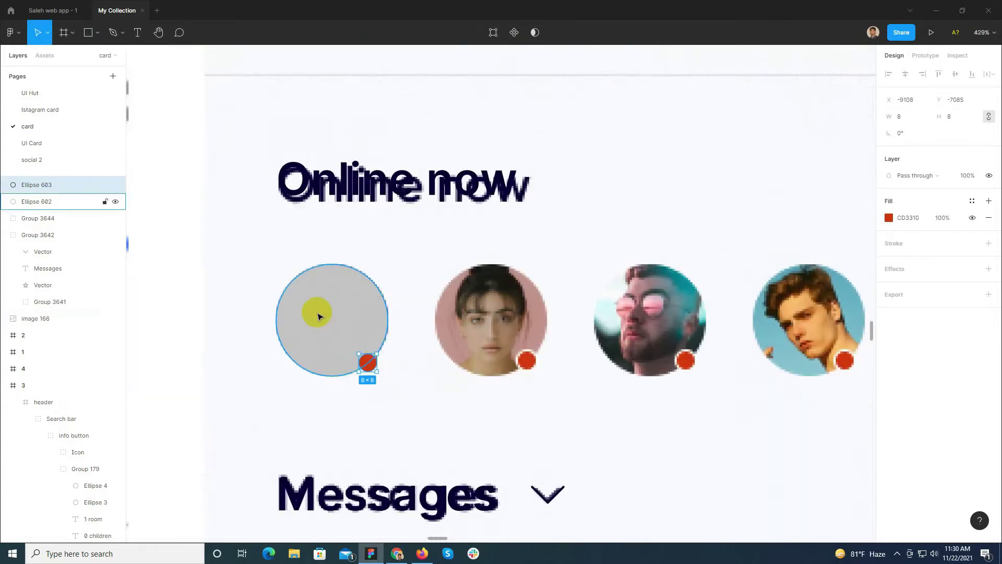
left_click(320, 315)
left_click(889, 219)
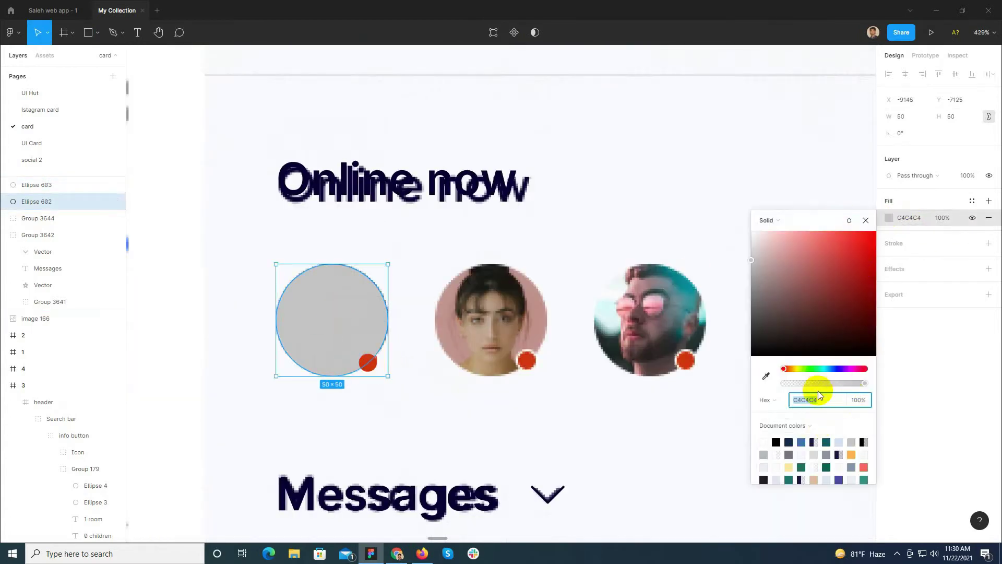
left_click(779, 222)
left_click(787, 285)
left_click(814, 295)
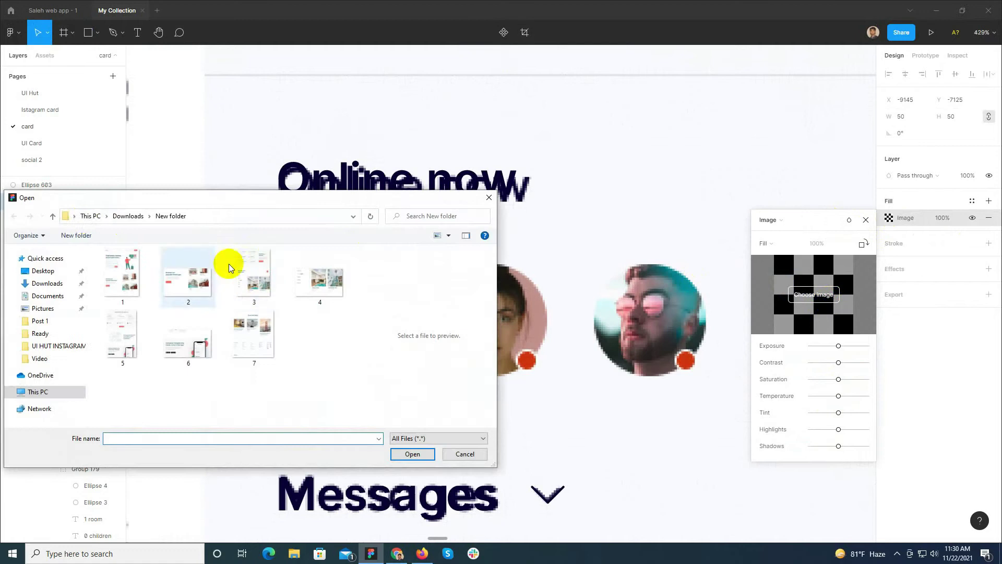
left_click(53, 285)
scroll(206, 316, "down", 10)
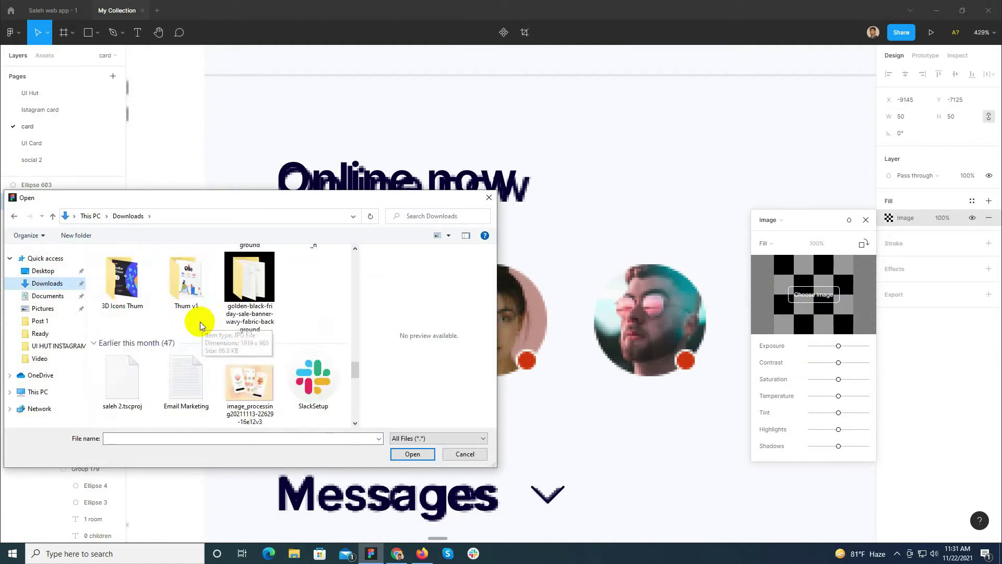
scroll(212, 316, "up", 2)
left_click(265, 356)
scroll(235, 323, "down", 3)
left_click(413, 453)
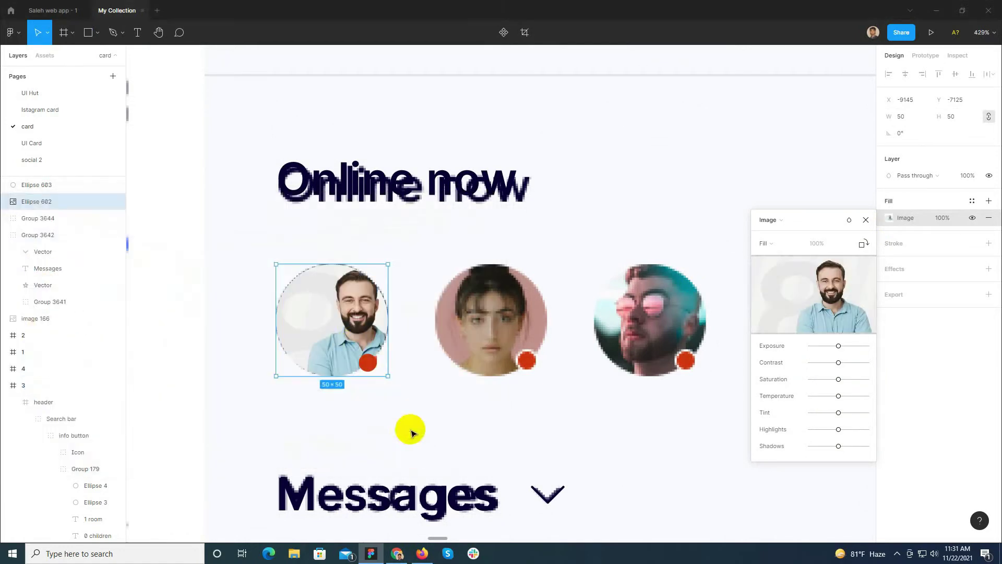
Switch the photo fill to Crop, then enlarge and reposition it so the man's face fills the circle.
left_click(766, 243)
left_click(784, 280)
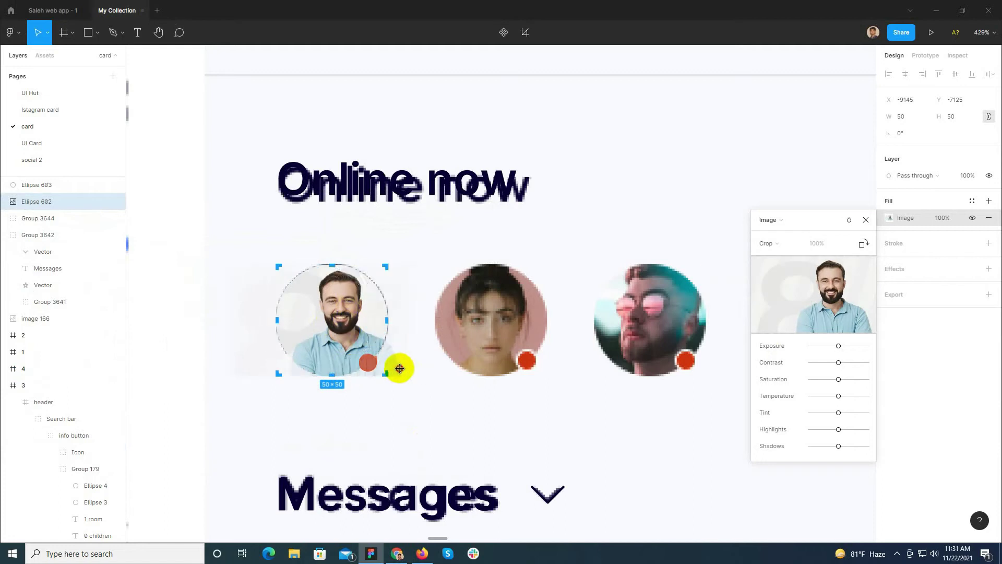
left_click_drag(408, 368, 480, 389)
left_click_drag(443, 345, 386, 365)
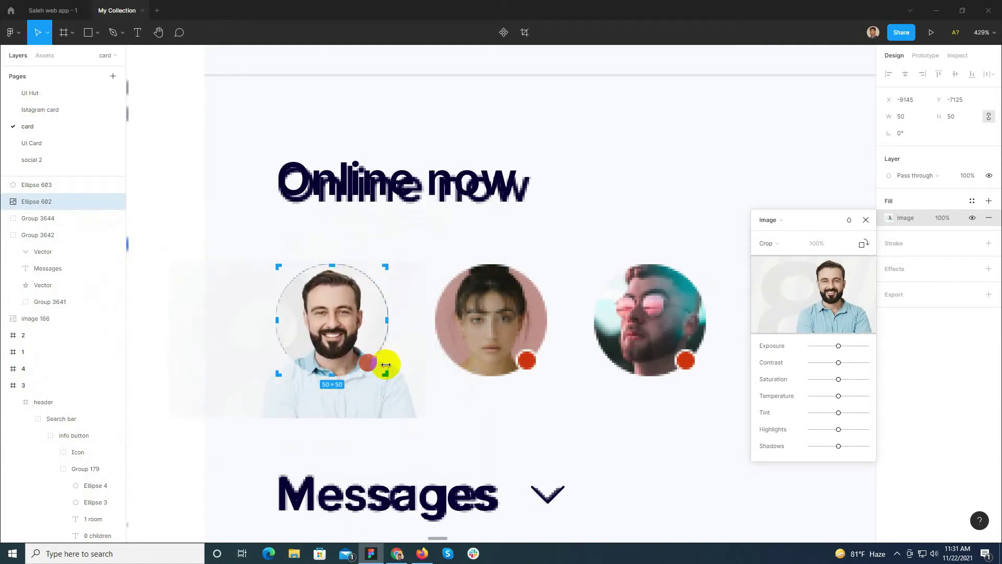
key("Escape")
Group the photo circle with its status dot and make four evenly spaced copies across the Online now row.
left_click(368, 360, "shift")
key("ctrl+g")
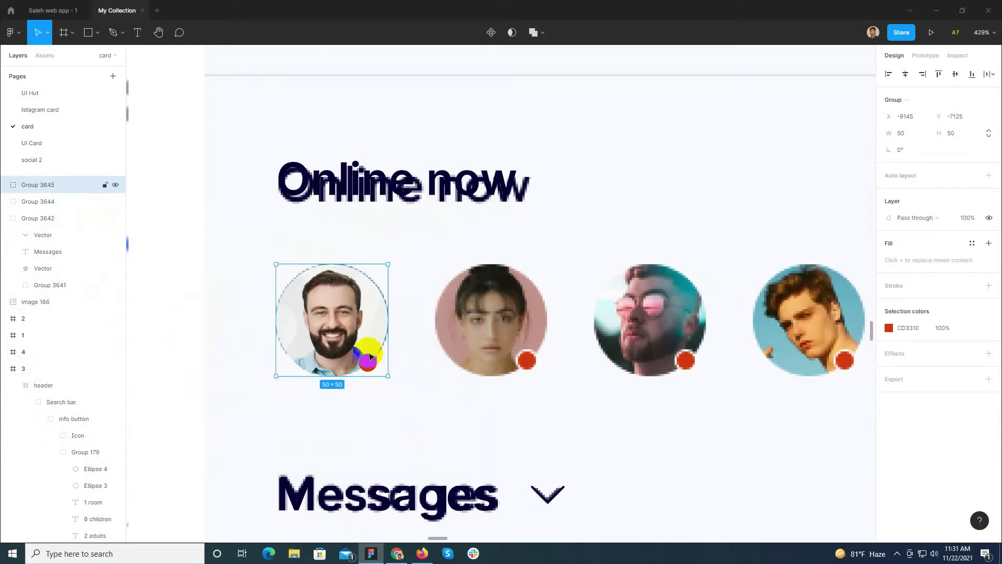
left_click_drag(342, 331, 496, 321)
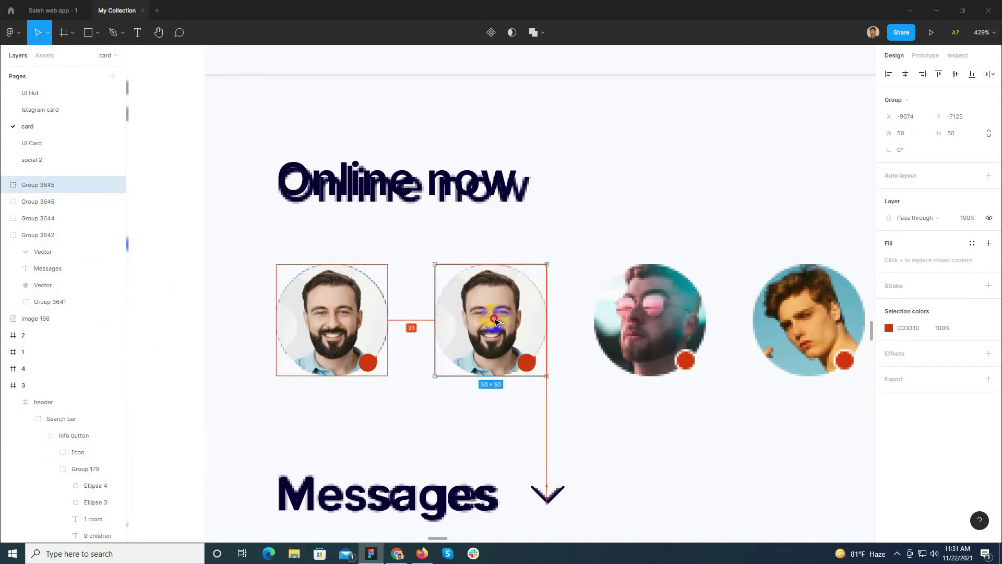
key("ctrl+d")
key("ctrl+d")
key("ctrl+d")
scroll(347, 308, "down", 3)
Set the width of all five avatar groups to 52.
left_click_drag(789, 295, 340, 328)
left_click(774, 342)
key("alt")
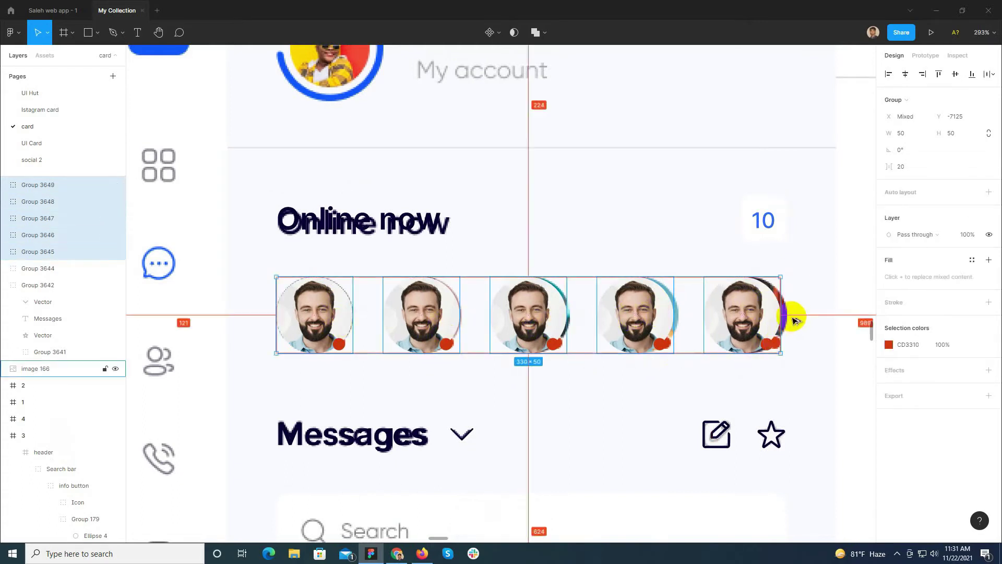
left_click(913, 134)
type("52")
key("Return")
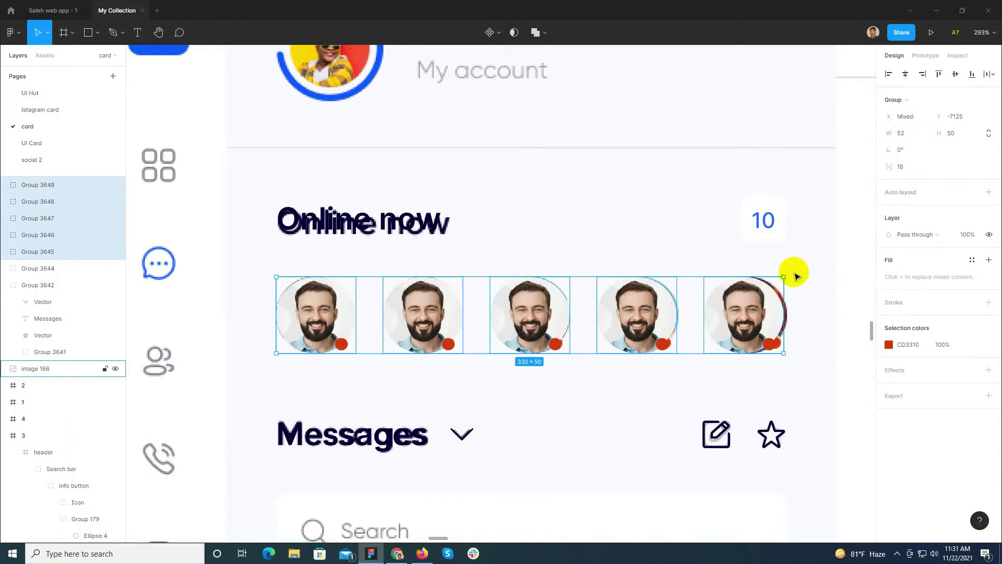
Shift the last avatar slightly outward and distribute the five avatars evenly with a spacing of 19.
left_click_drag(525, 323, 525, 322)
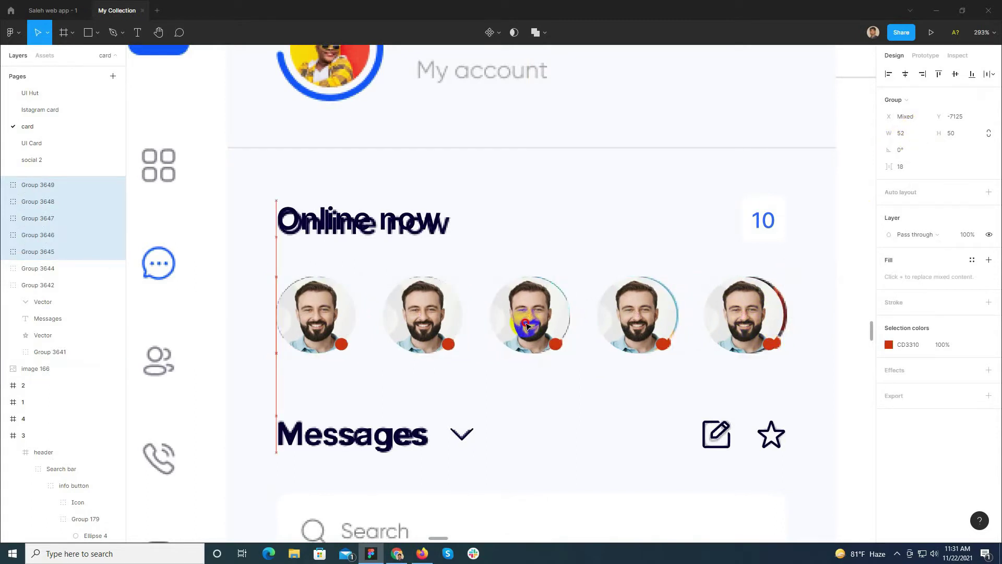
left_click(956, 73)
left_click_drag(651, 323, 694, 316)
left_click(776, 298)
left_click(773, 229, "shift")
left_click(777, 311)
left_click_drag(779, 313, 775, 313)
left_click(639, 316, "shift")
left_click(537, 320, "shift")
left_click(433, 323, "shift")
left_click(340, 328, "shift")
left_click(781, 348)
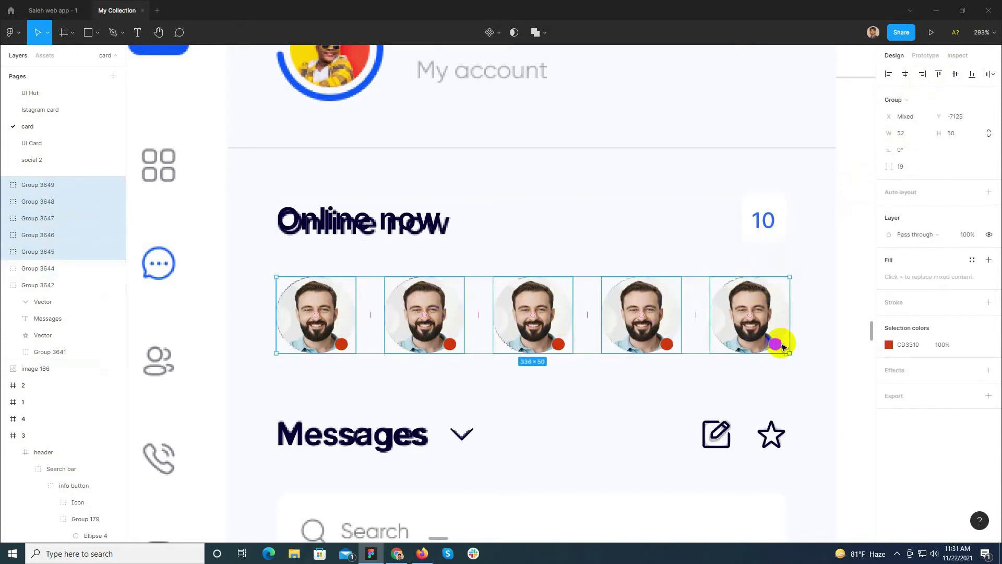
Align the right edge of the "10" badge with the right edge of the last avatar.
left_click(418, 227, "ctrl")
left_click(760, 222)
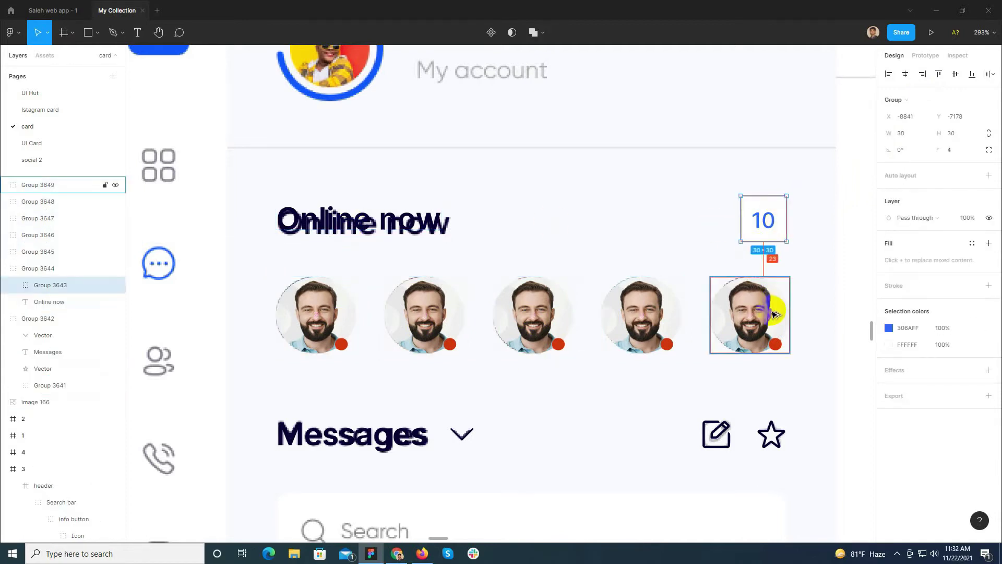
left_click(767, 310, "shift")
left_click(419, 233)
Replace the second avatar's image with the Downloads photo of the pointing man in glasses.
left_click(436, 310)
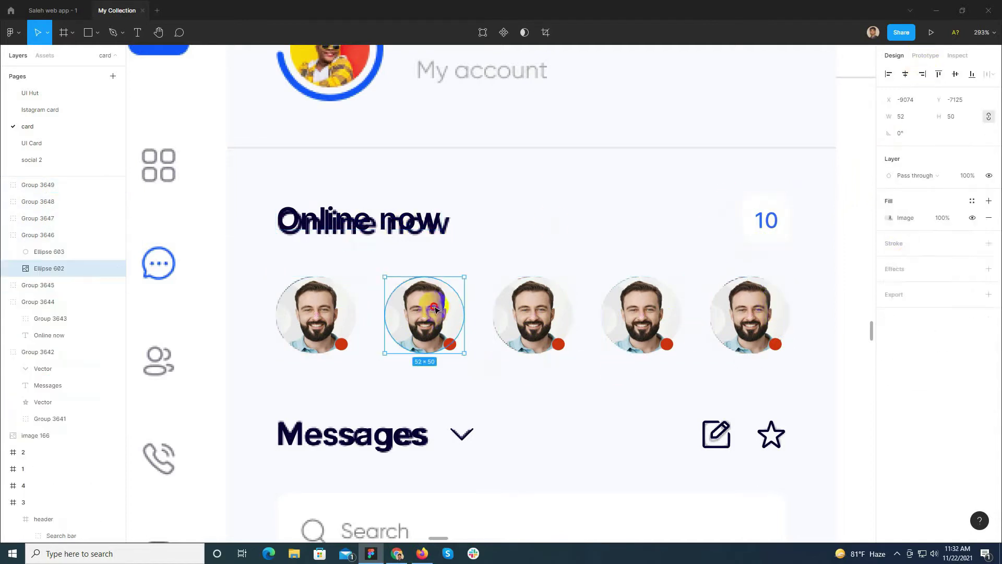
left_click(889, 218)
left_click(813, 295)
scroll(349, 391, "down", 6)
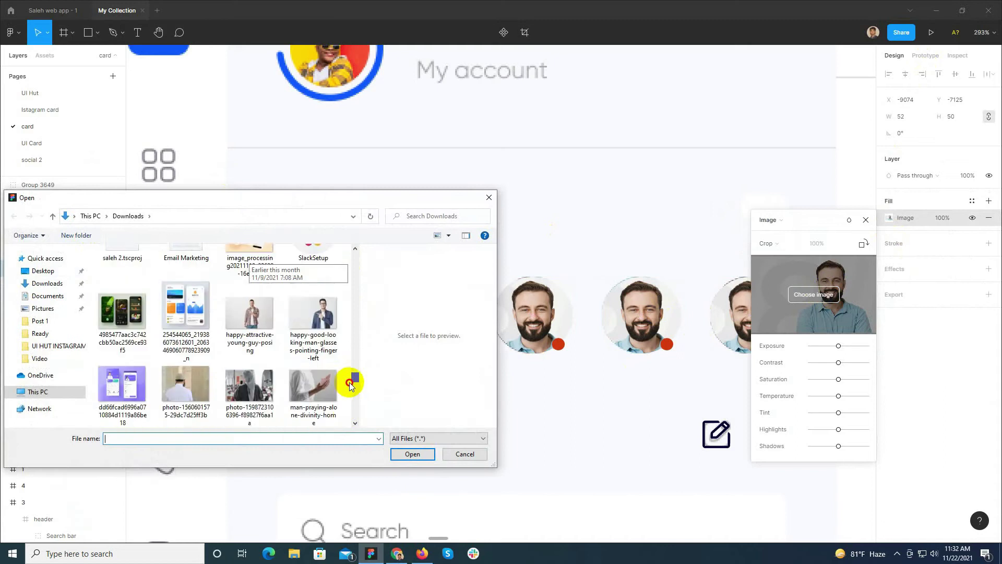
left_click_drag(349, 382, 349, 378)
left_click(314, 360)
left_click(411, 452)
Set the second avatar's image to Crop, then enlarge and reposition it so the face fills the circle.
left_click(772, 245)
left_click(769, 238)
scroll(419, 320, "up", 4)
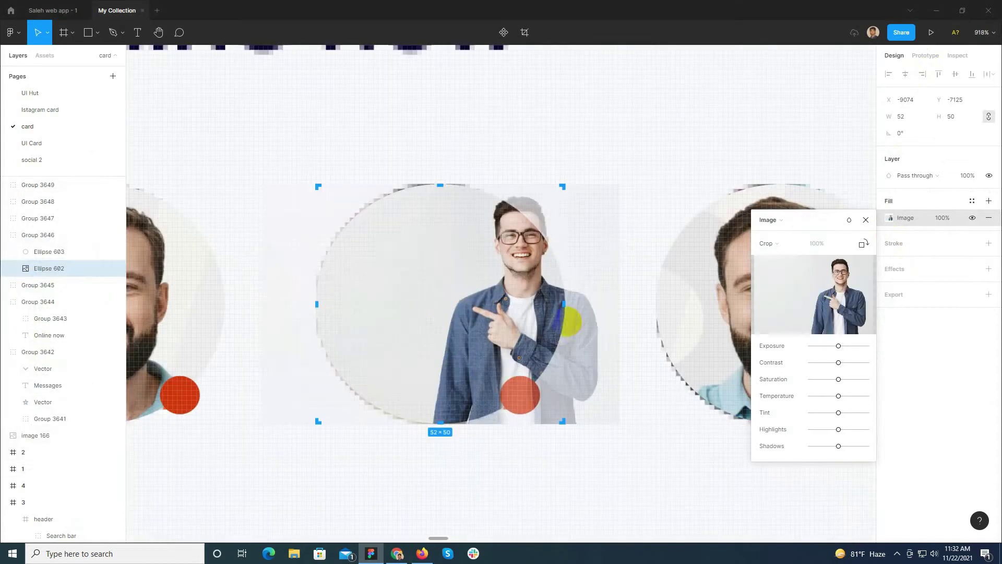
scroll(463, 441, "down", 3)
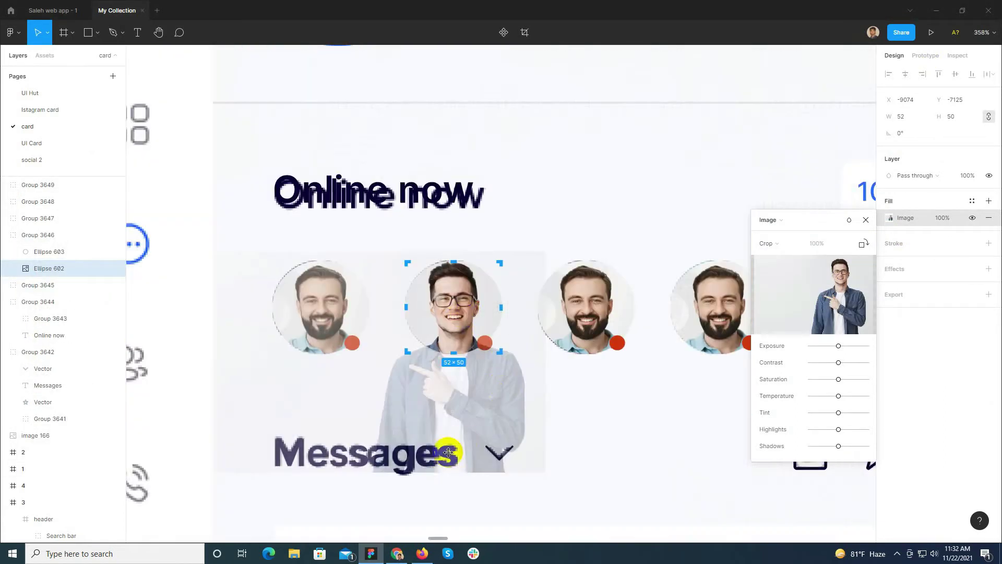
Replace the third avatar's image with the photo of the short-haired man in a plaid shirt.
key("Escape")
left_click(586, 308)
left_click(889, 217)
left_click(813, 295)
left_click_drag(360, 295, 356, 379)
left_click(249, 334)
left_click(410, 452)
Set the third avatar's image to Crop, then resize and reposition it so the face fills the circle.
scroll(692, 292, "up", 4)
left_click(800, 244)
left_click(783, 243)
left_click_drag(599, 264, 812, 151)
left_click_drag(573, 151, 571, 249)
left_click_drag(435, 193, 434, 96)
left_click_drag(509, 205, 502, 275)
scroll(501, 274, "down", 5)
Replace the fourth avatar's image with the photo of the bearded man in a hat, cropped and scaled to frame the face.
left_click(467, 231)
left_click(813, 294)
left_click(137, 215)
double_click(122, 299)
scroll(221, 344, "down", 8)
left_click(122, 284)
left_click(410, 454)
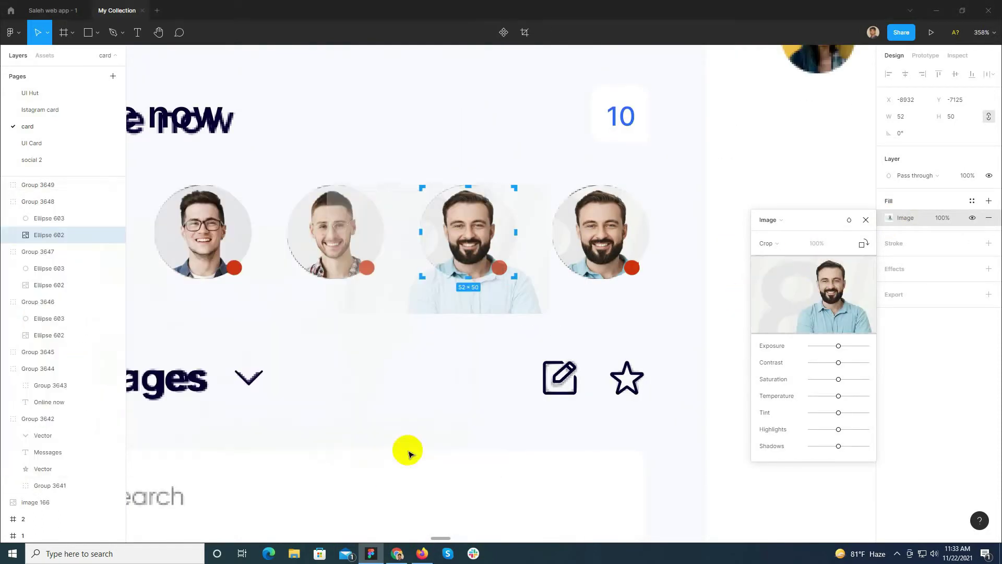
left_click(777, 243)
left_click_drag(463, 280, 498, 394)
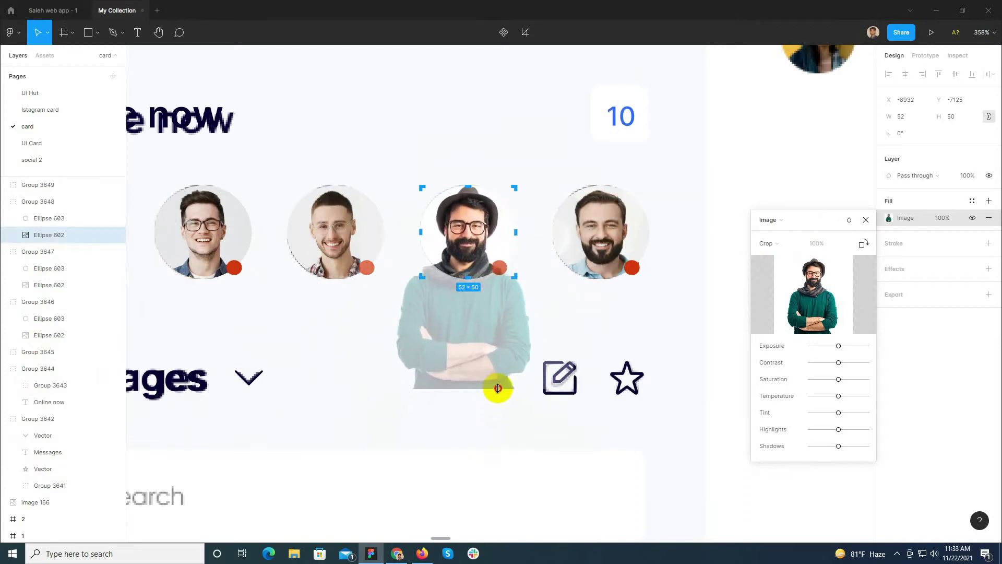
Replace the fifth avatar's image with the photo of the dark-haired man in a light denim shirt.
double_click(579, 242)
left_click(889, 218)
left_click(769, 243)
left_click(785, 245)
left_click(800, 295)
scroll(299, 359, "down", 10)
scroll(235, 314, "down", 3)
double_click(191, 318)
Set the fifth avatar's image to Crop, then enlarge and reposition it so the face fills the circle.
left_click_drag(685, 250, 752, 244)
left_click(781, 243)
left_click(786, 230)
left_click_drag(742, 171, 473, 257)
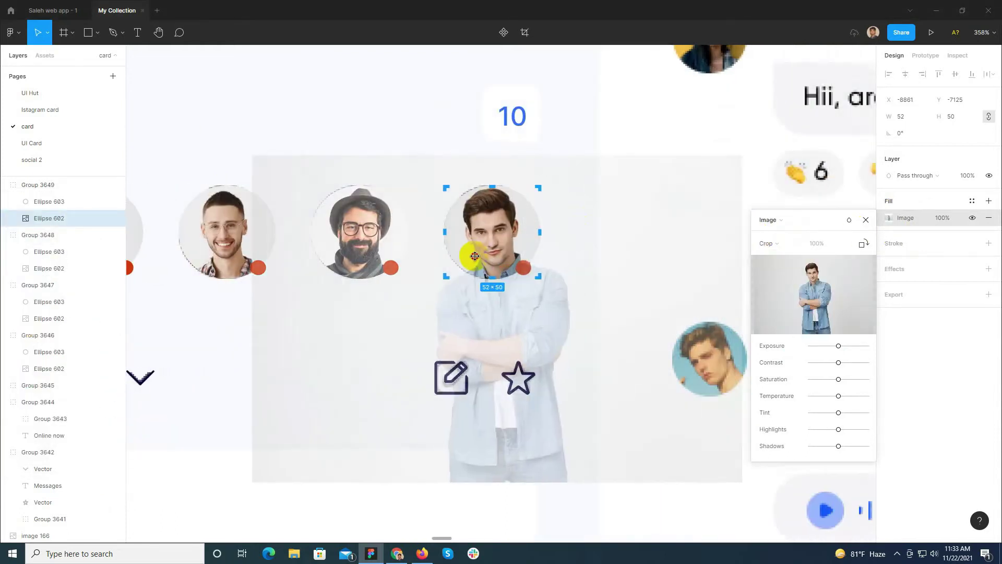
left_click_drag(552, 485, 554, 467)
left_click_drag(557, 420, 558, 425)
key("Return")
scroll(661, 227, "down", 5)
left_click(614, 258)
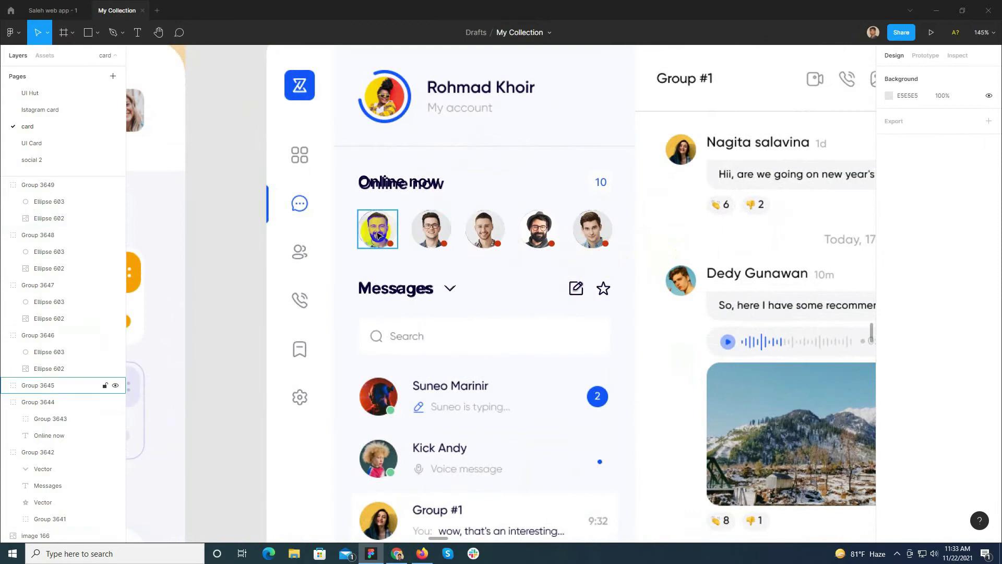
Select the five avatars and the Messages header together and nudge them slightly upward.
left_click(407, 289)
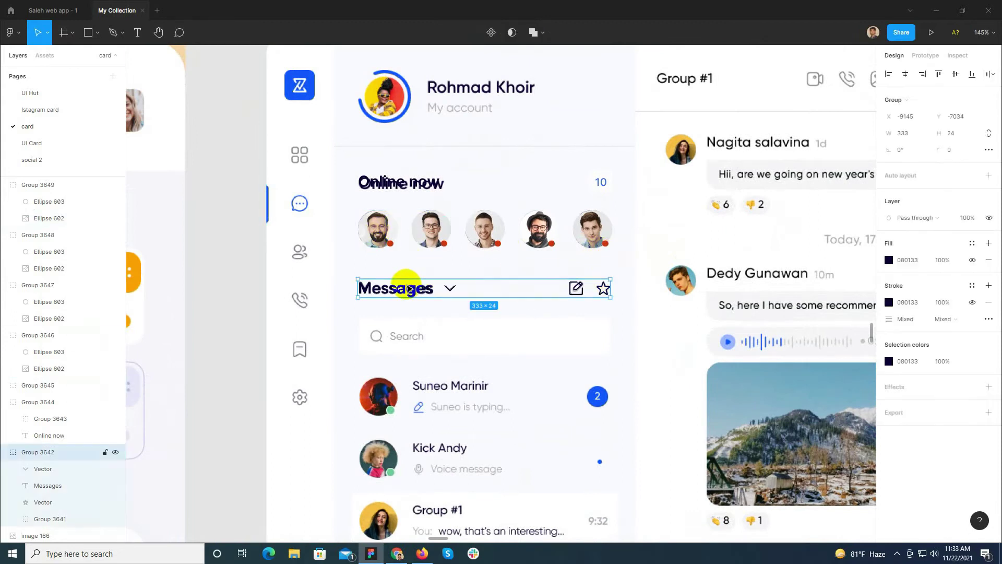
left_click(375, 221)
left_click(431, 229, "shift")
left_click(485, 228, "shift")
left_click(551, 231, "shift")
left_click(592, 229, "shift")
left_click(575, 285, "shift")
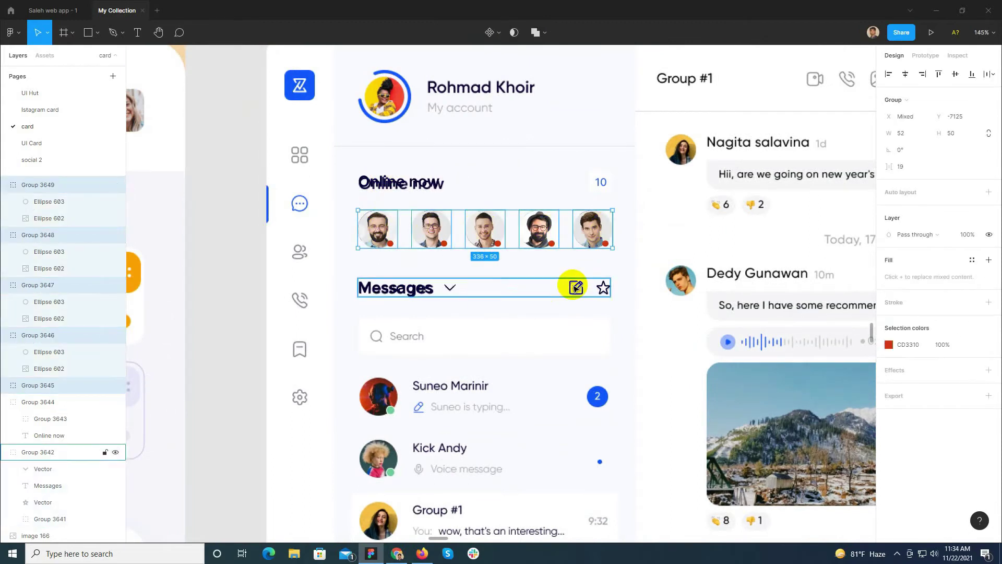
left_click(398, 186, "shift")
key("Up")
key("Up")
key("Up")
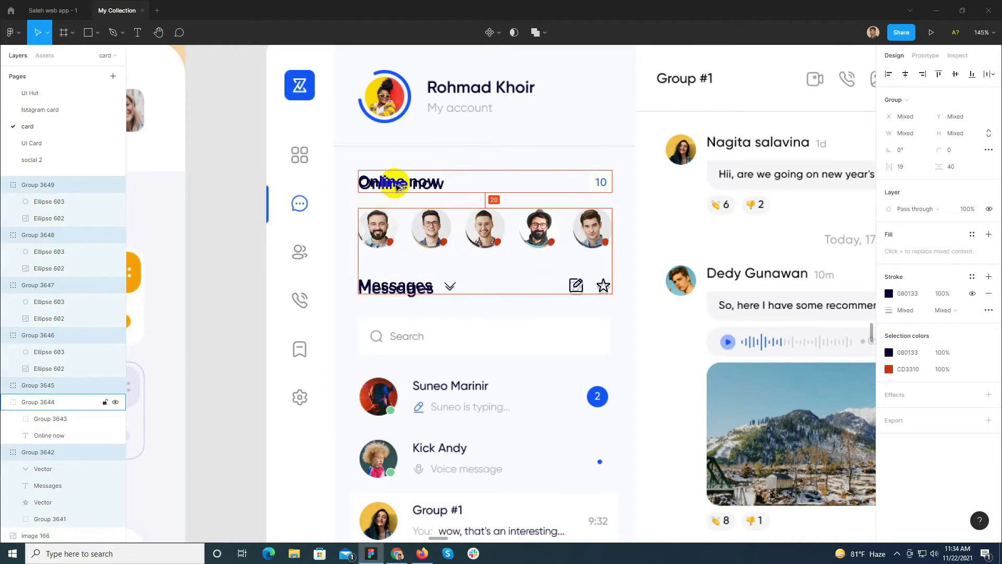
left_click_drag(397, 185, 397, 185)
left_click(233, 255)
Draw a rectangle about 130 × 50 over the start of the reference search bar, with a corner radius of 9.
scroll(470, 378, "up", 5)
key("r")
left_click_drag(456, 294, 309, 256)
scroll(261, 262, "up", 4)
left_click_drag(575, 307, 377, 269)
left_click_drag(372, 305, 363, 423)
left_click_drag(189, 417, 251, 406)
left_click_drag(579, 329, 543, 319)
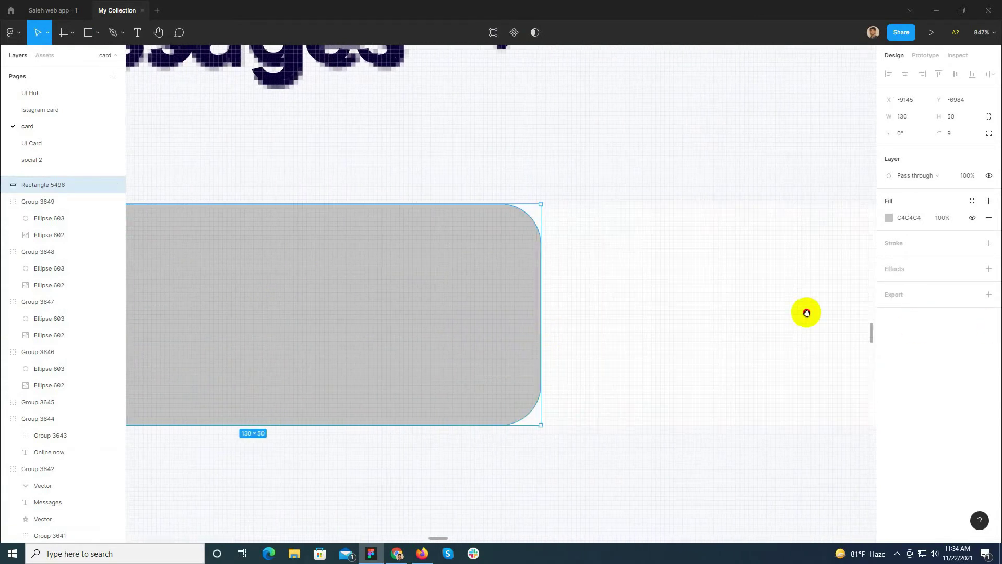
Widen the search bar rectangle to 336 so it spans the full row of avatars.
left_click_drag(805, 314, 391, 322)
scroll(392, 322, "down", 5)
left_click_drag(307, 323, 570, 315)
scroll(595, 316, "up", 13)
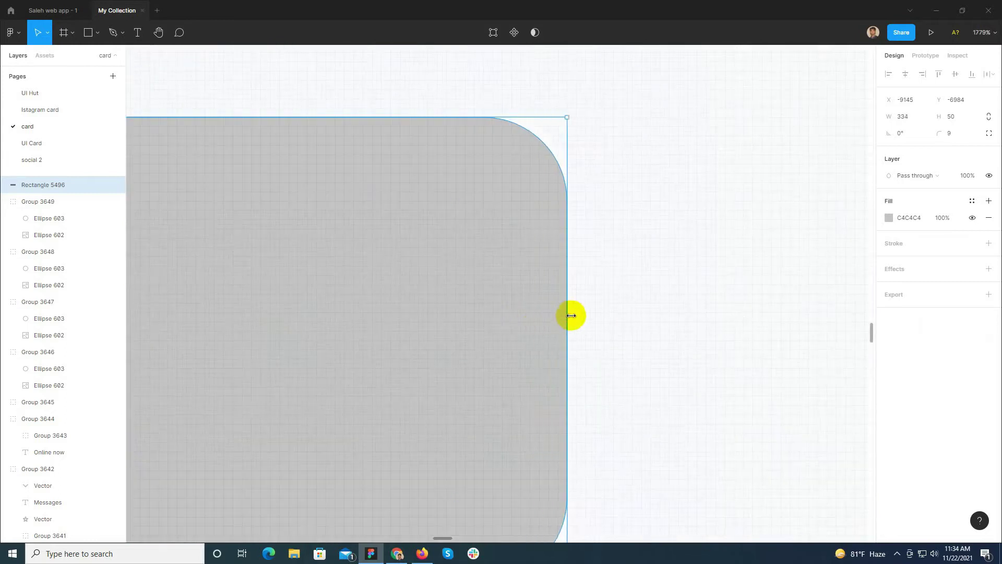
scroll(635, 317, "down", 14)
left_click_drag(491, 323, 498, 323)
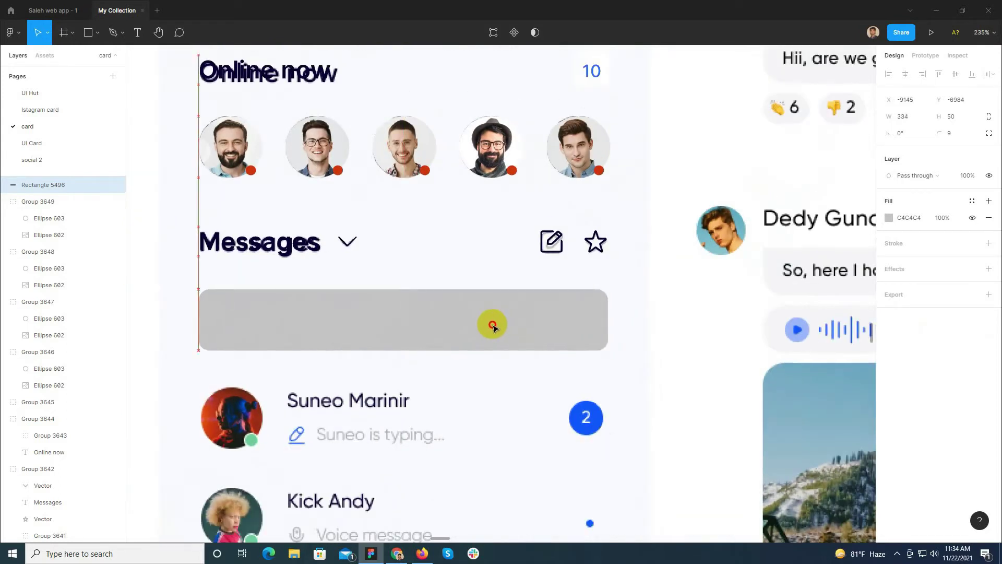
Nudge the search bar rectangle down by 1, move it aside to uncover the reference, and fill it with white (FFFFFF).
left_click(493, 326)
key("alt")
key("Down")
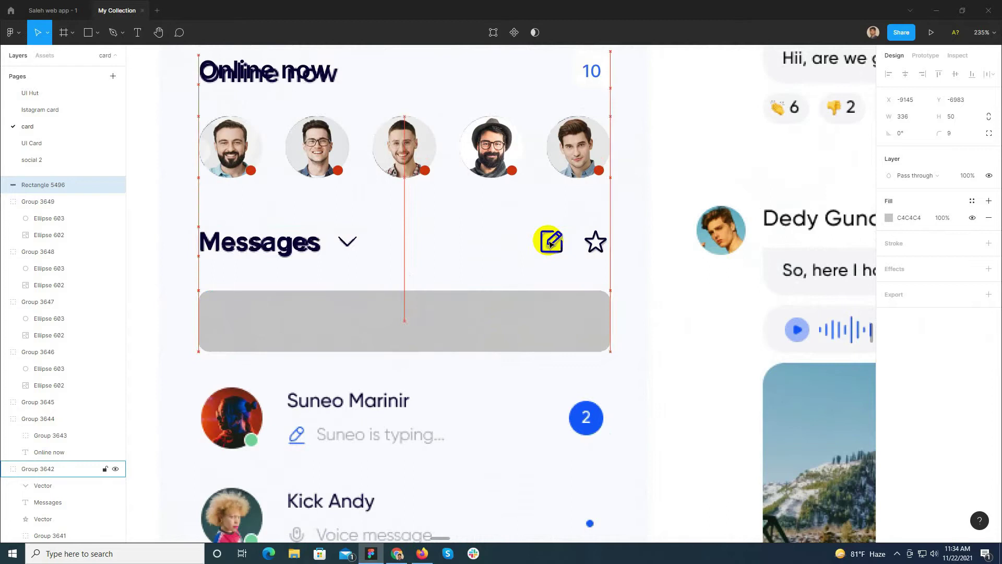
left_click_drag(256, 313, 516, 309)
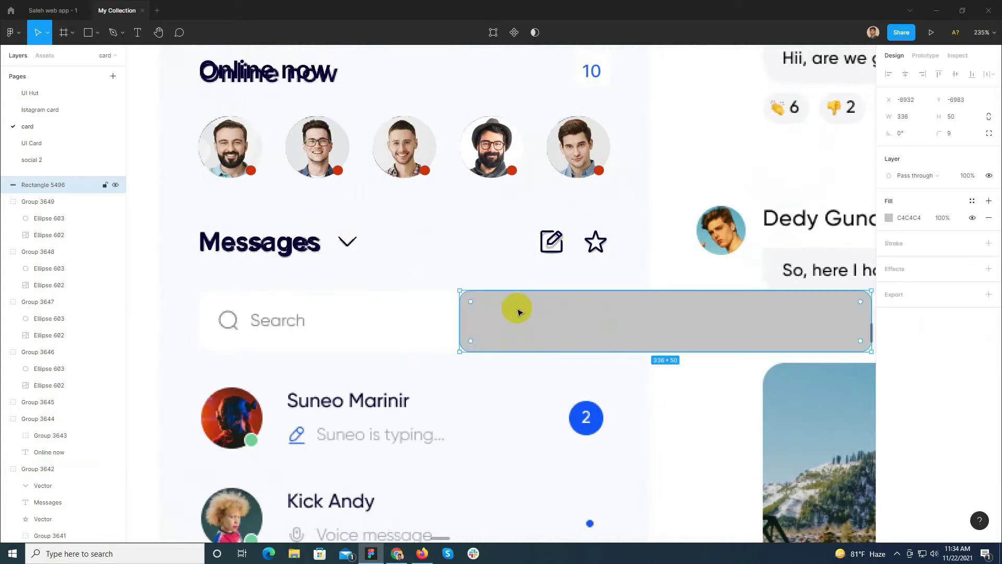
scroll(204, 351, "up", 5)
Switch to UIHUT in the browser, search its icons for "search", load more results, and open an outlined Search icon.
left_click(389, 551)
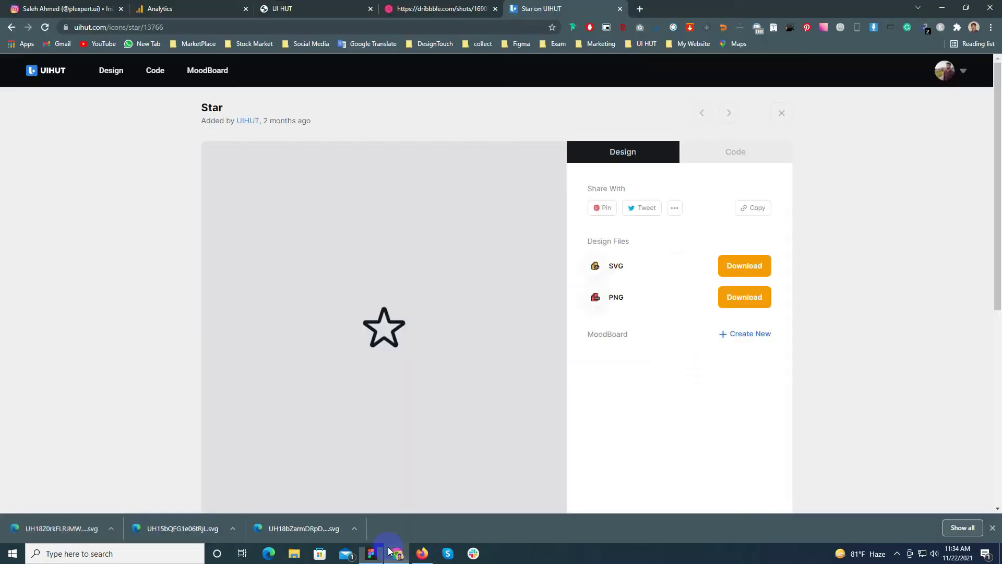
left_click(783, 113)
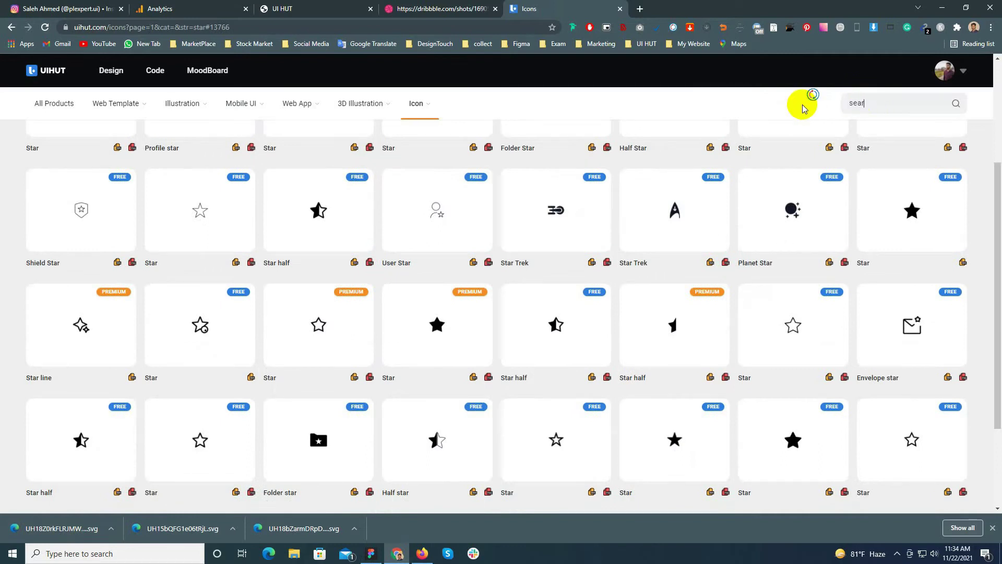
key("Return")
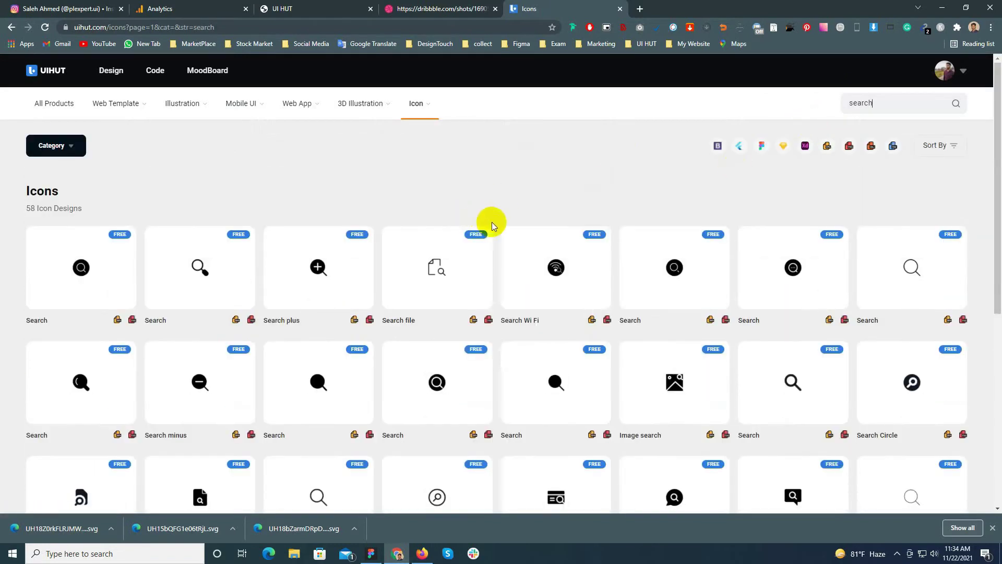
scroll(859, 269, "down", 2)
scroll(728, 359, "down", 5)
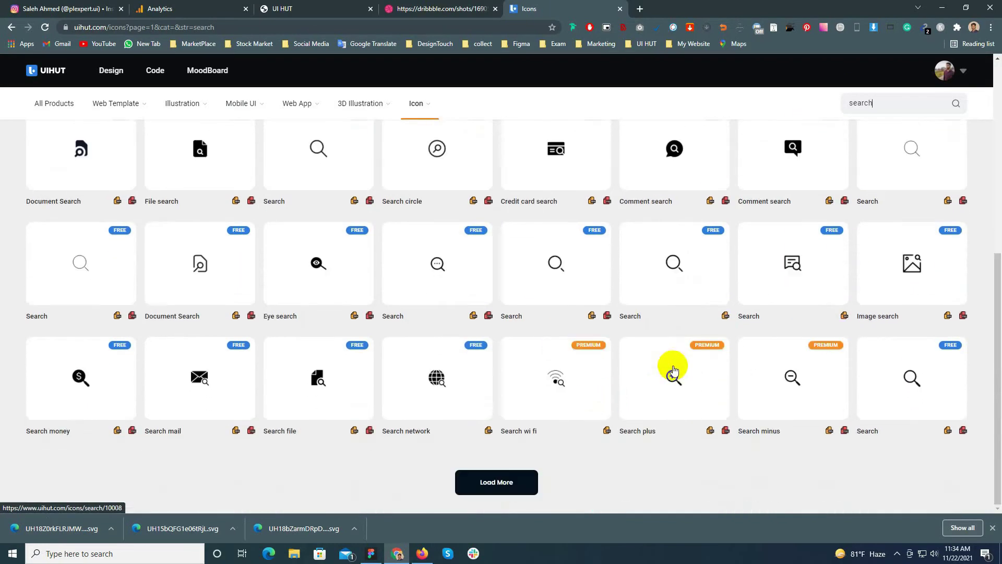
left_click(537, 465)
scroll(522, 456, "down", 5)
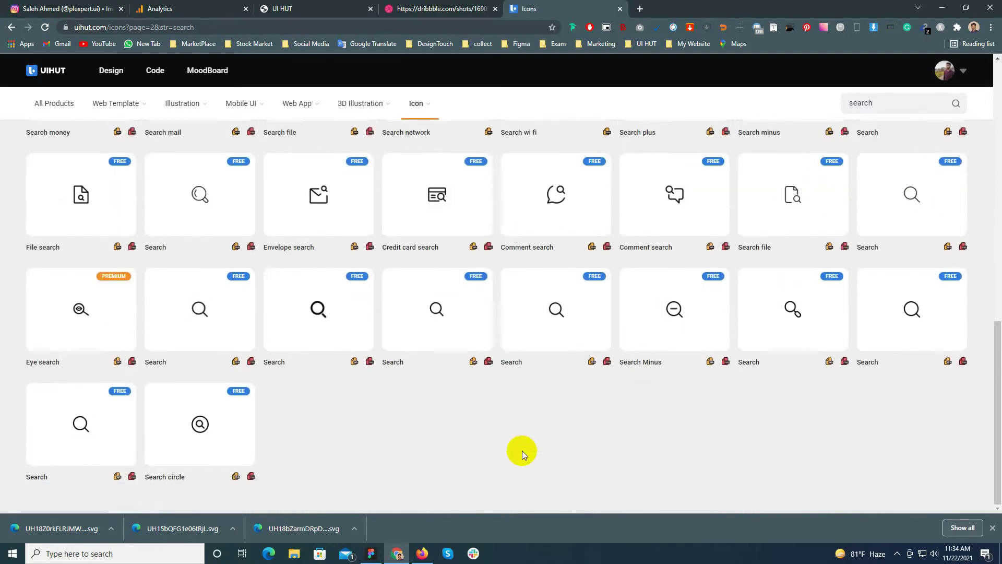
left_click(555, 310)
Bring the downloaded SVG search icon into the Figma design and delete its unneeded element.
left_click_drag(43, 529, 44, 530)
left_click_drag(368, 548, 215, 370)
double_click(490, 308)
left_click(539, 318, "shift")
left_click(484, 281)
key("Delete")
Group the magnifier's circle and handle and place the group at 16 × 16 over the reference search icon.
left_click(697, 288)
left_click(644, 279, "shift")
key("ctrl+g")
mouse_move(257, 402)
left_mouse_down()
mouse_move(221, 336)
mouse_move(188, 305)
mouse_move(176, 330)
left_mouse_up()
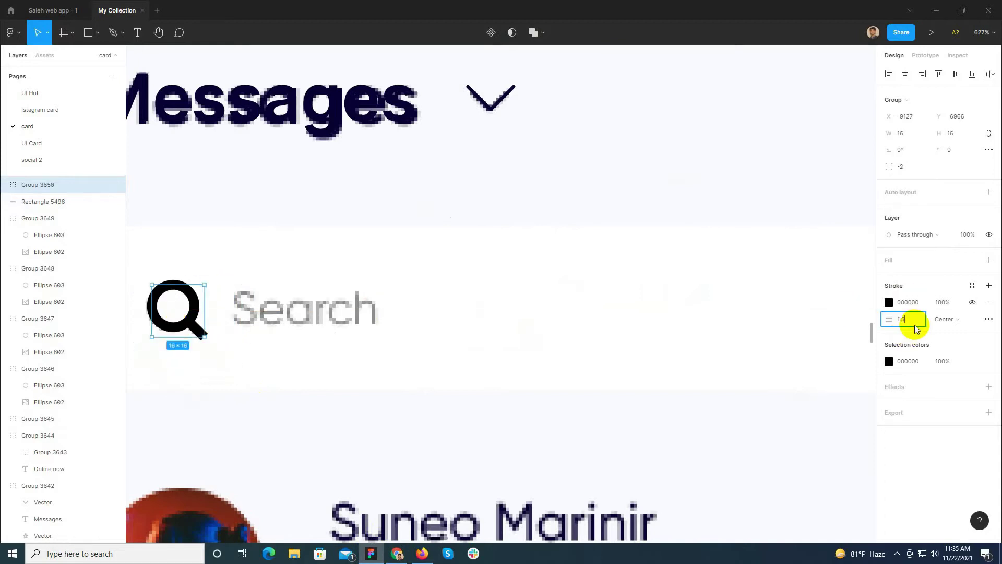
Set the search icon's stroke width to 1.5 and line it up with the reference icon.
key("Return")
scroll(139, 306, "up", 6)
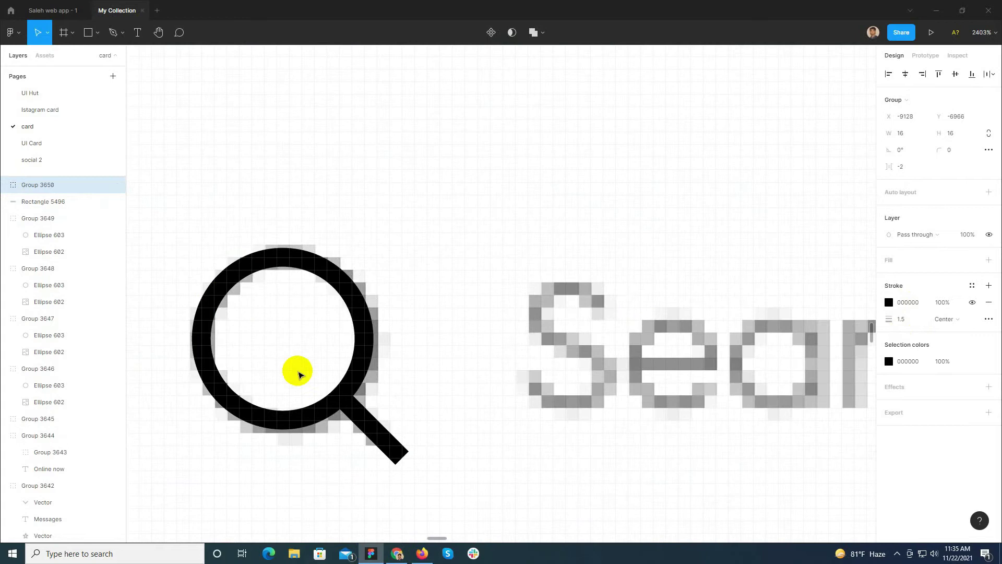
scroll(300, 375, "down", 8)
scroll(340, 345, "up", 4)
Add the text "Search" beside the magnifier icon.
key("t")
left_click(384, 291)
type("Se")
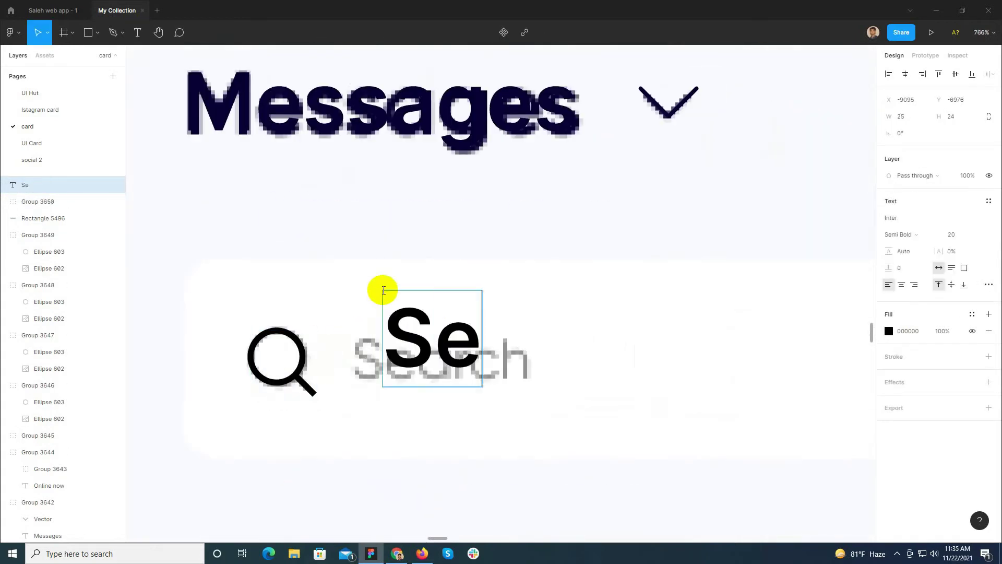
left_click_drag(485, 336, 445, 291)
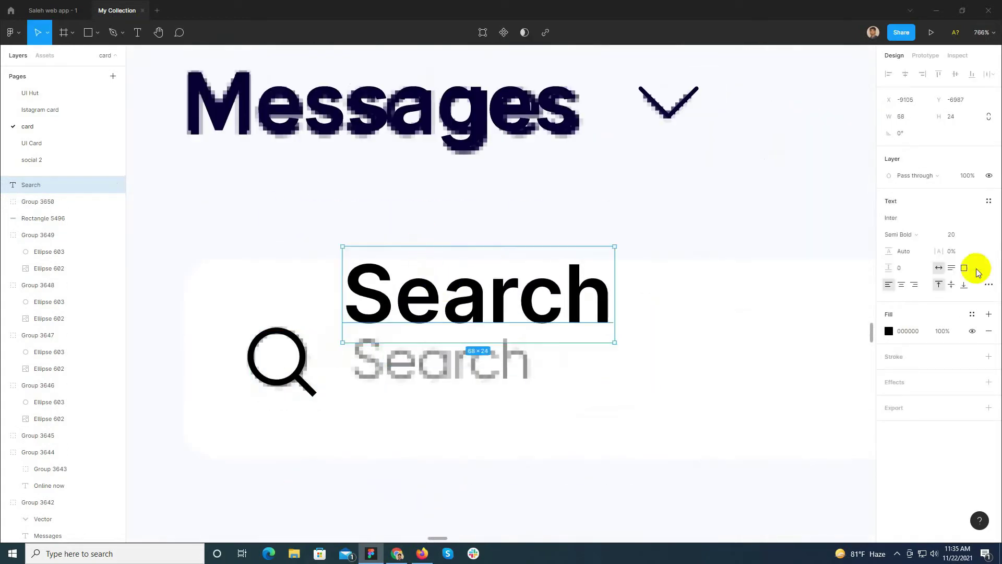
Set the Search text to Medium weight at size 14 and place it over the reference word.
left_click(974, 237)
left_click(963, 318)
left_click(911, 234)
left_click(922, 235)
left_click_drag(459, 290, 463, 368)
Color both the Search text and the magnifier icon with the reference's gray (909090).
key("i")
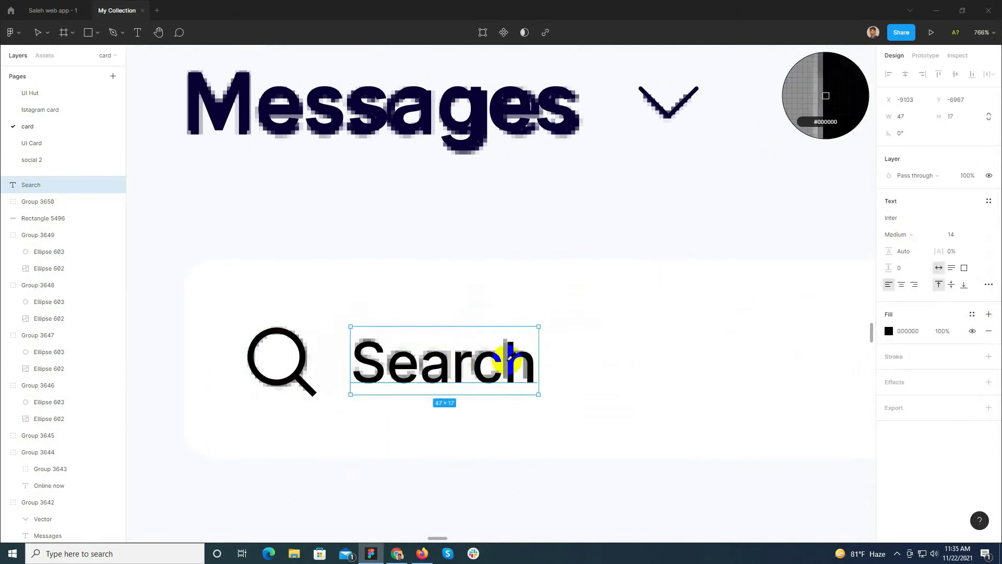
left_click(512, 364)
left_click(307, 385)
key("i")
left_click(371, 367)
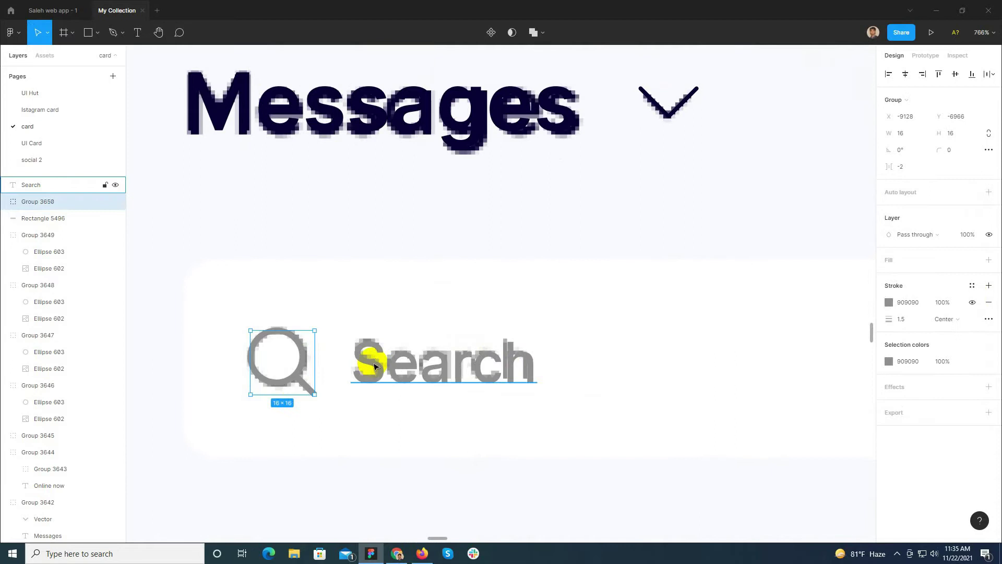
Align the vertical centers of the magnifier icon and the Search text.
left_click(373, 367, "shift")
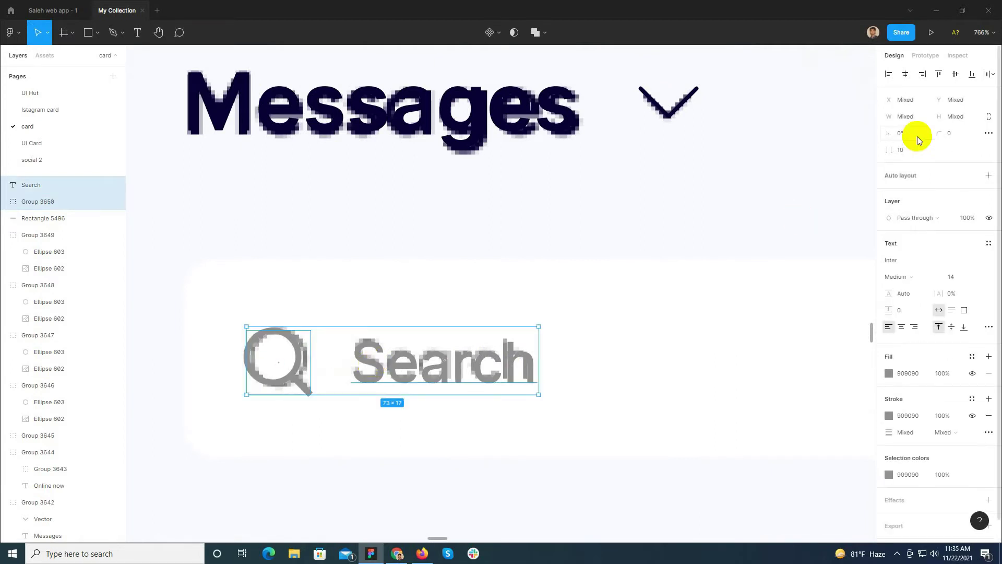
left_click(955, 74)
scroll(444, 284, "down", 5)
Move the white rectangle back behind the icon and Search text, at X -9145 in line with the Messages header.
left_click(566, 322)
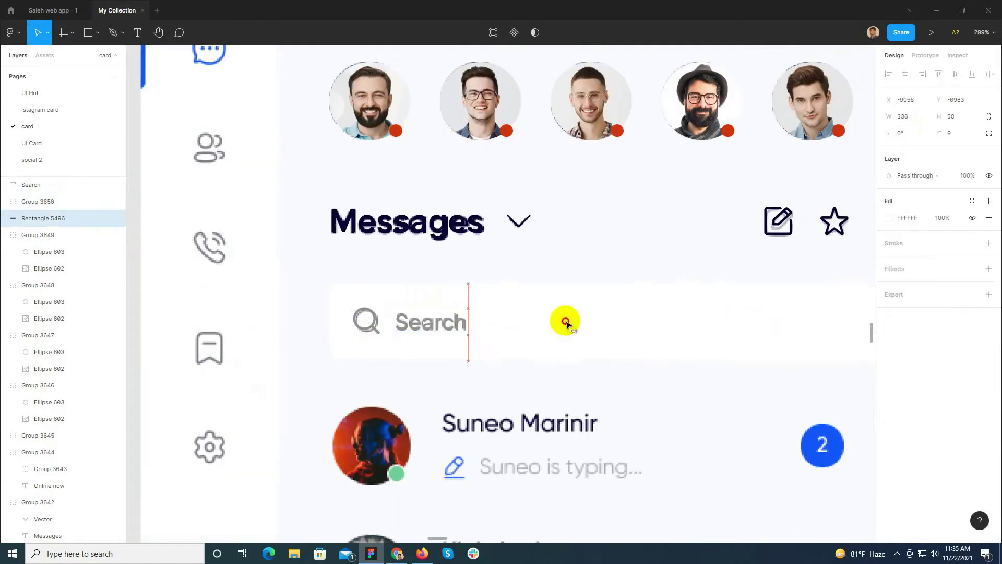
left_click_drag(454, 324, 442, 320)
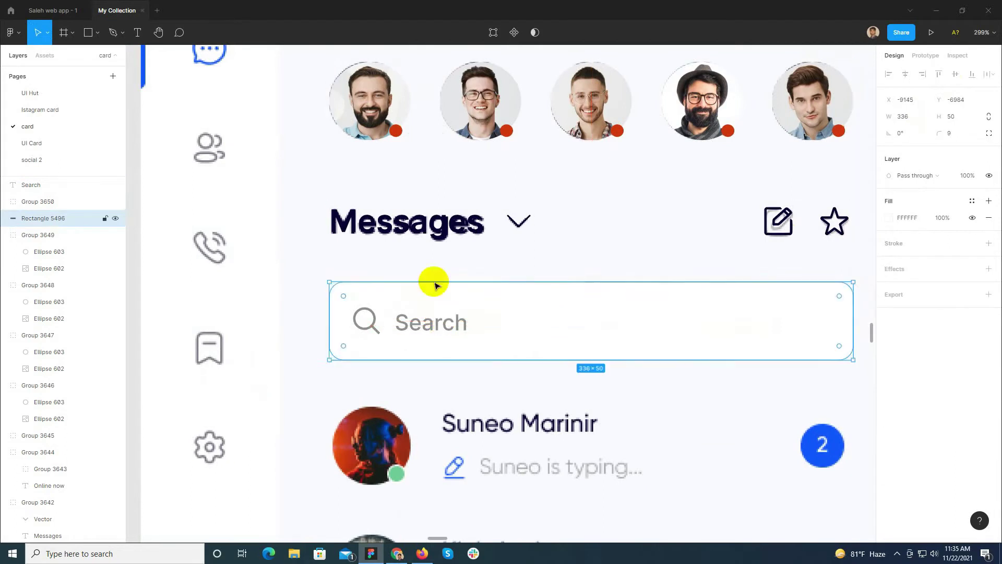
scroll(436, 349, "up", 4)
Group the magnifier icon and Search text with the white rectangle as one search bar.
left_click(386, 295)
left_click(299, 293, "shift")
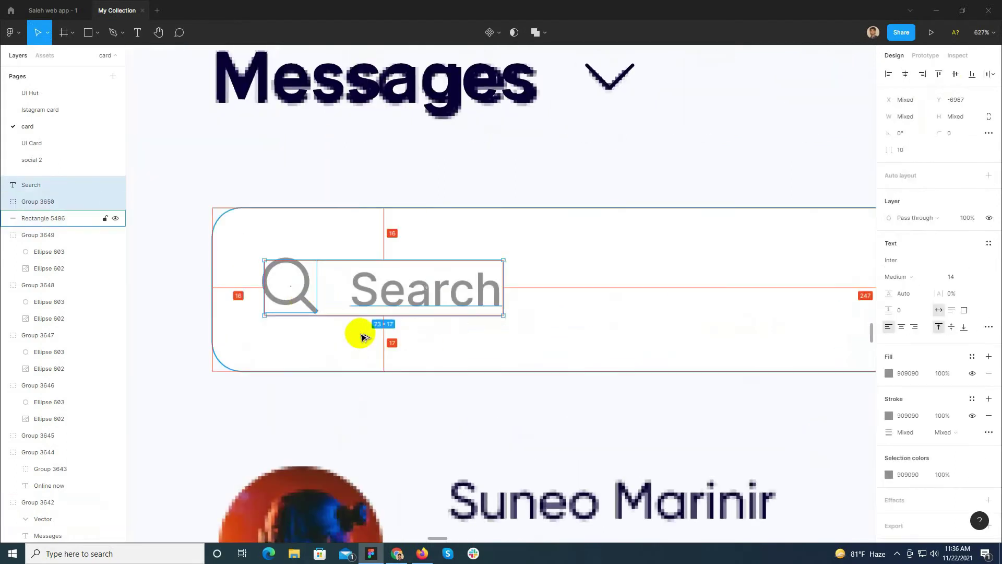
scroll(494, 319, "down", 3)
left_click(501, 326, "shift")
key("ctrl+g")
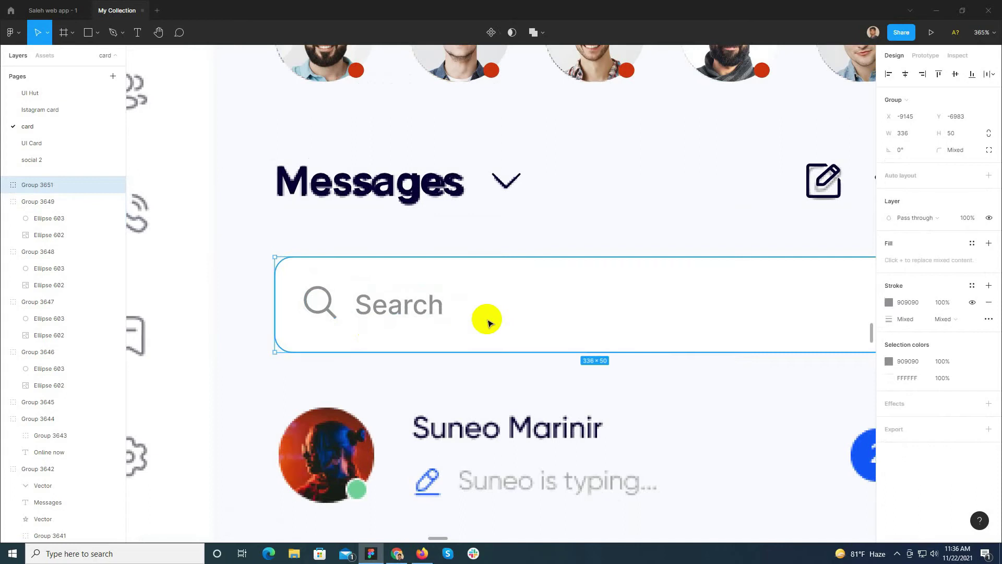
Draw a circle over the first conversation's avatar below the search bar and size it to 52 × 52.
scroll(417, 277, "down", 3)
scroll(418, 336, "down", 2)
scroll(404, 237, "up", 4)
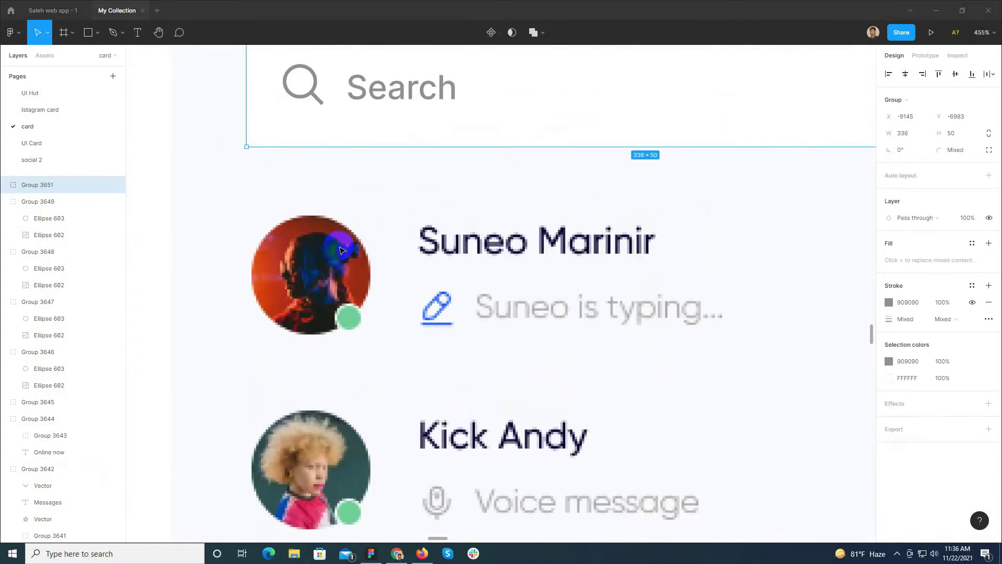
left_click(311, 282)
left_click_drag(314, 277, 372, 334)
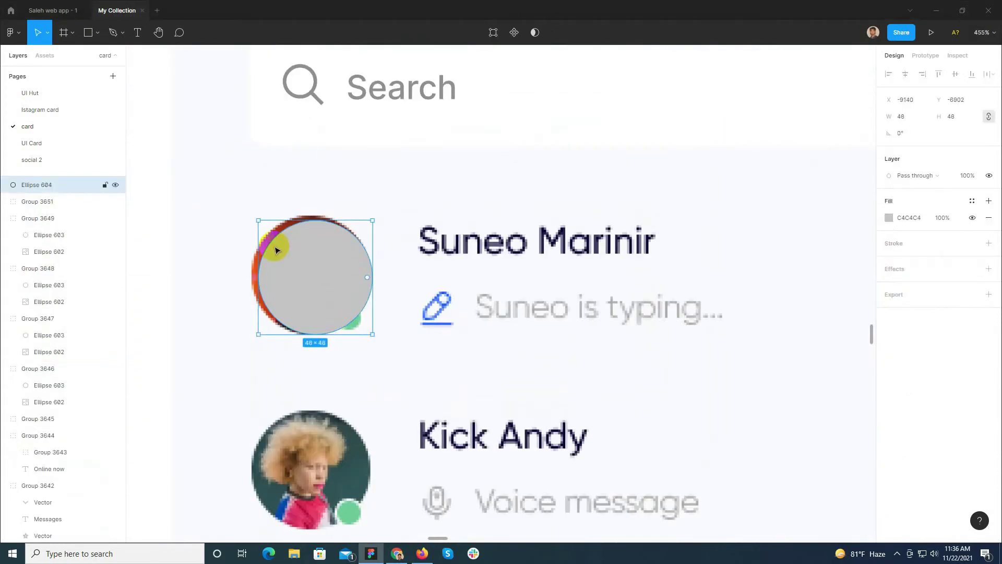
left_click_drag(254, 216, 250, 216)
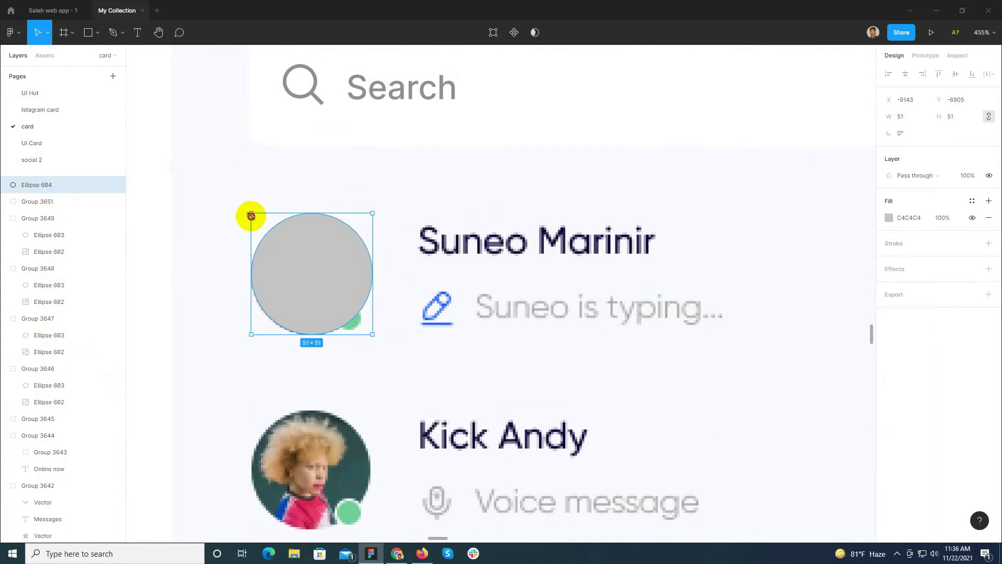
key("Up")
key("Return")
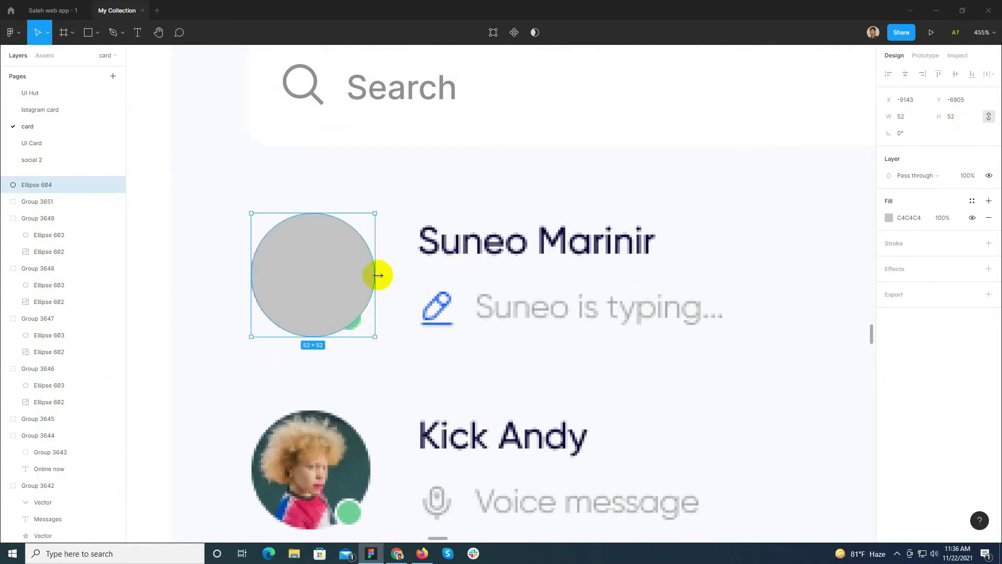
Add a 10 × 10 status dot near the avatar circle's lower edge and fill it with the reference's green (71D099).
left_click_drag(336, 309, 358, 332)
scroll(362, 318, "up", 5)
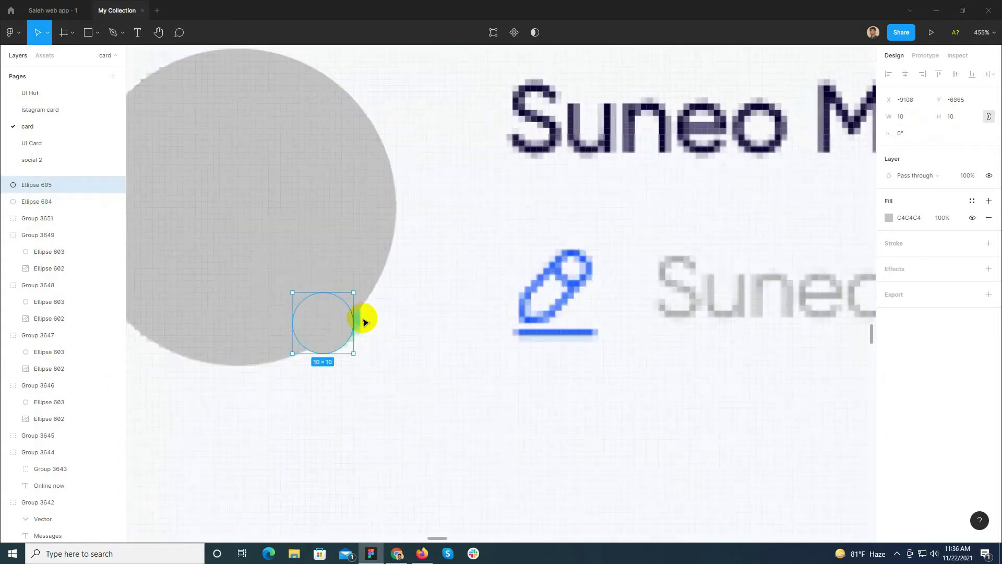
left_click_drag(267, 289, 364, 335)
scroll(363, 336, "down", 3)
scroll(360, 336, "down", 5)
key("i")
left_click(352, 406)
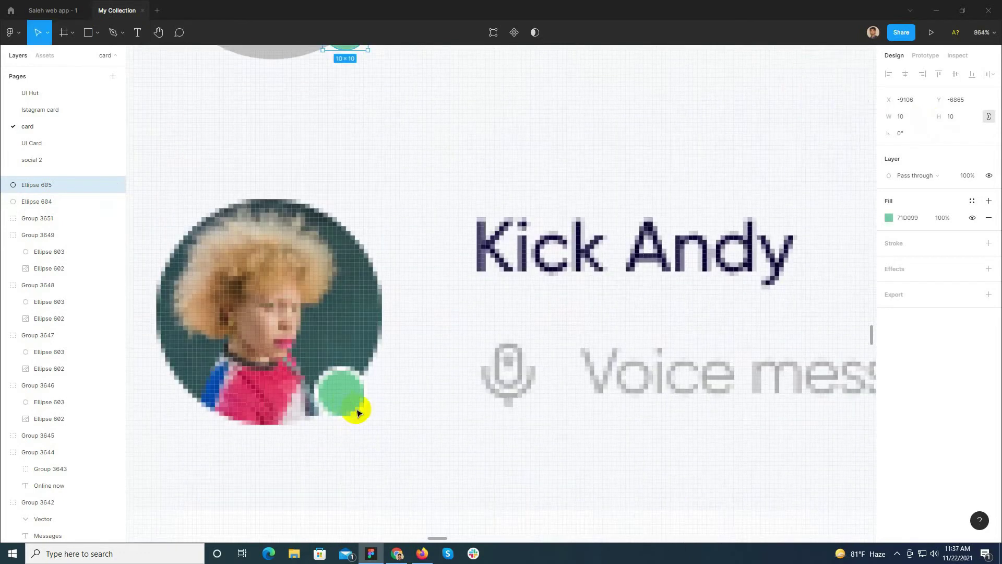
Replace the solid fill of the first conversation's avatar circle with a photo of the bearded man in glasses and red shirt.
scroll(351, 397, "up", 6)
left_click(280, 282)
left_click(889, 217)
left_click(767, 219)
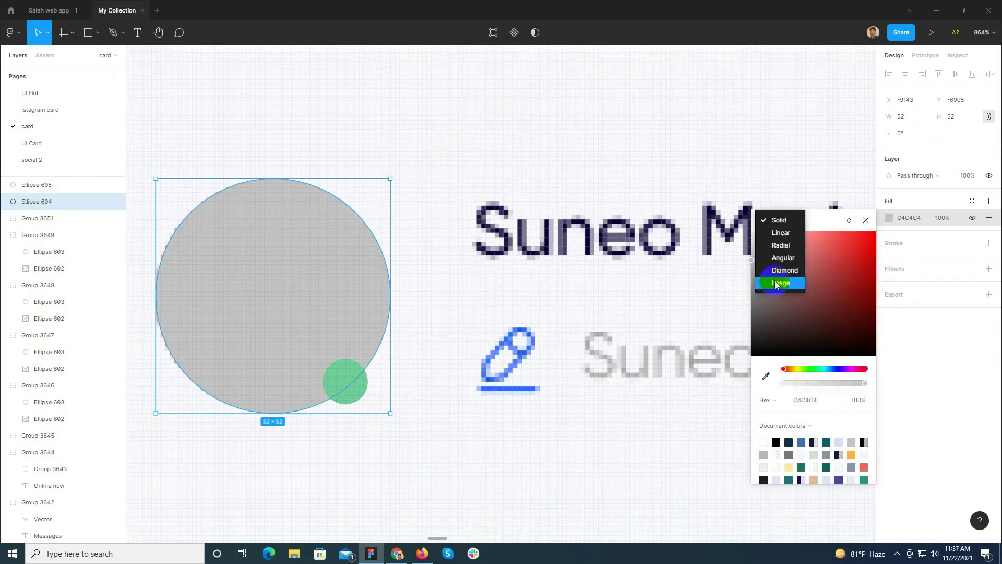
left_click(777, 284)
left_click(803, 295)
scroll(340, 279, "down", 5)
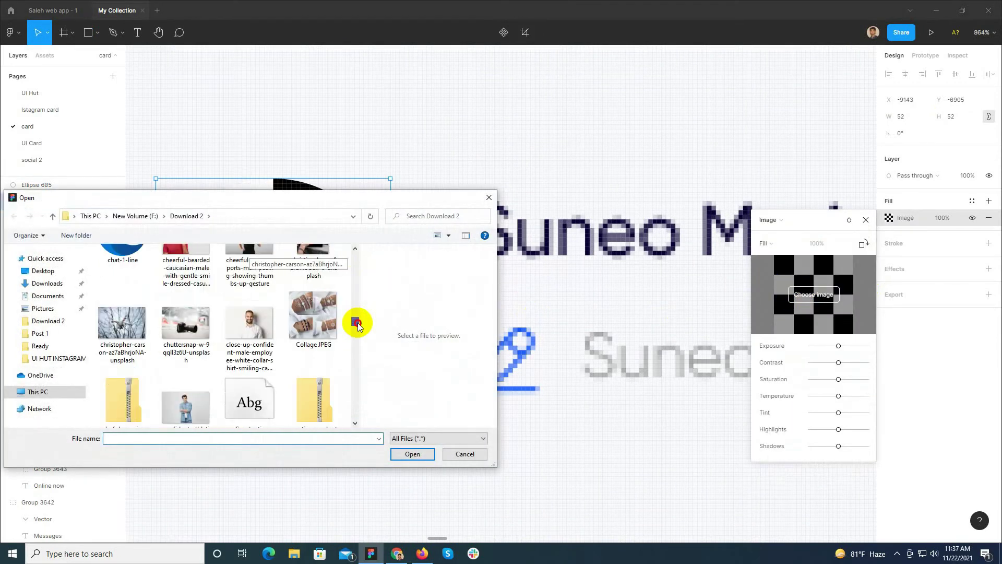
scroll(323, 316, "up", 2)
left_click(182, 266)
left_click(413, 454)
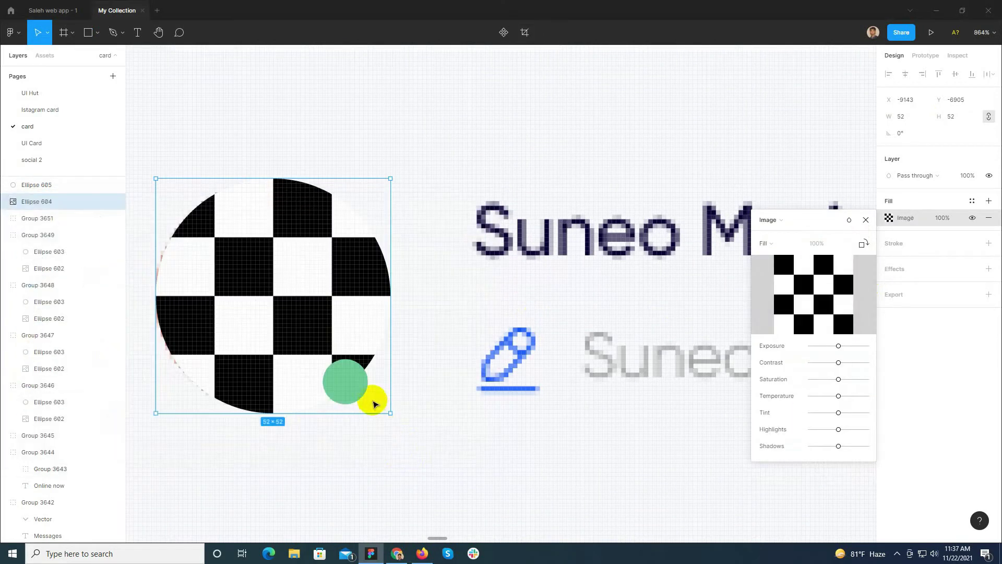
Set the avatar's image fill to Crop, then enlarge and reposition the photo so the man's face fills the circle.
left_click(768, 243)
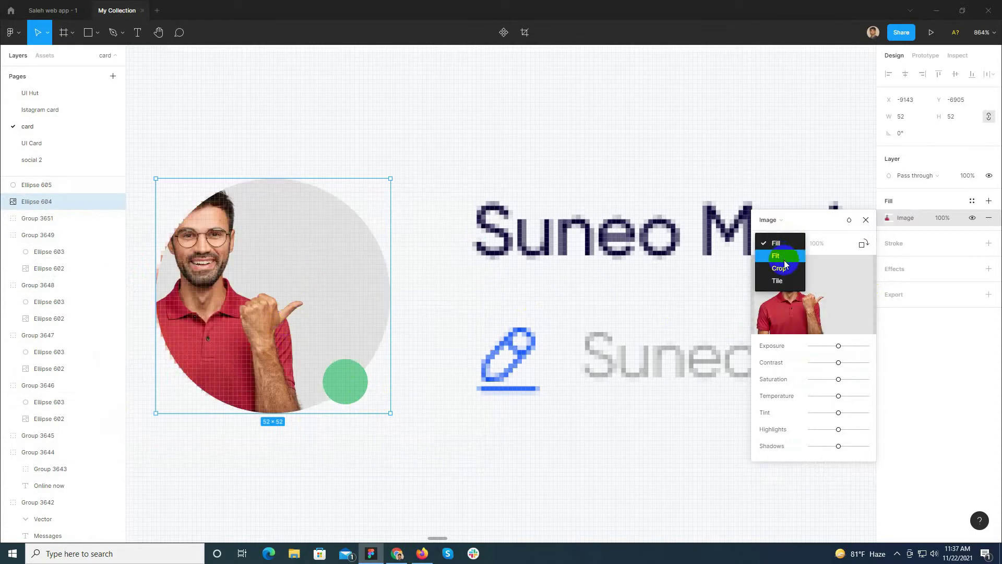
left_click(778, 263)
left_click_drag(448, 366, 790, 366)
left_click_drag(471, 203, 451, 309)
scroll(419, 197, "down", 3)
left_click_drag(365, 450, 440, 327)
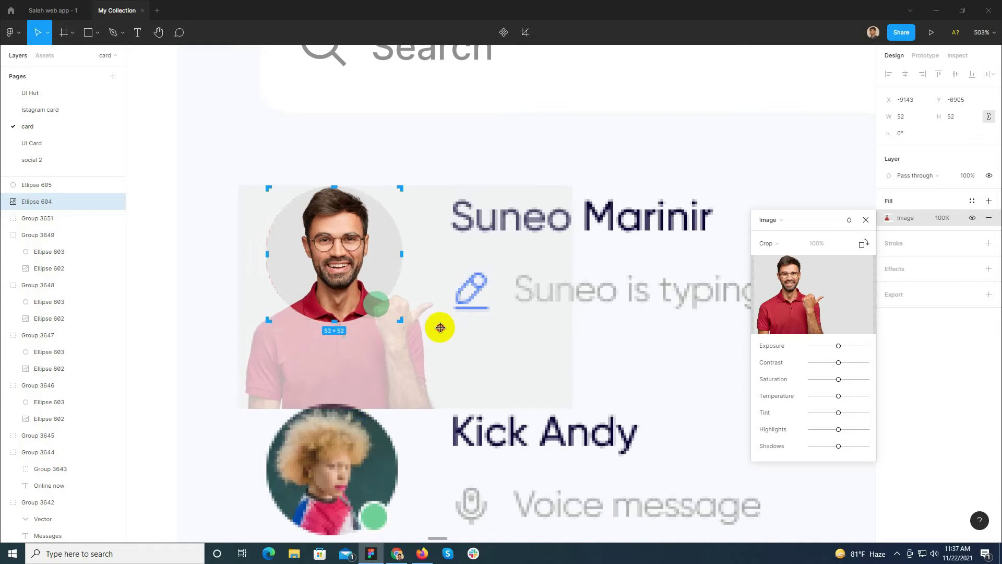
left_click_drag(400, 405, 403, 433)
left_click_drag(424, 359, 430, 359)
left_click(391, 152)
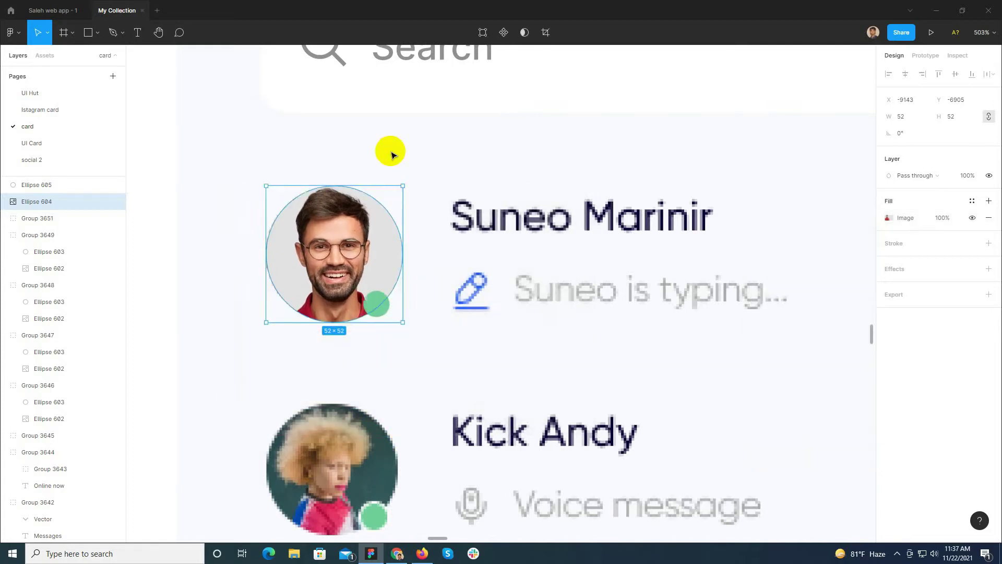
Add the first contact's name as text over the reference name beside the avatar, with font size 16.
scroll(388, 149, "down", 3)
scroll(496, 179, "up", 5)
key("t")
left_click(357, 146)
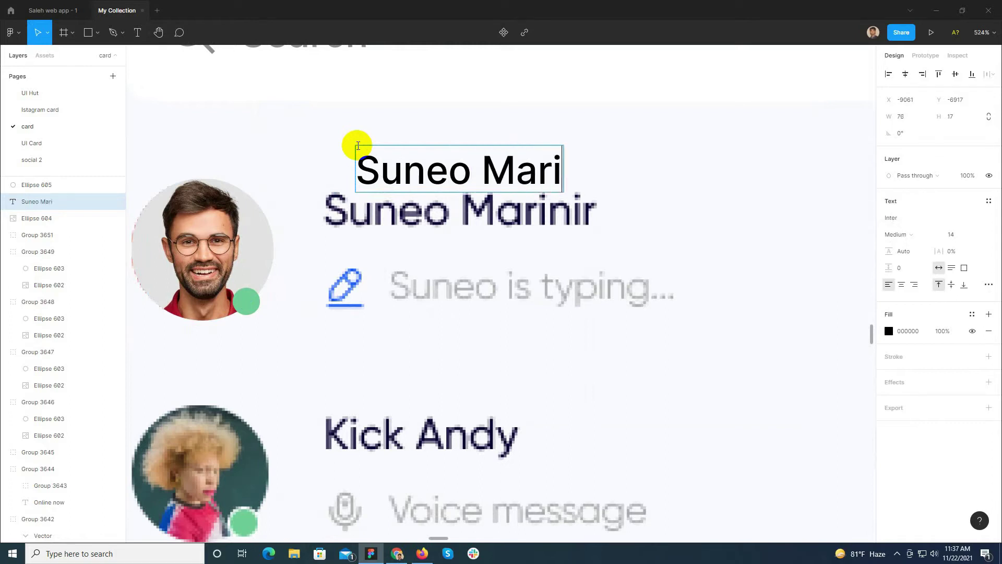
left_click_drag(528, 170, 497, 205)
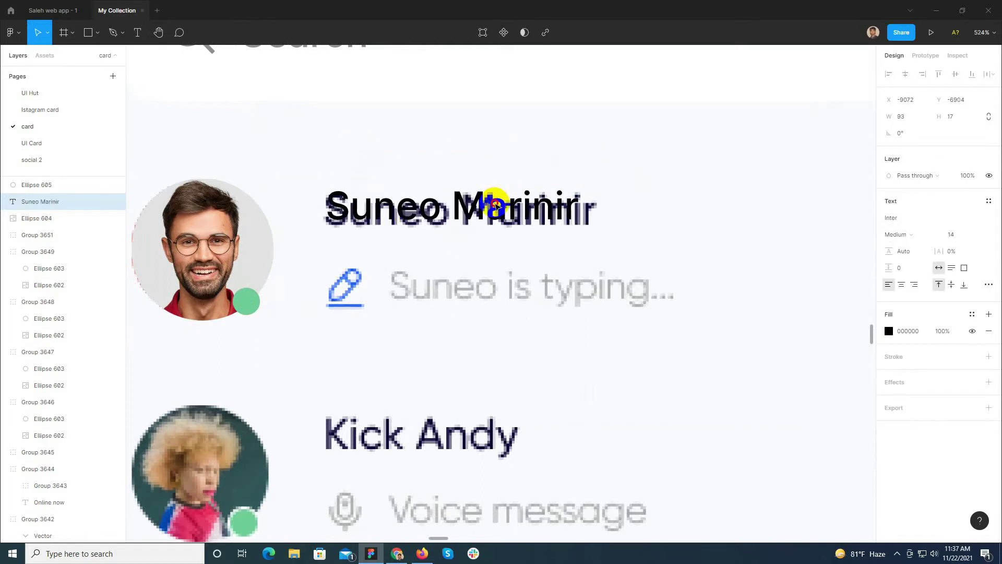
type("16")
key("Return")
Nudge the name text to X -9074, Y -6903 and fill it with the reference's dark navy (080133).
scroll(371, 246, "up", 5)
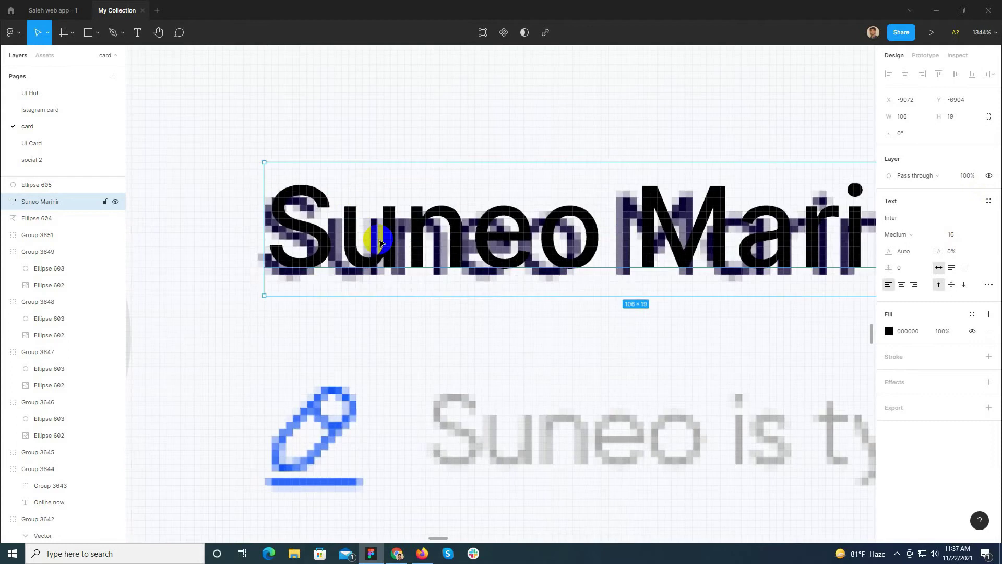
key("i")
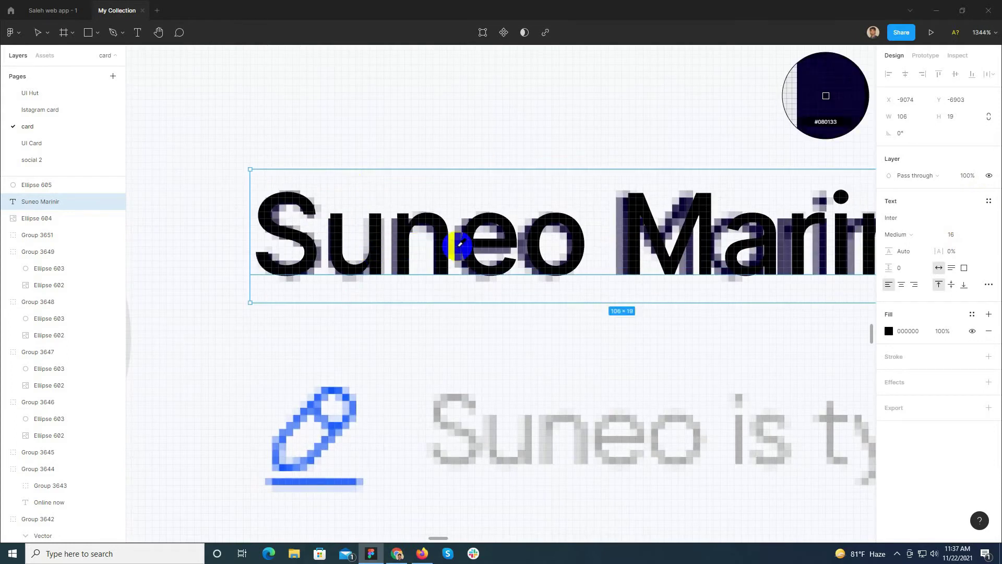
left_click(464, 247)
Duplicate the name text below, change the copy to the contact's "is typing..." status and set its font size to 13.
scroll(339, 241, "down", 5)
scroll(387, 253, "up", 1)
scroll(349, 240, "down", 3)
scroll(351, 242, "up", 2)
left_click_drag(331, 229, 654, 342)
double_click(372, 343)
type("is typing...")
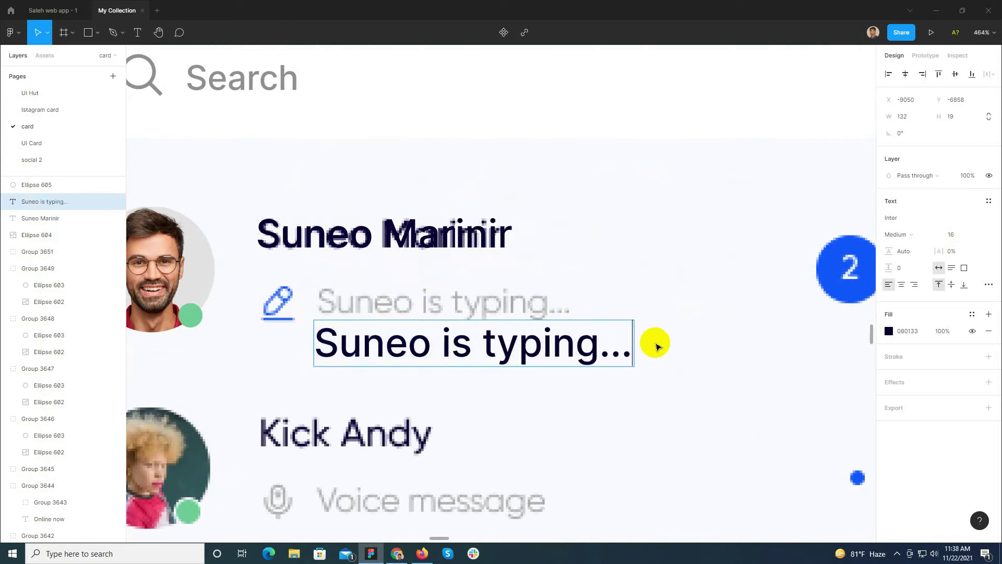
left_click(963, 235)
left_click(979, 305)
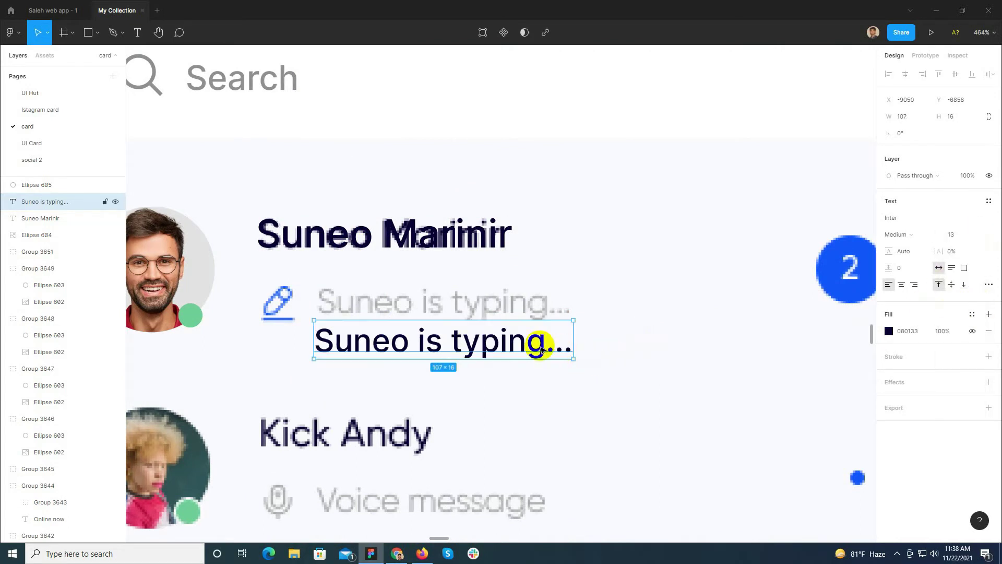
Place the typing status over the reference line at X -9049, Y -6874, re-entering 13 as its font size.
scroll(358, 317, "up", 4)
left_click(978, 234)
left_click(966, 222)
left_click_drag(522, 375, 530, 286)
left_click(963, 239)
type("13")
key("Return")
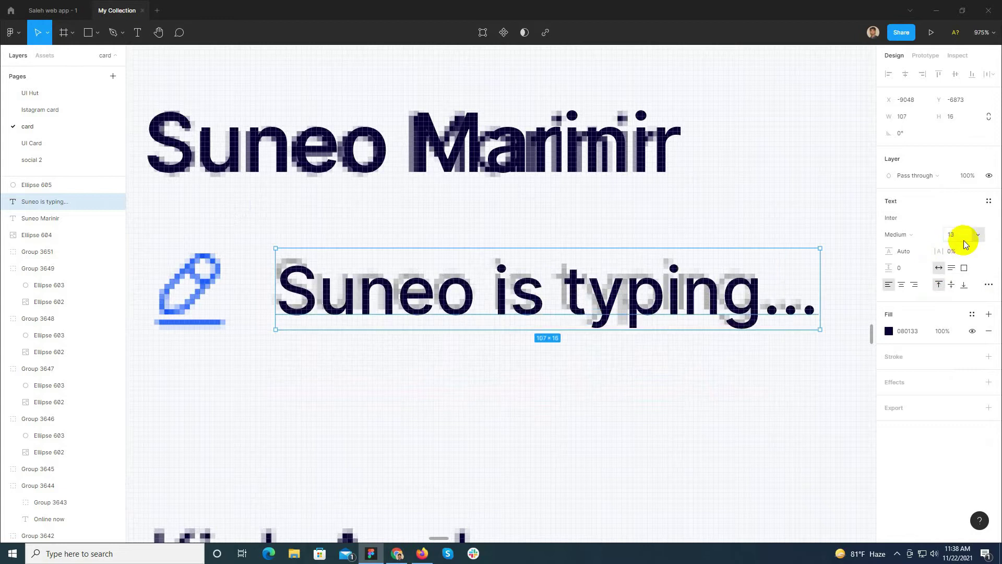
key("Up")
key("Left")
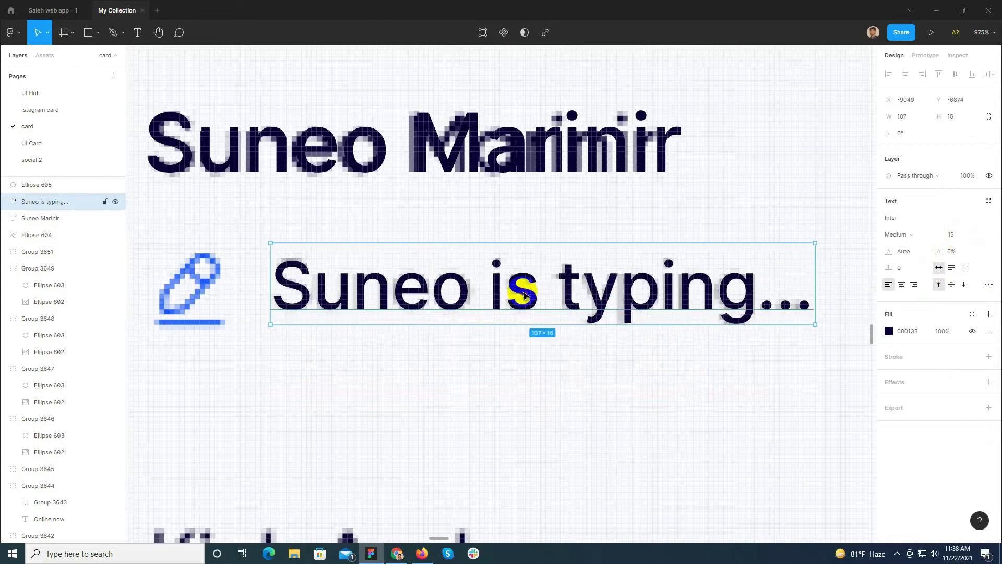
Shift the typing status off the reference text, fill it with the sampled grey (B4B4B4) and return it to the line.
key("Up")
key("Up")
key("i")
left_click(498, 305)
key("Down")
key("Down")
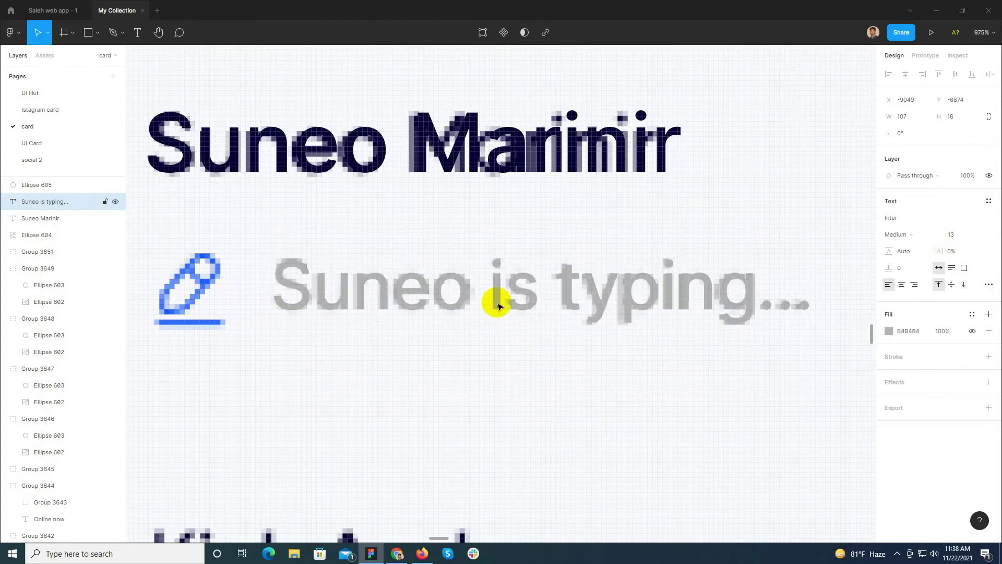
Switch to UIHUT in the browser, search its icons for "edit" and browse the results for an underlined pencil.
scroll(481, 308, "down", 3)
left_click(397, 554)
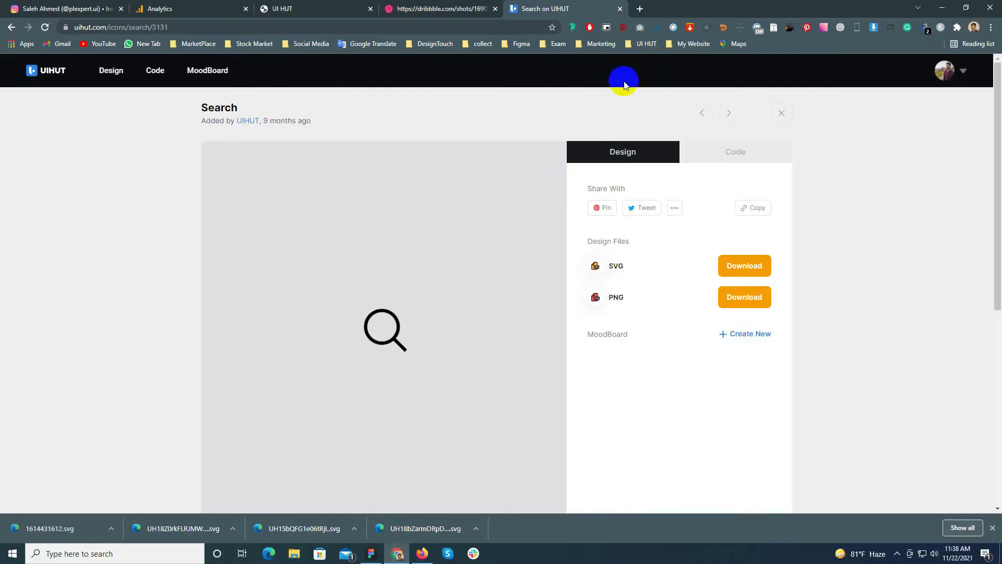
left_click(778, 114)
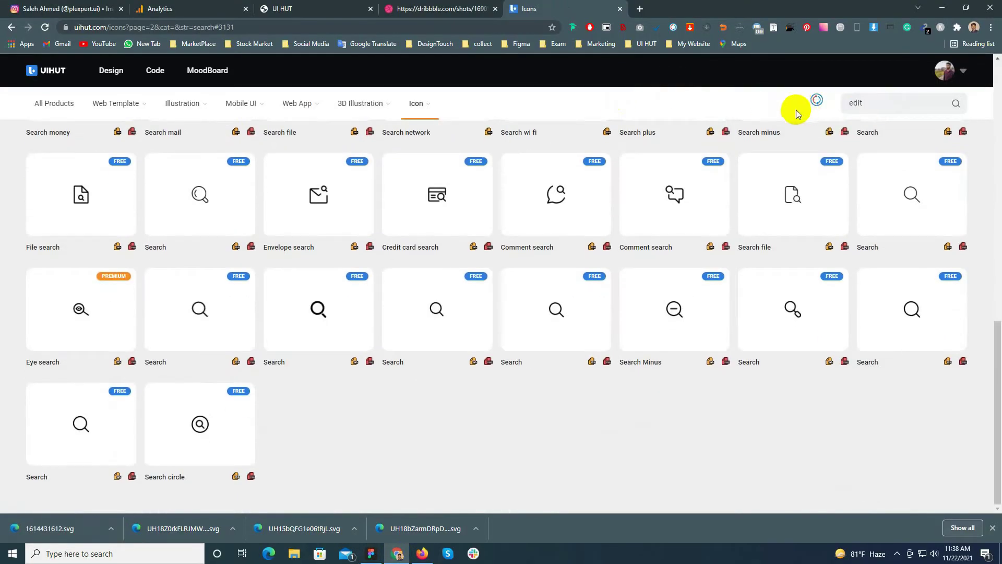
scroll(474, 192, "down", 3)
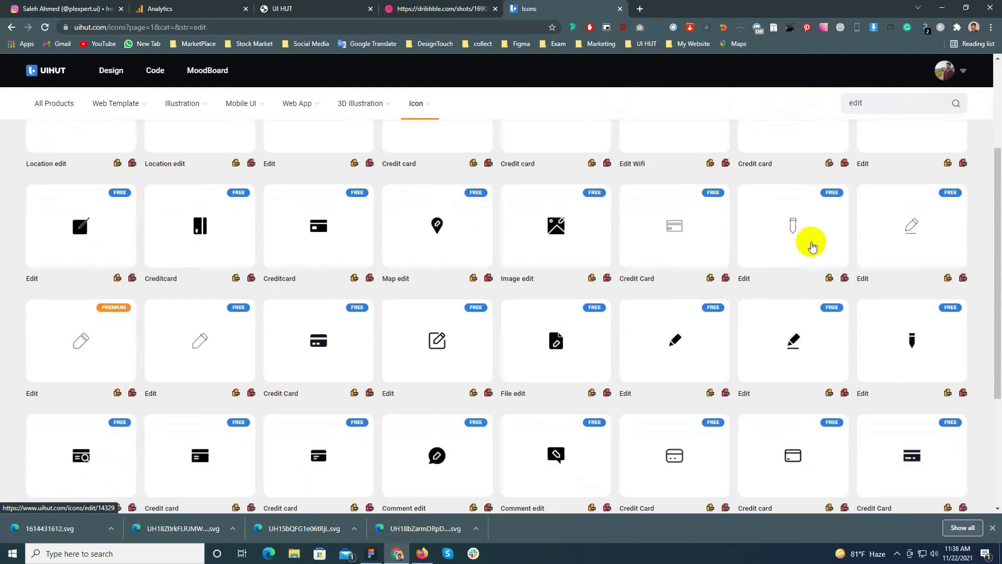
scroll(684, 334, "down", 5)
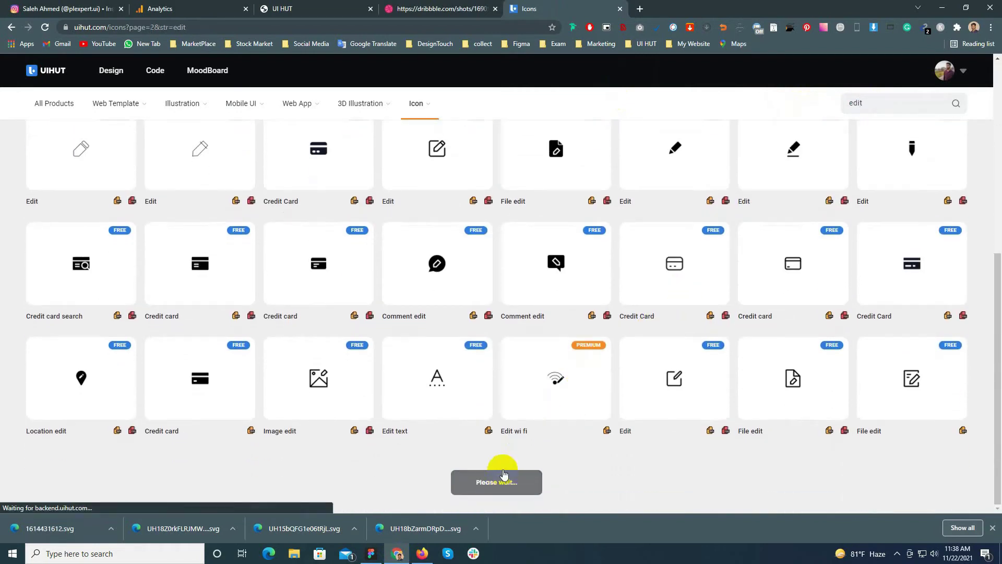
scroll(504, 449, "down", 5)
scroll(503, 428, "down", 4)
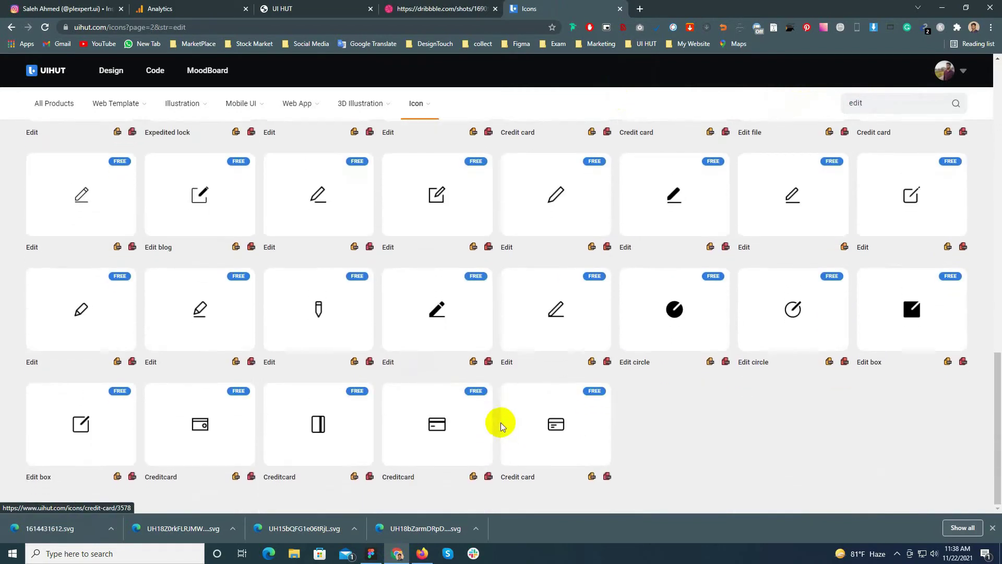
Download the underlined pencil icon as SVG, place it below the typing status in Figma and scale it to 26 × 26.
left_click(94, 200)
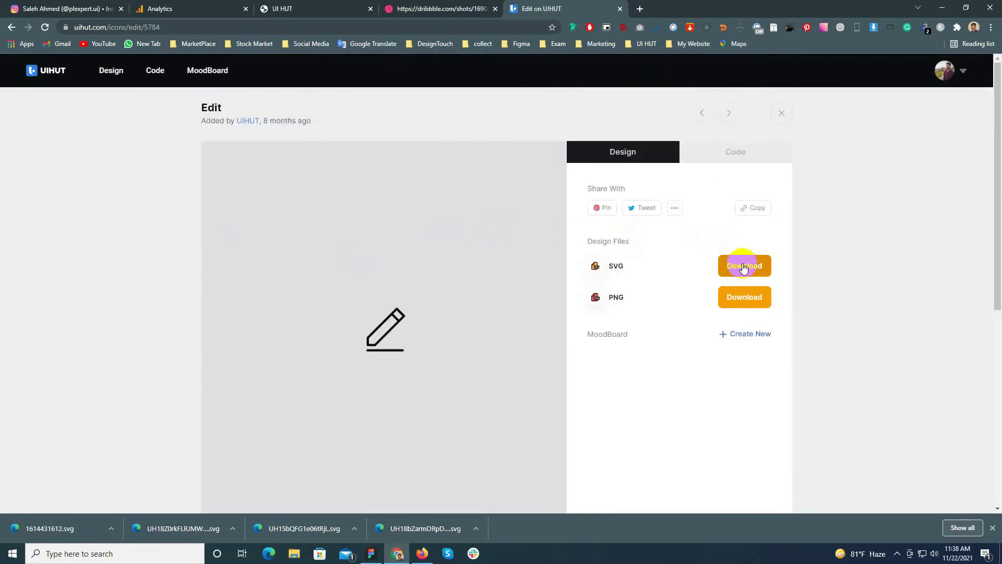
mouse_move(52, 529)
left_mouse_down()
mouse_move(291, 465)
mouse_move(378, 551)
mouse_move(405, 348)
left_mouse_up()
left_click_drag(473, 274, 410, 337)
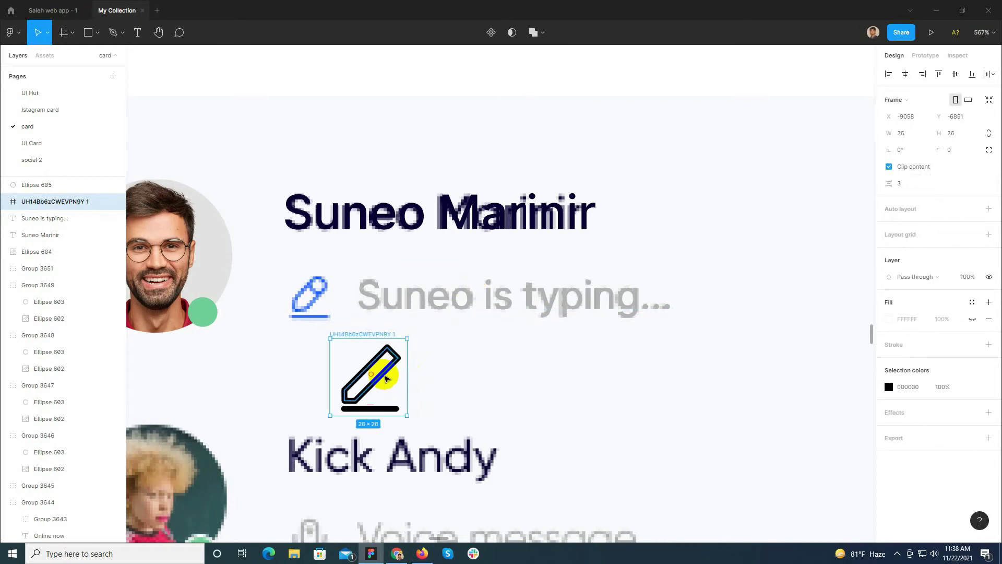
Take the pencil and its underline out of the imported icon frame and delete the empty frame.
left_click(385, 378)
left_click(365, 409, "shift")
left_click_drag(360, 389, 239, 354)
left_click(360, 335)
key("Delete")
Move the pencil and its underline over the reference's blue edit icon beside the typing status.
scroll(305, 324, "up", 5)
left_click(246, 312)
left_click_drag(184, 385, 326, 266)
scroll(367, 179, "up", 5)
scroll(438, 261, "down", 2)
mouse_move(434, 263)
left_mouse_down()
mouse_move(387, 267)
mouse_move(406, 268)
left_mouse_up()
key("Down")
Raise the pencil outline slightly above its underline and scale it down a little.
left_click(351, 314)
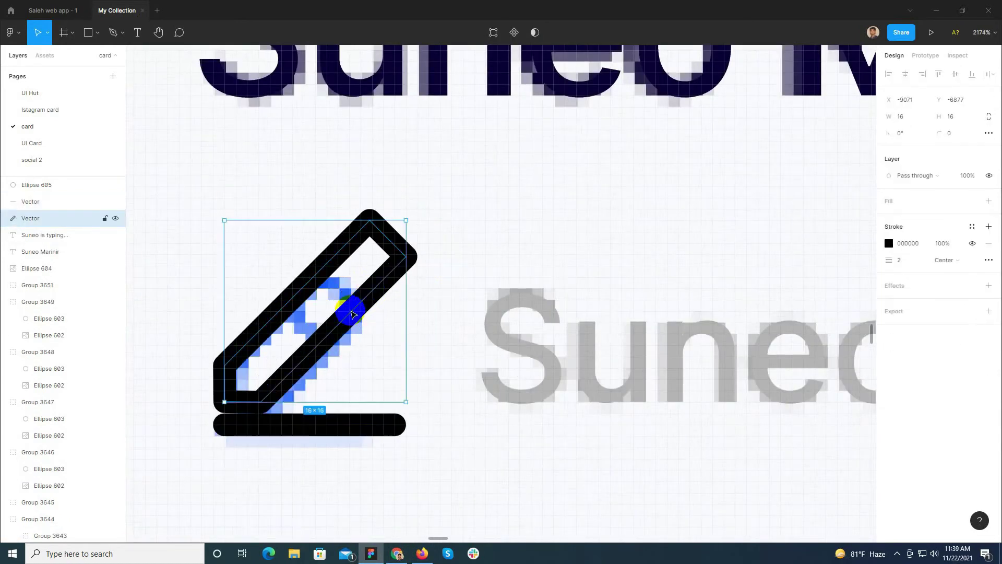
key("Up")
key("Up")
mouse_move(406, 198)
left_mouse_down()
mouse_move(374, 246)
mouse_move(400, 230)
mouse_move(385, 219)
left_mouse_up()
Group the pencil outline with its underline and recolour the strokes with the reference icon's blue (215FFF).
left_click(340, 421, "shift")
left_click(357, 265)
left_click(360, 419, "shift")
key("ctrl+g")
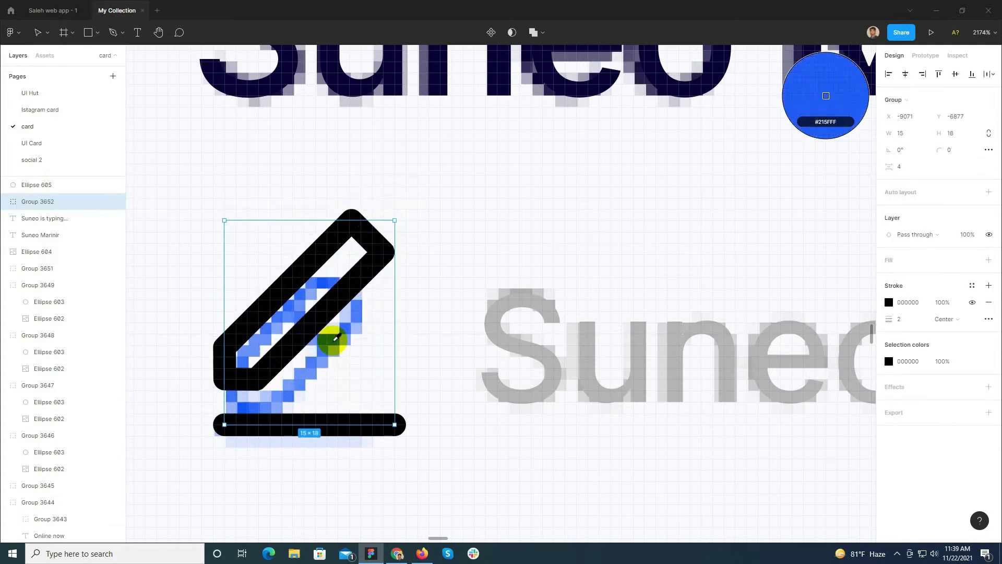
Move the pencil icon and typing status slightly closer to the contact's name and group all three.
scroll(366, 334, "down", 5)
left_click(331, 252, "shift")
left_click(424, 345)
left_click(319, 329)
left_click(386, 335, "shift")
scroll(431, 290, "down", 2)
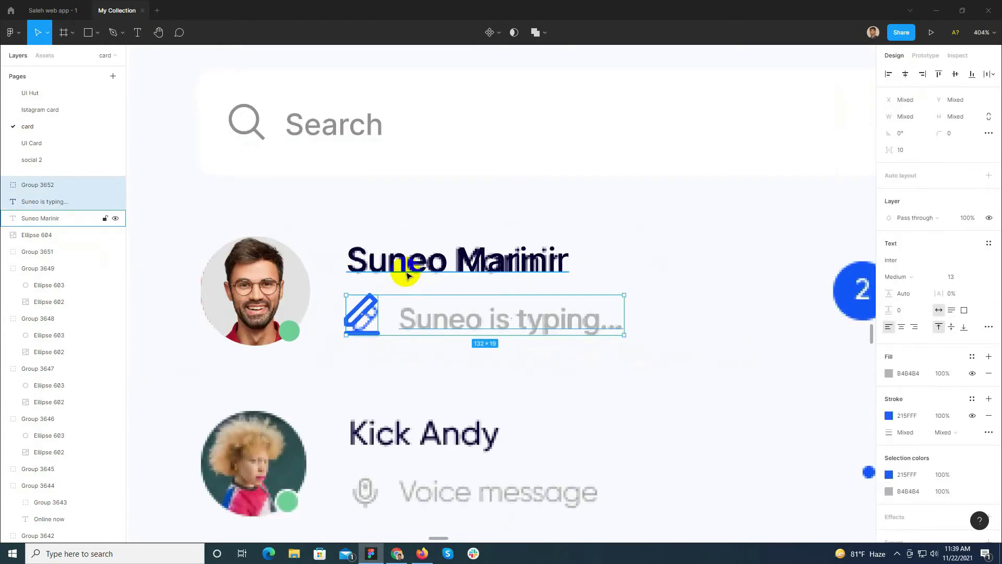
key("alt")
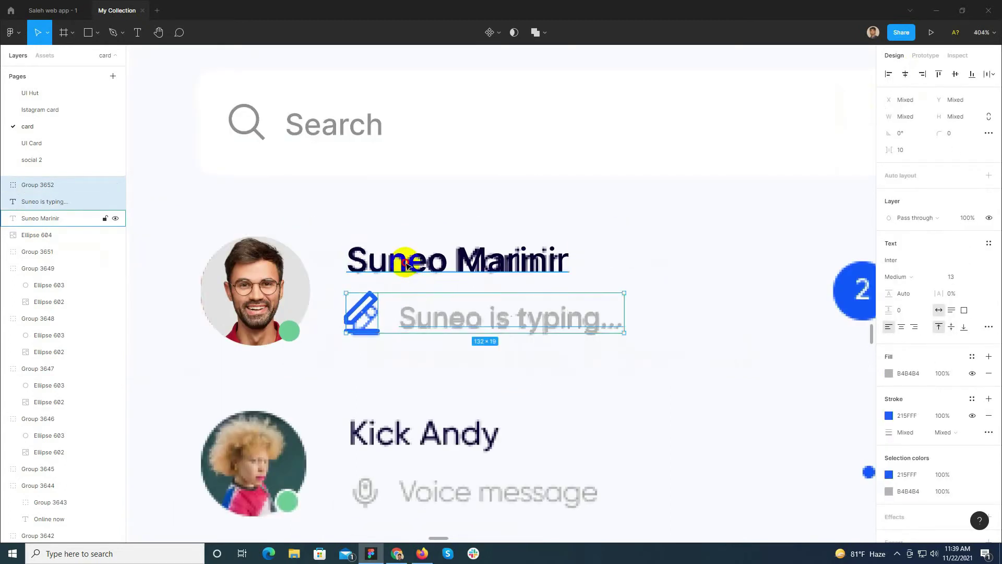
left_click(407, 264, "shift")
key("ctrl+g")
Align the name and status group with the avatar's vertical centre and nudge the group slightly to the right.
left_click(957, 74)
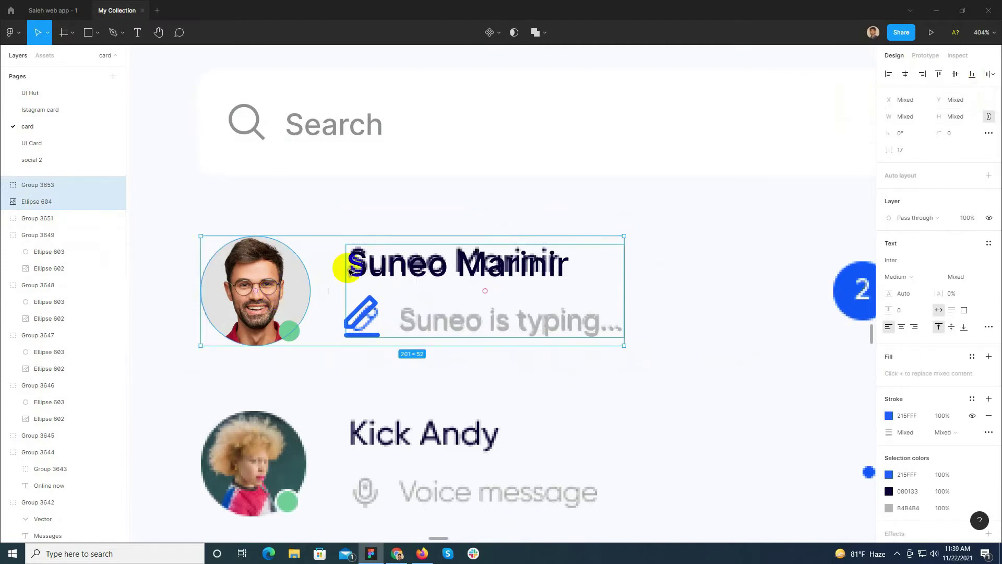
key("Right")
key("Right")
key("Left")
Draw a 30 × 30 circle beside the reference's unread badge and fill it with the badge's blue (1355FF).
scroll(385, 273, "down", 5)
scroll(447, 390, "up", 8)
mouse_move(483, 361)
left_mouse_down()
mouse_move(530, 418)
mouse_move(398, 389)
left_mouse_up()
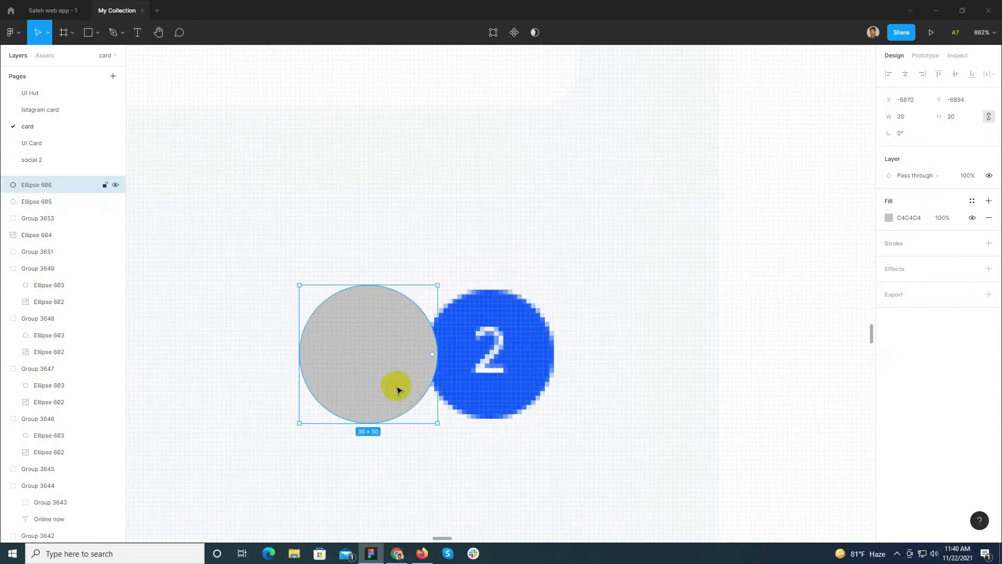
key("i")
left_click(529, 350)
Add the unread count "2" as text and fill it with the white sampled from the reference badge.
left_click(602, 334)
type("2i")
left_click(487, 369)
left_click_drag(617, 376, 506, 351)
key("ctrl+z")
Group the "2" with the blue circle and move the badge over the reference's unread badge.
left_click(424, 373, "shift")
key("ctrl+g")
left_click_drag(380, 356, 501, 355)
Group the badge, name block, avatar and status dot as one conversation row and duplicate it beside the second conversation.
scroll(574, 292, "down", 5)
left_click(355, 289, "shift")
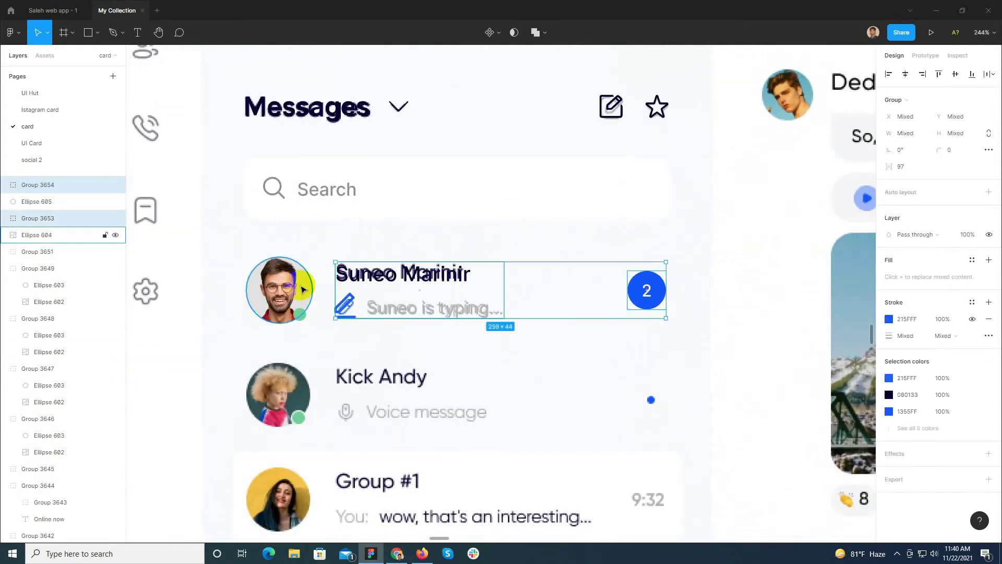
left_click(298, 312, "shift")
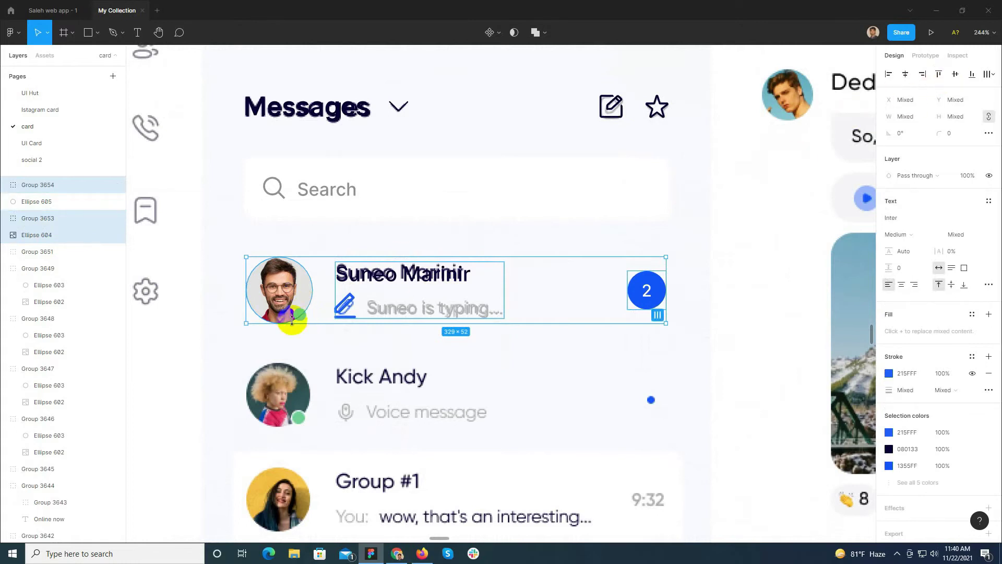
key("ctrl+g")
scroll(392, 257, "down", 1)
left_click_drag(381, 224, 633, 329)
Change the duplicated row's name to the second contact's name and its status text to "Voice message".
scroll(423, 343, "down", 3, "ctrl")
double_click(522, 332)
type("K")
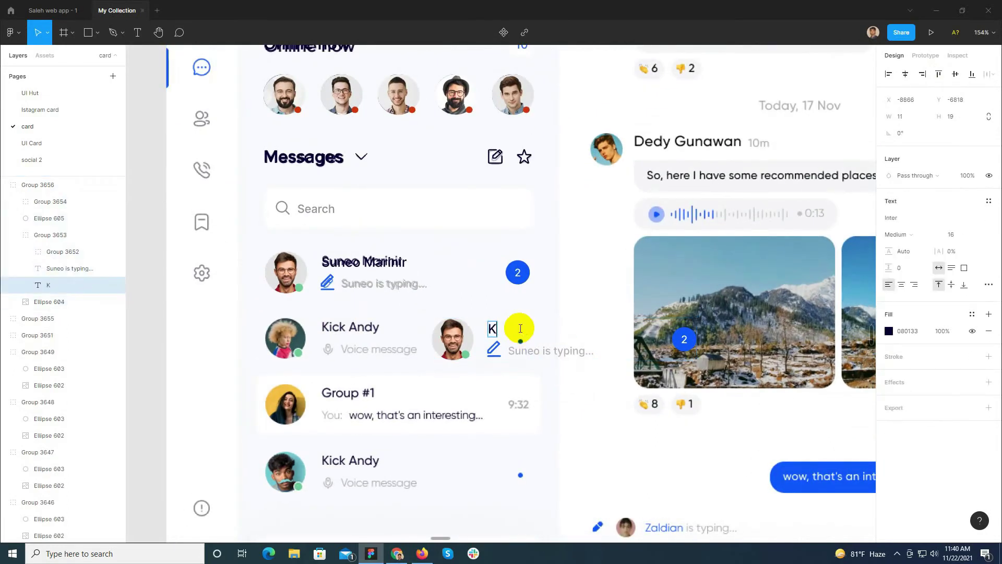
double_click(531, 350)
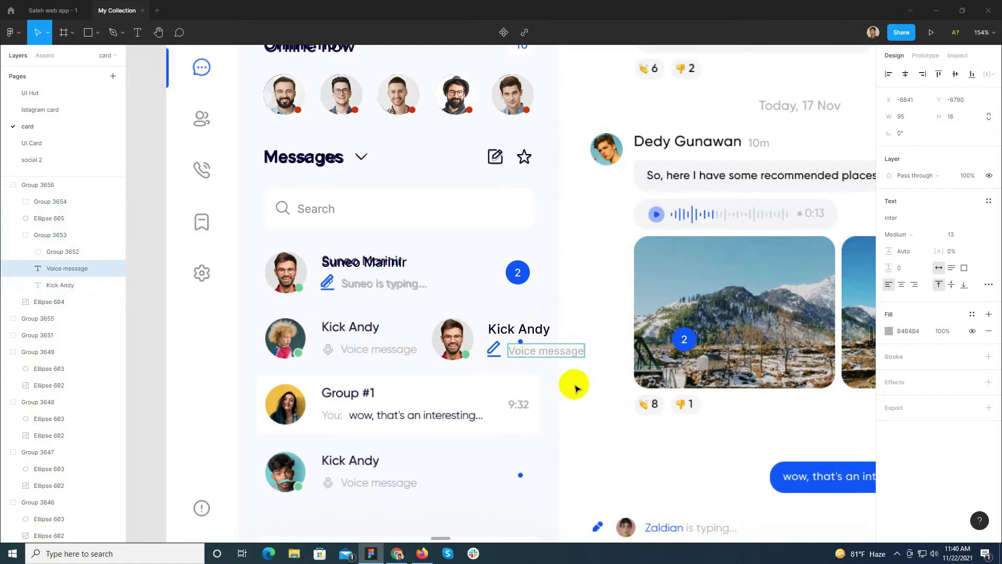
Replace the duplicated row's avatar photo with the portrait-smiling-young-man-eyewear image.
left_click(452, 339)
left_click(889, 217)
left_click(813, 294)
left_click_drag(356, 261, 355, 383)
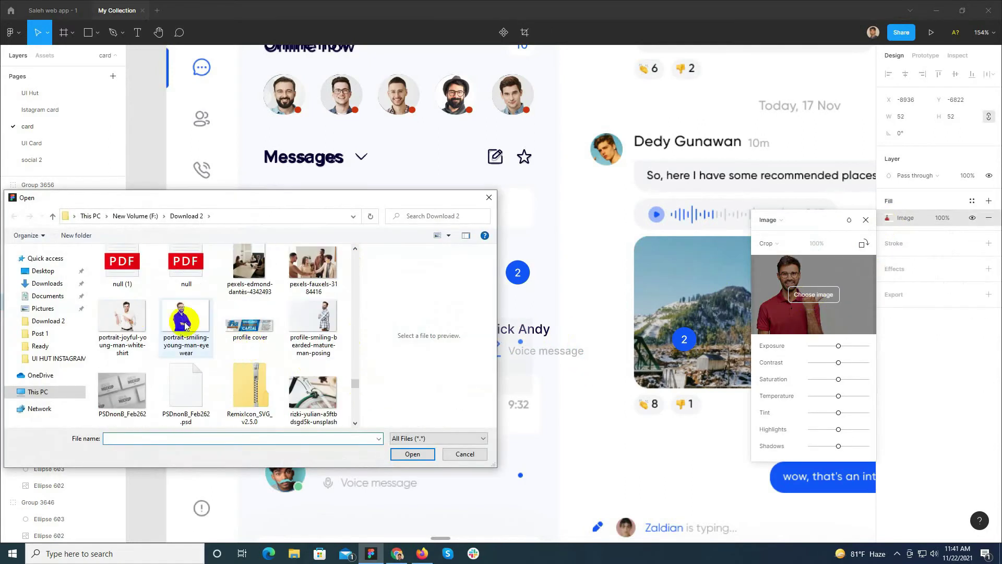
double_click(185, 322)
Resize and reposition the cropped photo so the man's face fills the duplicated row's avatar circle.
scroll(451, 336, "up", 5)
left_click_drag(452, 412, 456, 537)
scroll(392, 208, "down", 3)
left_click_drag(452, 440, 453, 421)
left_click_drag(457, 368, 457, 361)
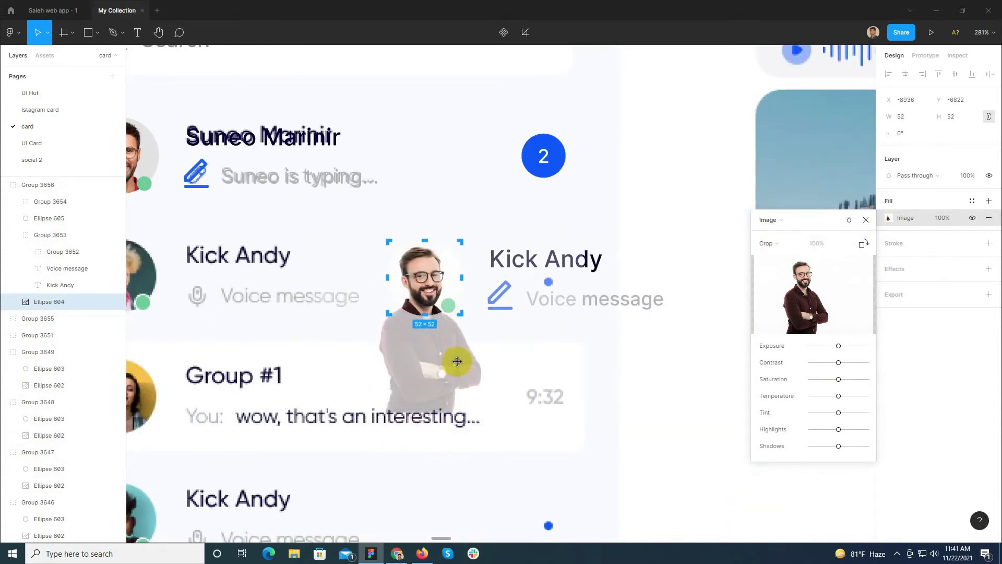
left_click(503, 313)
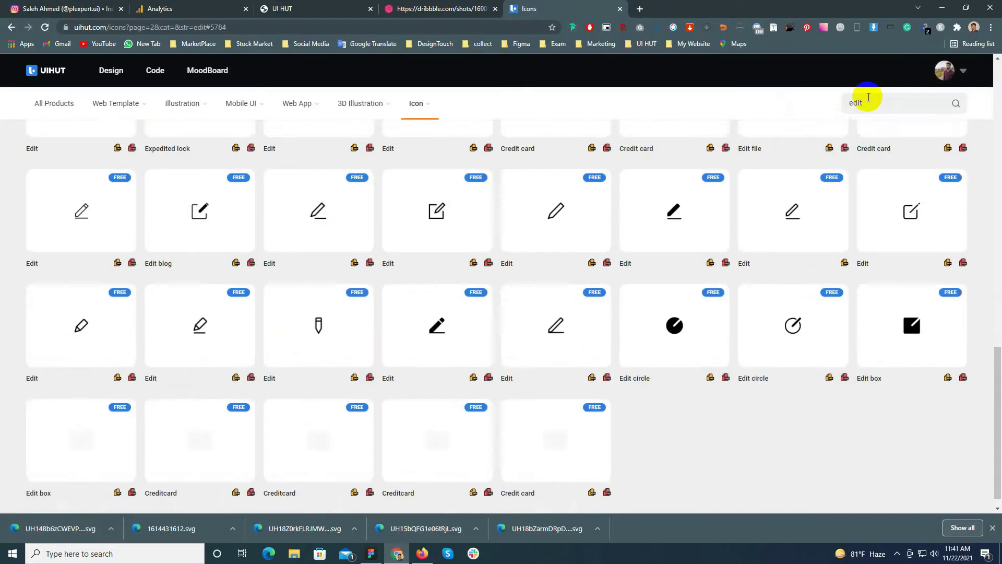
Search the icon library for "micro", download the Microphone SVG and place it in Figma below the duplicated row's avatar.
type("mi")
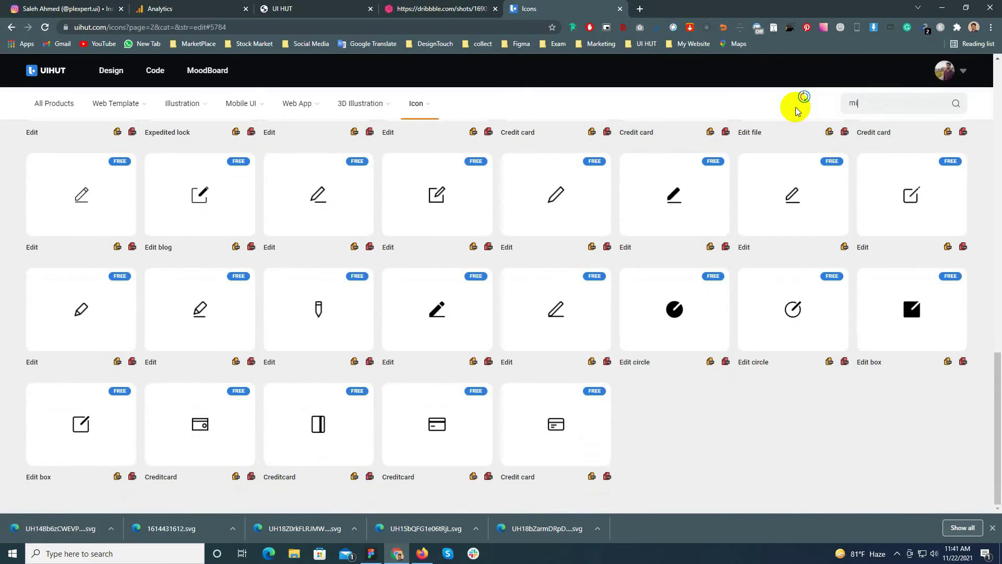
type("cro")
key("Return")
left_click(751, 266)
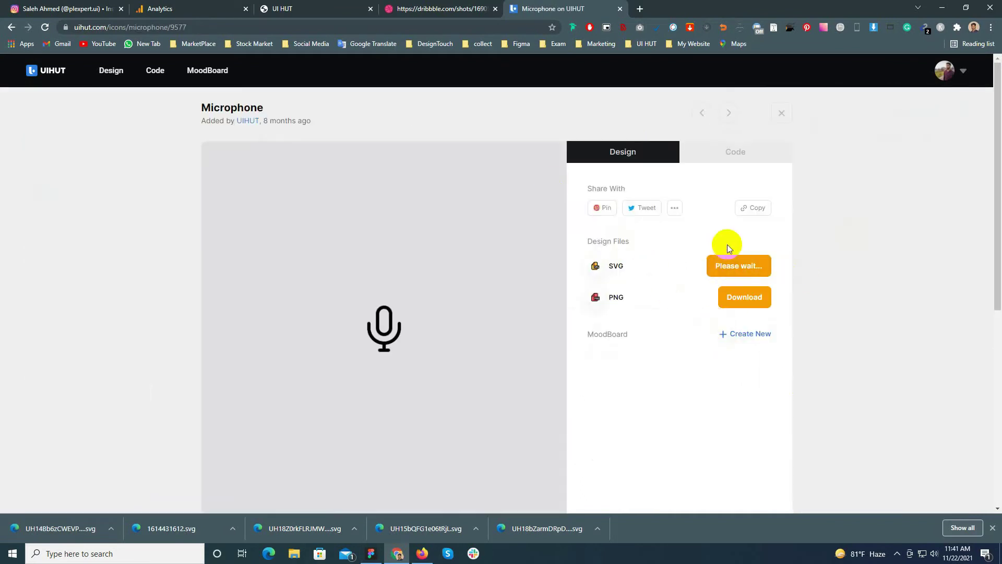
left_click_drag(57, 528, 457, 352)
Group the microphone icon's vectors and remove the imported frame around them.
left_click_drag(432, 320, 456, 370)
left_click(457, 369, "shift")
scroll(457, 366, "up", 5, "ctrl")
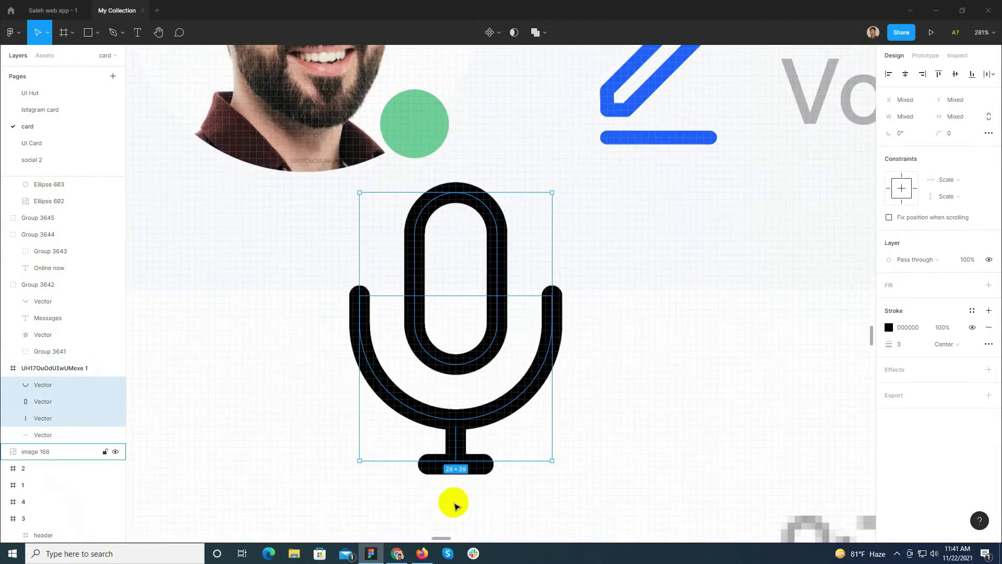
key("ctrl+g")
scroll(451, 305, "down", 5, "ctrl")
left_click_drag(489, 315, 473, 336)
key("Delete")
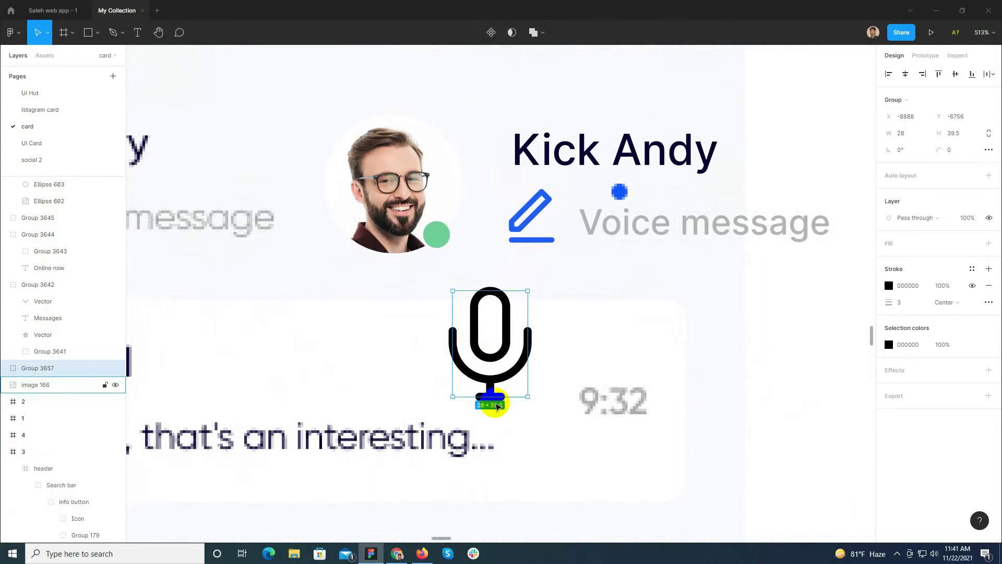
Move the microphone icon into the duplicated row's name block and scale it to about 13 × 18.5 over the pencil icon.
key("ctrl+x")
left_click(558, 230)
key("ctrl+v")
scroll(550, 173, "up", 2, "ctrl")
left_click_drag(443, 100, 442, 188, "shift")
left_click(524, 230)
left_click_drag(451, 246, 518, 251)
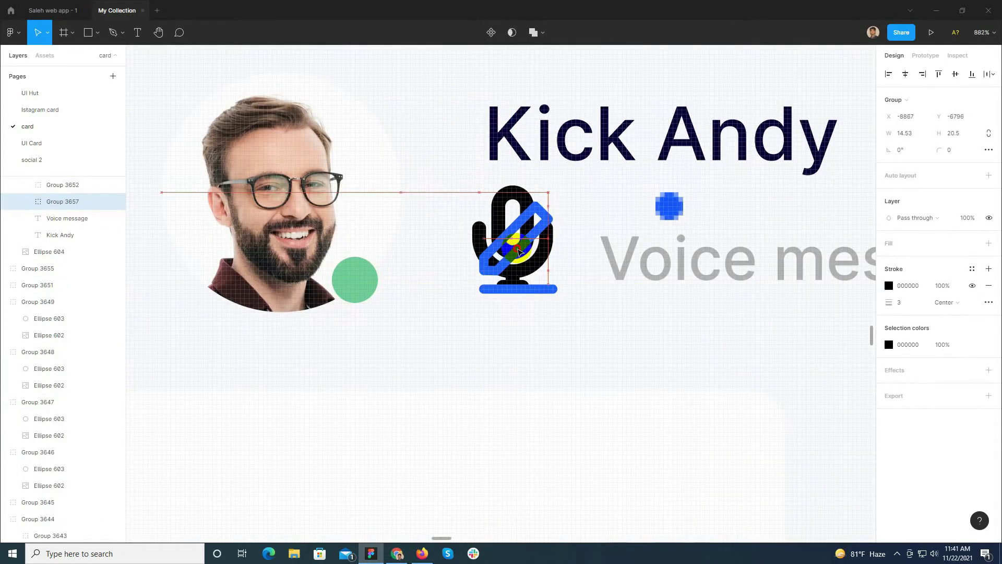
scroll(549, 224, "up", 5)
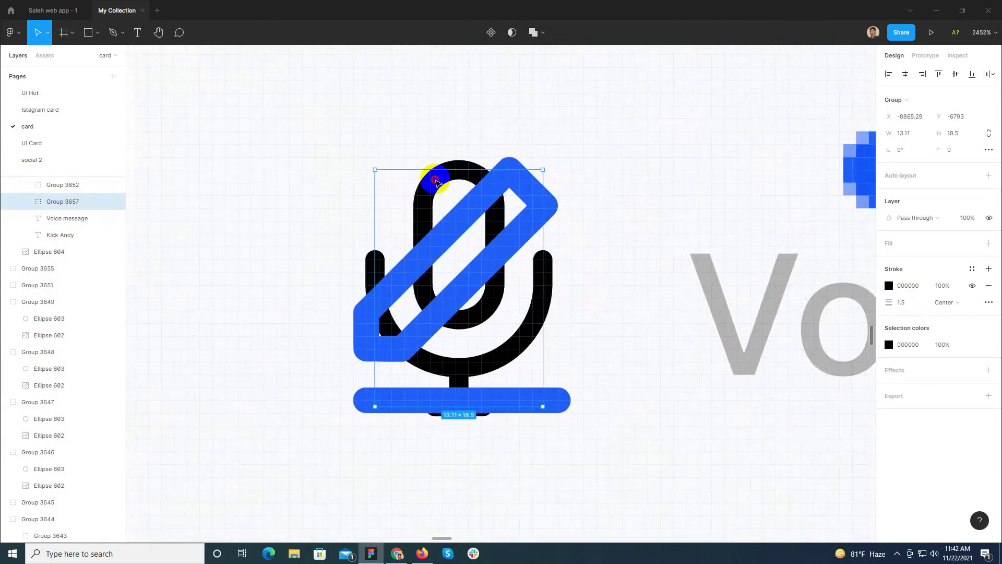
Delete the pencil icon from the duplicated row, leaving the microphone in its place before "Voice message".
left_click(425, 250)
key("Delete")
left_click(767, 322)
left_click(545, 287)
scroll(621, 285, "down", 8, "ctrl")
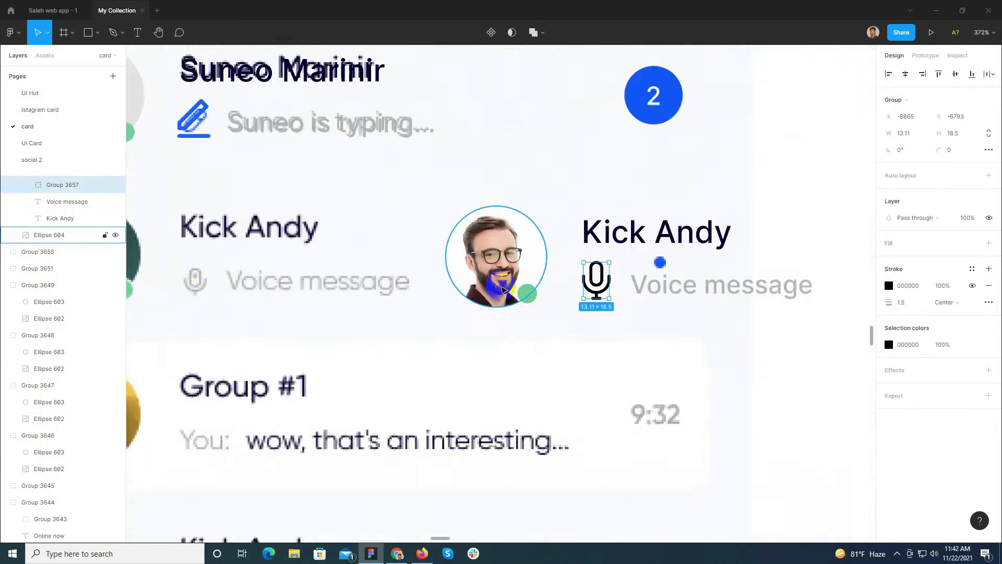
Recolour the microphone icon's stroke to the grey B4B4B4 sampled from the "Voice message" text.
scroll(177, 289, "up", 6, "ctrl")
key("i")
scroll(245, 238, "down", 5, "ctrl")
scroll(660, 222, "up", 5, "ctrl")
left_click(606, 313)
scroll(607, 334, "down", 6, "ctrl")
scroll(349, 246, "up", 4, "ctrl")
Move the duplicated voice message row over the second conversation, left-aligned with and evenly spaced below the first row.
left_click(388, 251)
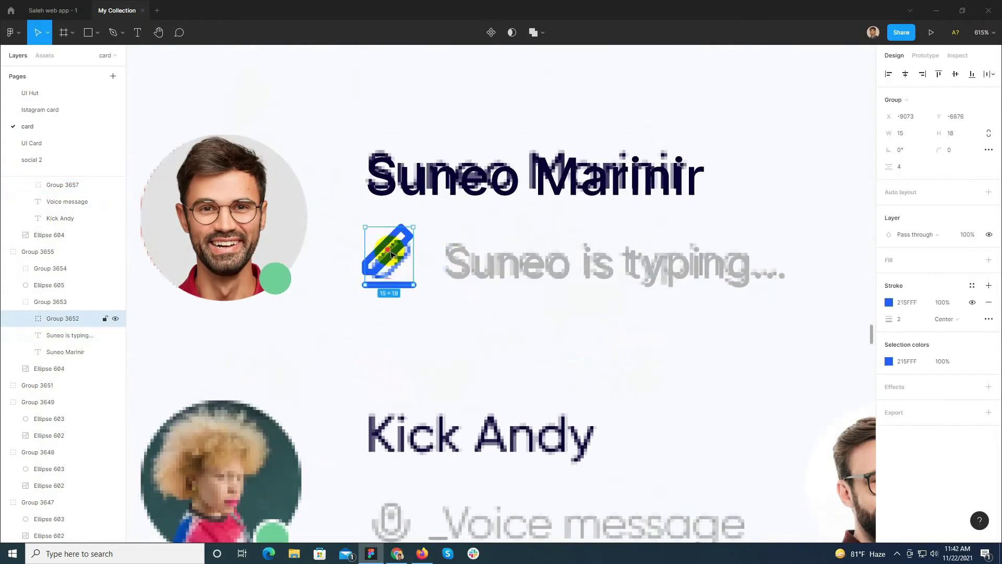
scroll(604, 260, "up", 3)
scroll(575, 359, "down", 5)
left_click(723, 336)
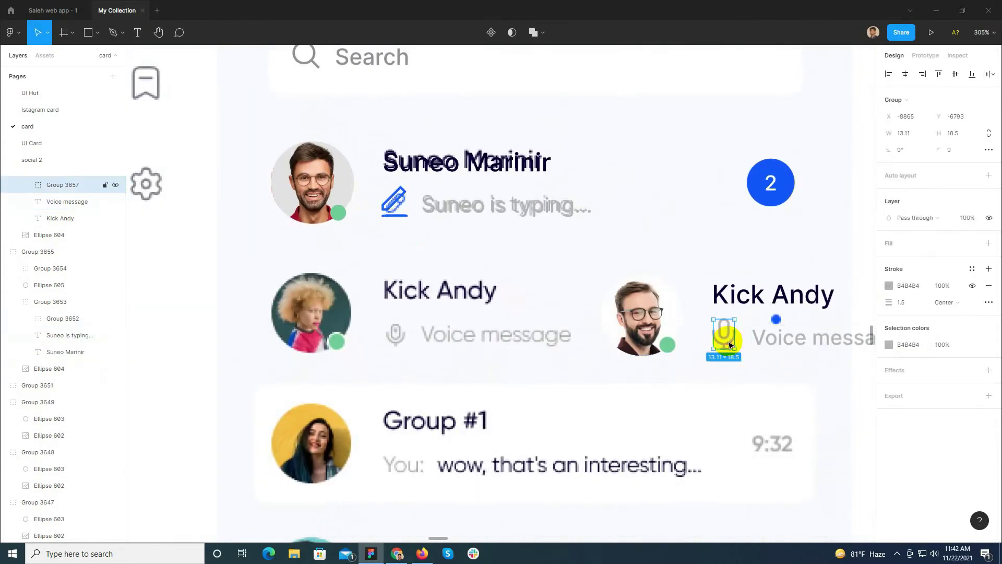
scroll(764, 338, "up", 3)
scroll(763, 338, "down", 5)
left_click_drag(455, 301, 305, 303)
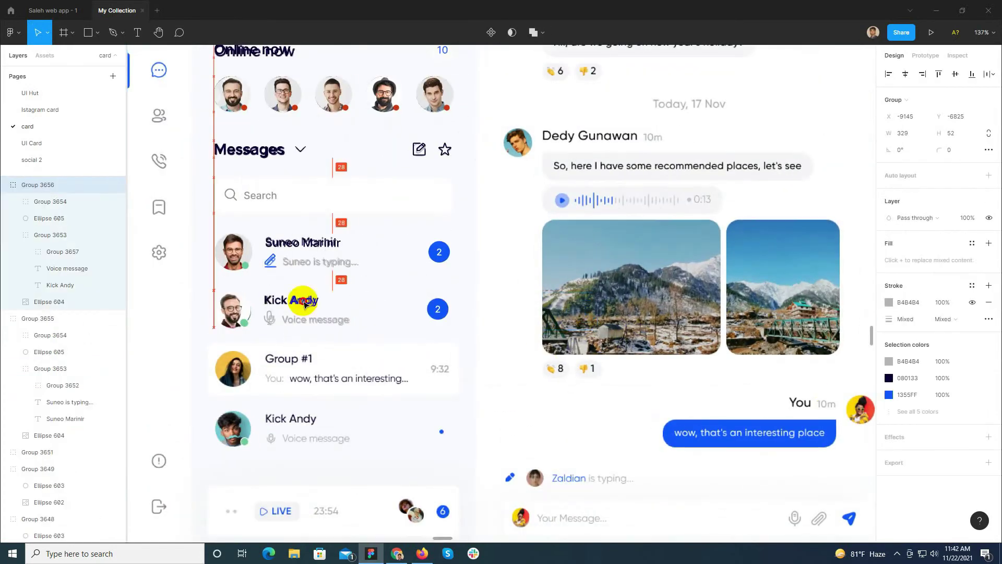
Delete the number from the second row's badge and shrink its blue circle to an 8 × 8 dot.
scroll(436, 312, "up", 5, "ctrl")
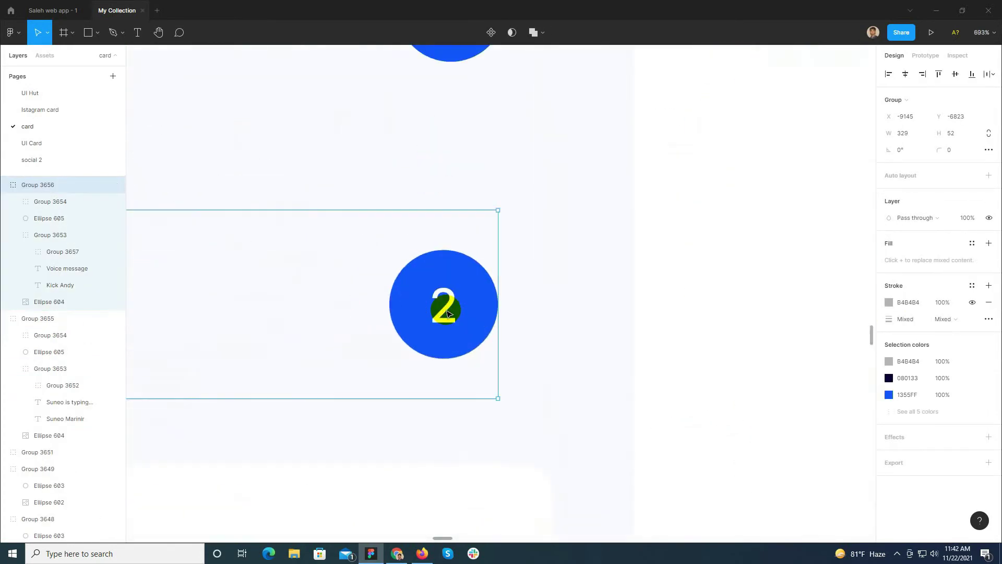
left_click(445, 306, "ctrl")
key("Delete")
left_click(460, 308, "ctrl")
left_click_drag(492, 311, 459, 316, "alt")
scroll(457, 314, "down", 5)
Reposition the second row's blue dot over the reference dot at the row's far end.
left_click(407, 317, "shift")
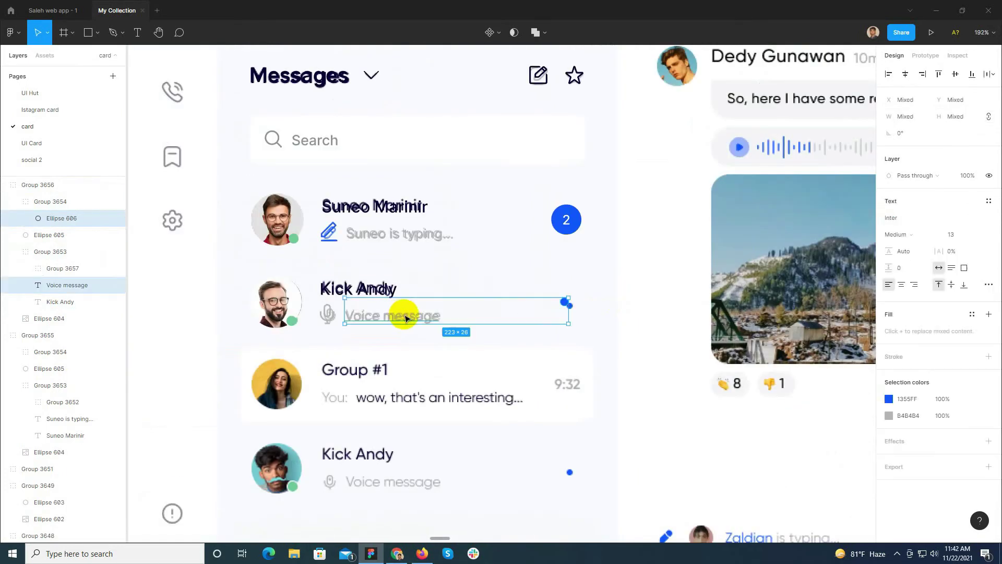
scroll(568, 305, "up", 7, "ctrl")
left_click(546, 341)
left_click_drag(546, 340, 577, 339)
scroll(587, 305, "down", 9, "ctrl")
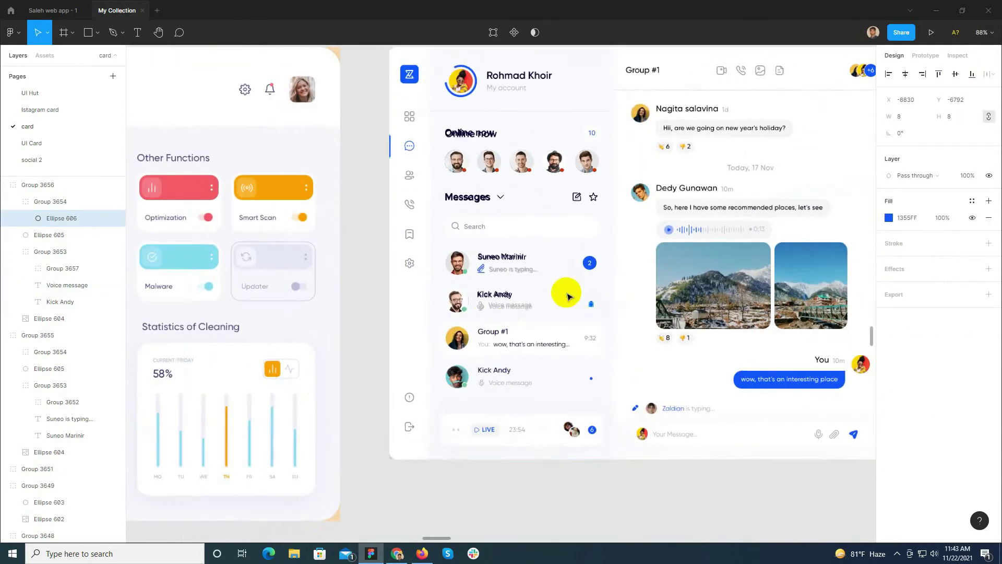
Duplicate the first conversation row below the fourth reference conversation.
left_click(568, 293)
scroll(500, 274, "up", 3, "ctrl")
scroll(452, 229, "down", 5)
scroll(475, 334, "up", 4)
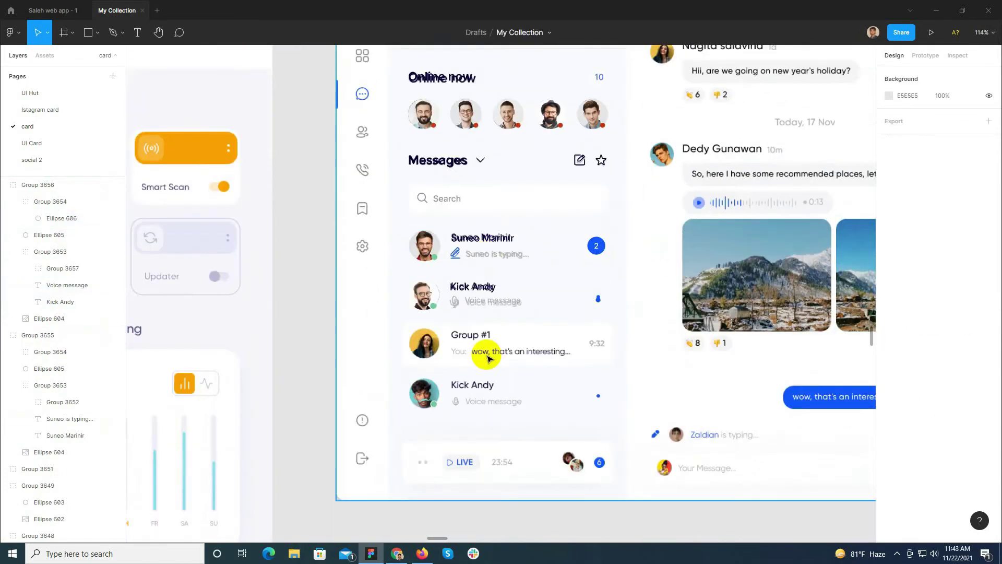
left_click(460, 256)
left_click_drag(468, 153, 468, 355, "alt")
Replace the new row's avatar photo with the close-up-confident-male-employee-white-collar-shirt image.
double_click(369, 354)
left_click(888, 217)
left_click(827, 288)
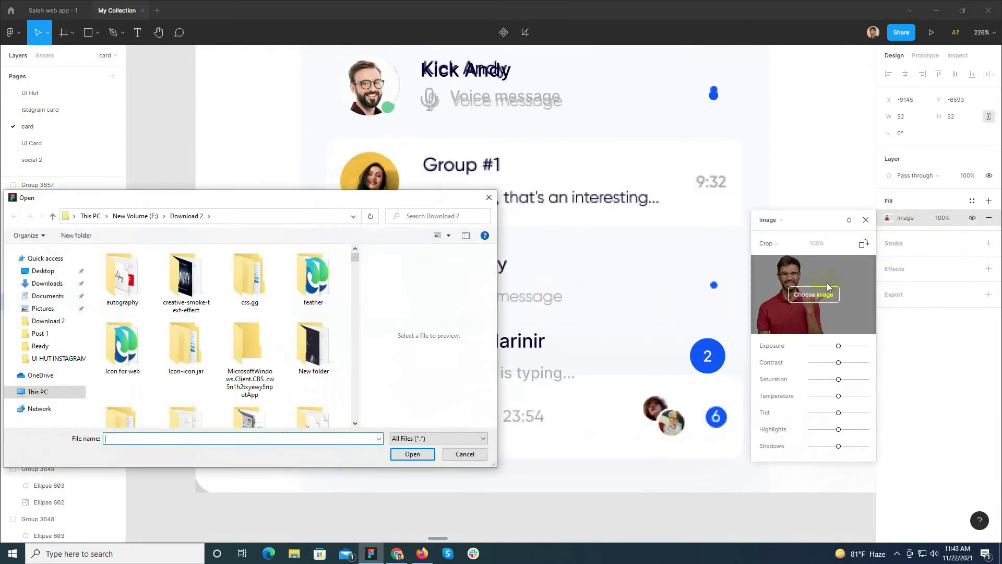
scroll(268, 304, "down", 5)
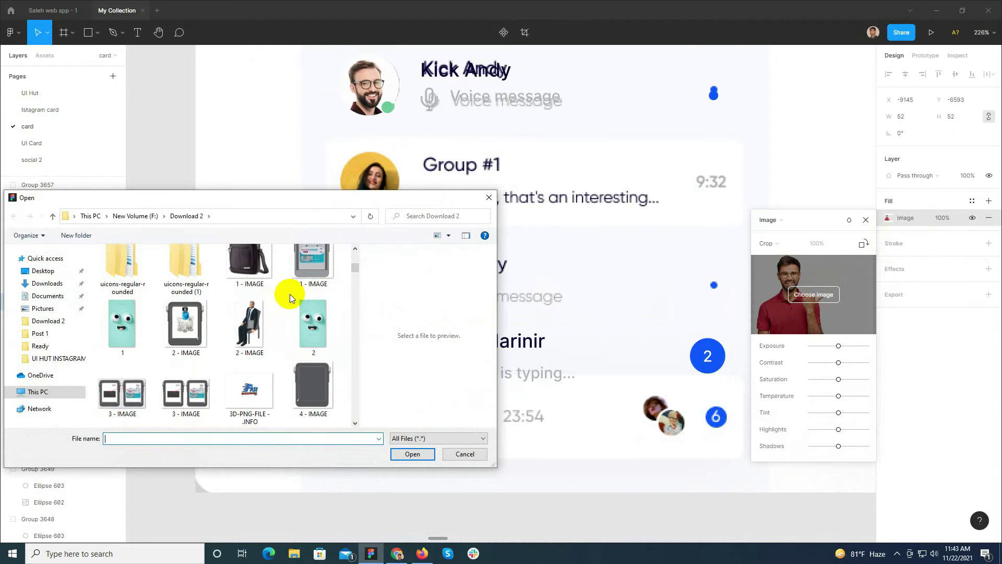
scroll(290, 293, "down", 10)
left_click(255, 292)
left_click(403, 452)
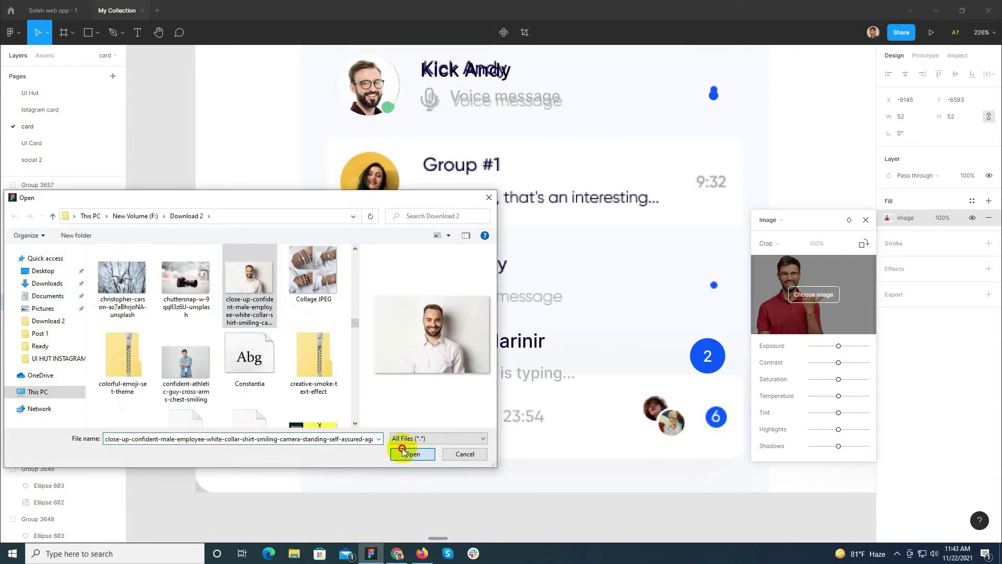
Set the photo fill to Crop and enlarge and reposition it so the man's face fills the avatar circle.
left_click(770, 243)
left_click(781, 253)
left_click(770, 243)
left_click(772, 231)
scroll(367, 351, "up", 5)
left_click_drag(493, 365, 681, 391)
left_click_drag(609, 277, 594, 375)
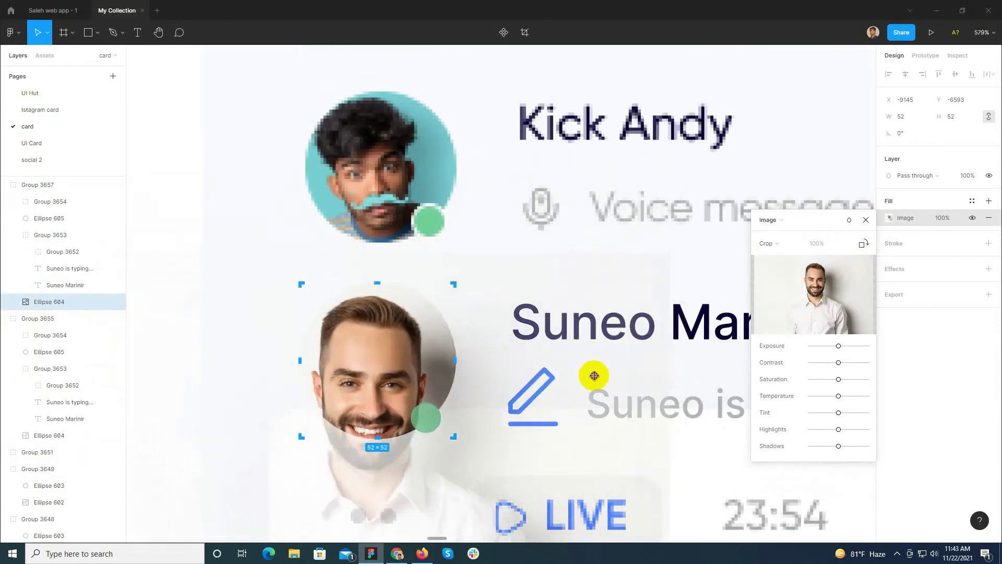
scroll(545, 245, "down", 5)
left_click_drag(494, 393, 493, 365)
left_click(519, 381)
Rename the row "Group #1", delete its pencil icon and set its message to "You: wow, that's an interesting...".
scroll(520, 315, "up", 1)
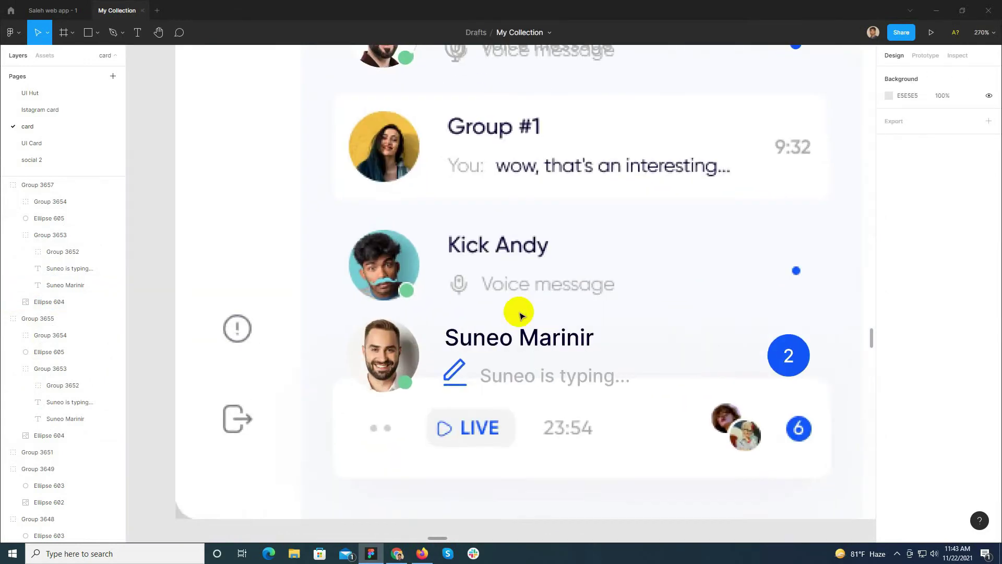
scroll(521, 315, "down", 2)
double_click(465, 360)
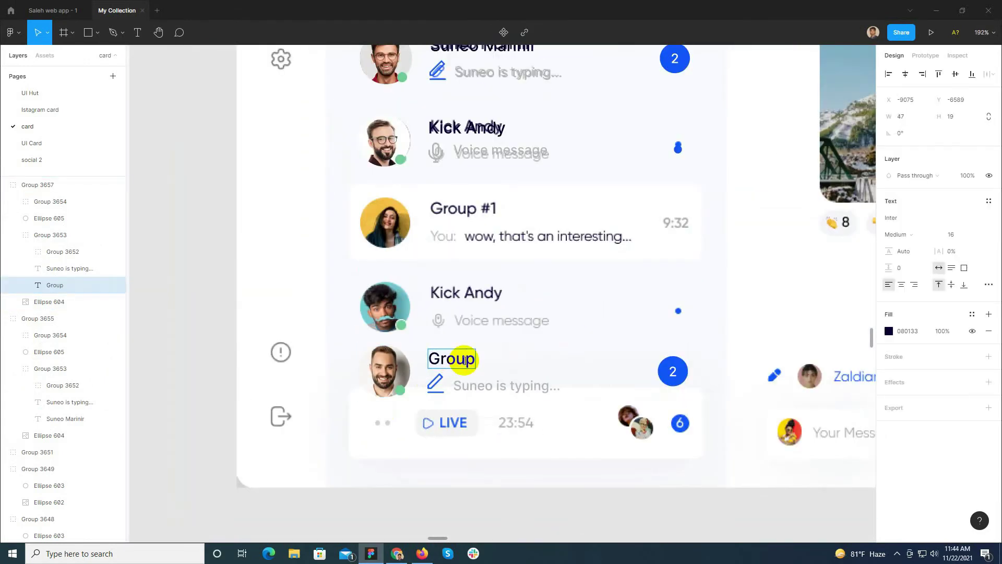
left_click(438, 384)
key("Delete")
left_click_drag(471, 388, 459, 390)
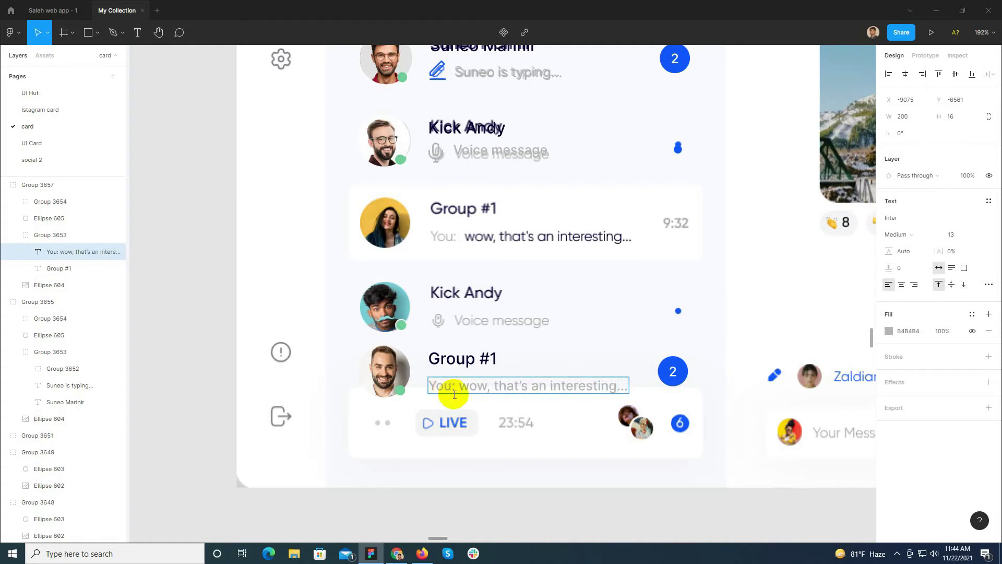
Recolour the message text after "You:" to the dark 27204C sampled from the reference.
left_click_drag(458, 389, 663, 378)
left_click(889, 330)
left_click(765, 425)
scroll(489, 240, "up", 5)
left_click(445, 222)
scroll(462, 228, "down", 4)
scroll(538, 490, "down", 2)
left_click(605, 402)
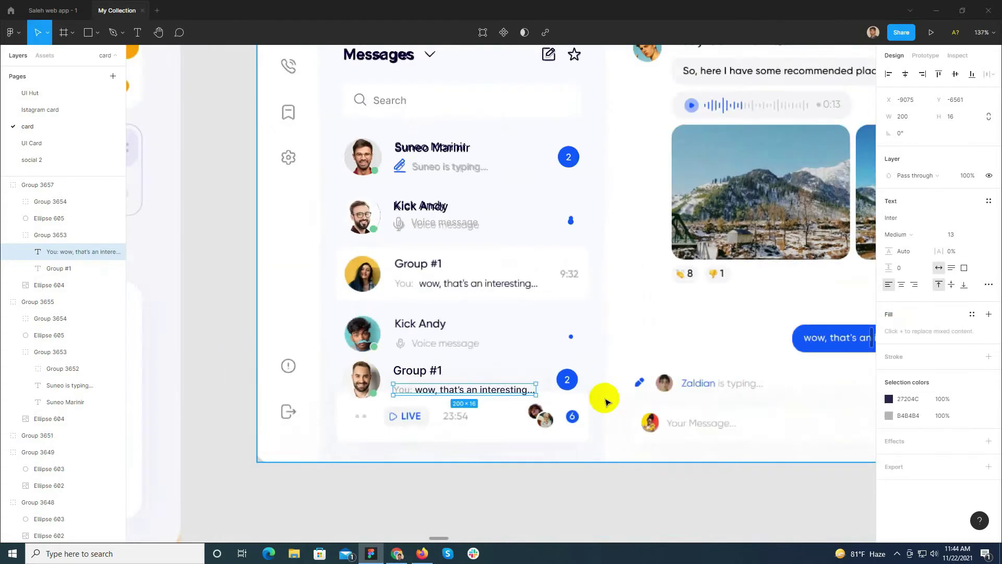
Replace the Group #1 row's badge with the time "9:32", right-aligned and coloured ABABAB as sampled from the reference.
scroll(580, 376, "up", 3)
left_click(544, 390, "ctrl")
key("Delete")
left_click(553, 387, "ctrl")
key("i")
scroll(545, 193, "up", 4)
left_click(535, 213)
scroll(535, 249, "down", 6)
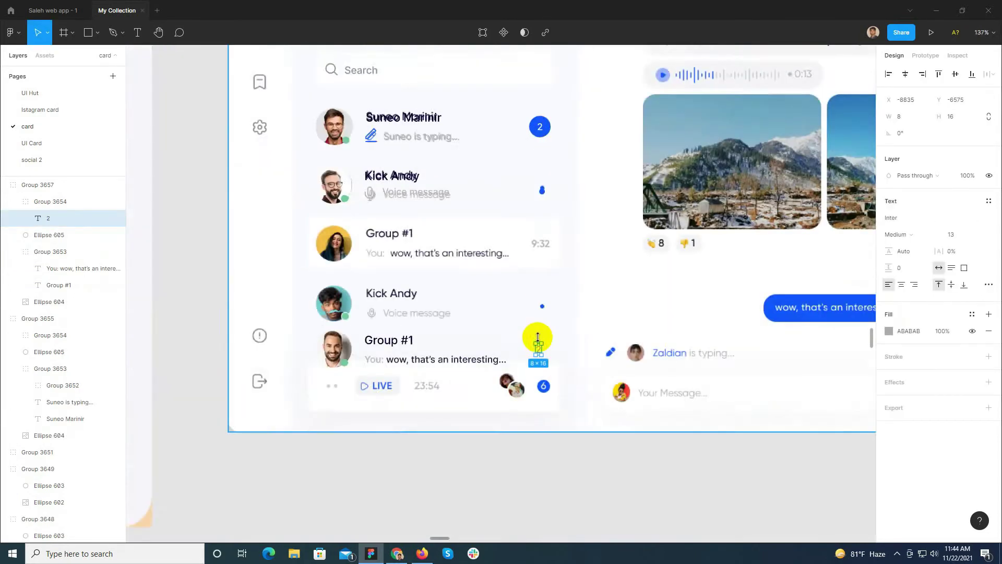
scroll(538, 337, "up", 5)
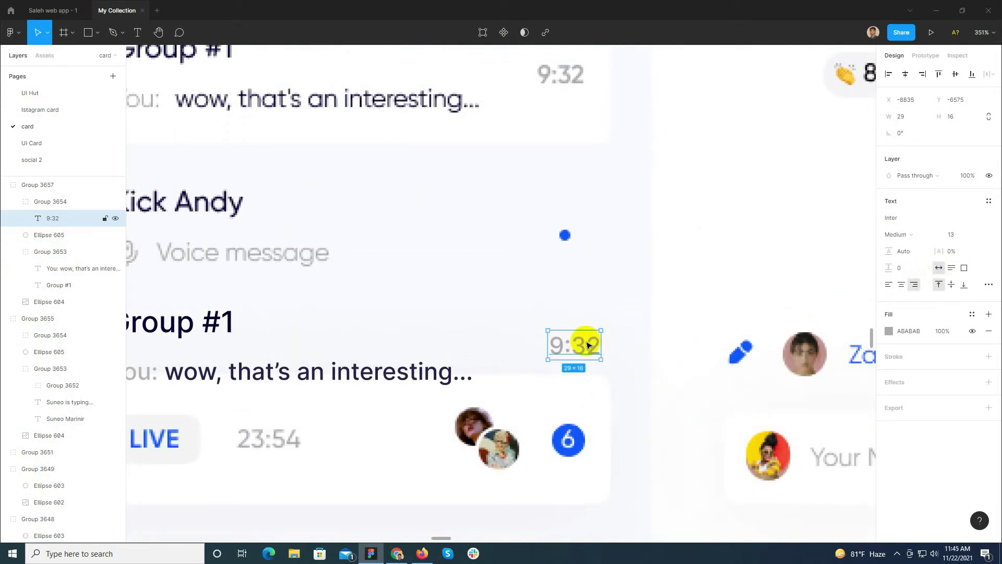
Move the Group #1 row over the third conversation and shift its 9:32 time to match the reference.
left_click_drag(587, 345, 573, 345)
scroll(566, 401, "down", 5)
left_click(566, 404)
left_click_drag(368, 387, 368, 281)
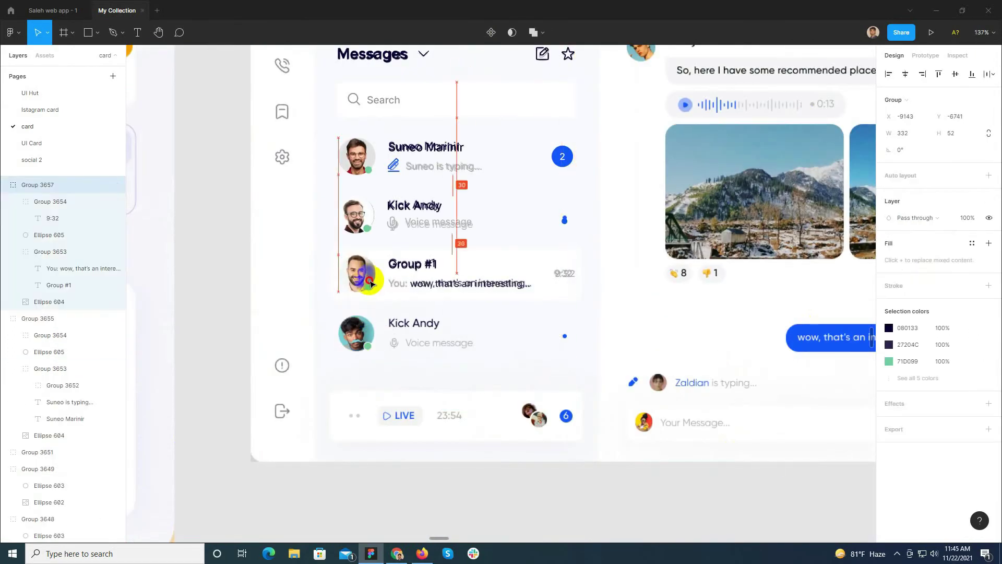
scroll(606, 241, "up", 5)
left_click(512, 319, "ctrl")
key("shift+Left")
scroll(515, 355, "down", 4)
Vertically align the badge, dot and time with the name blocks in the first three conversation rows.
left_click(505, 196, "shift")
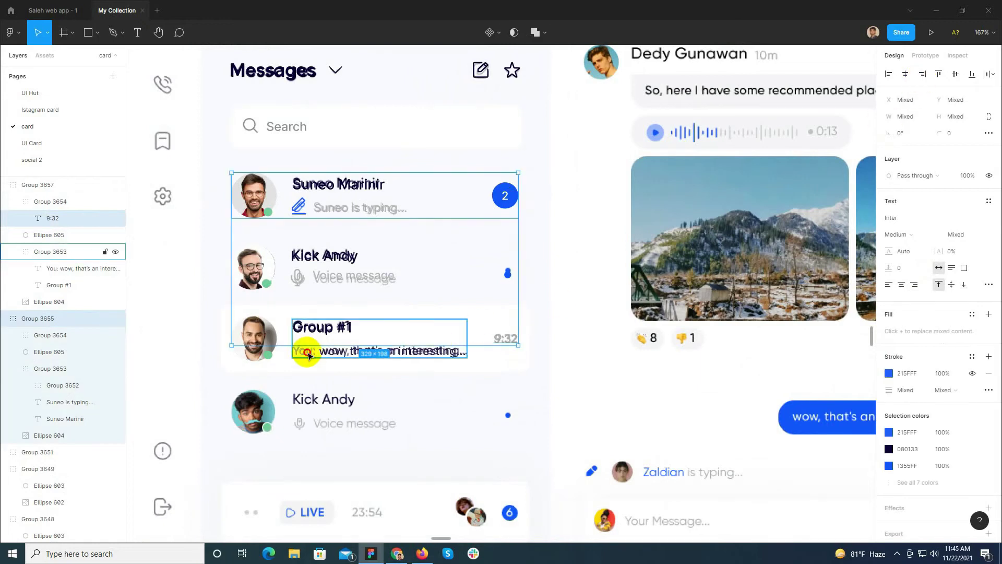
left_click(308, 355)
left_click(370, 283)
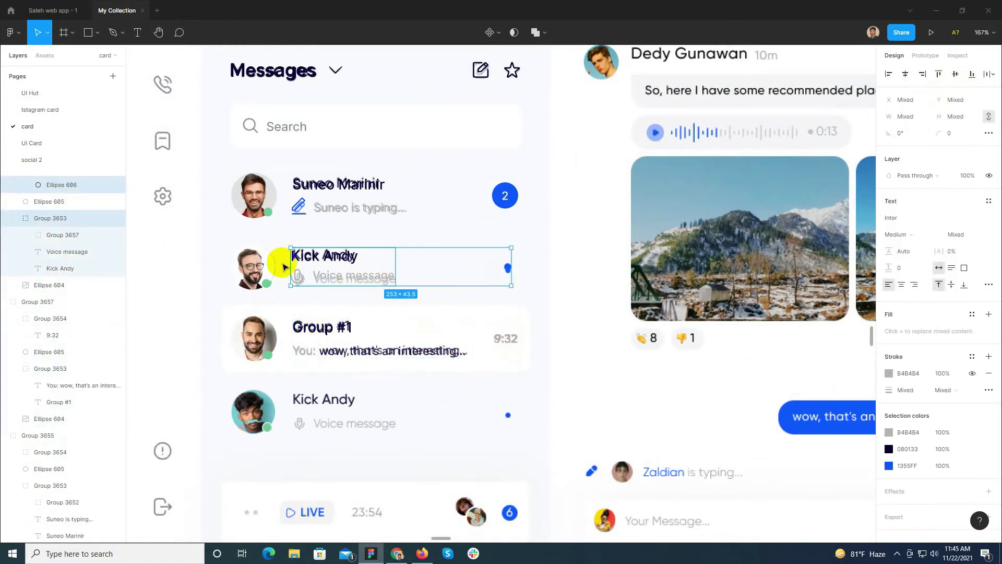
left_click(313, 194)
left_click(506, 196, "shift")
scroll(597, 258, "down", 1)
Duplicate the second conversation row below the fourth reference conversation.
left_click(336, 244)
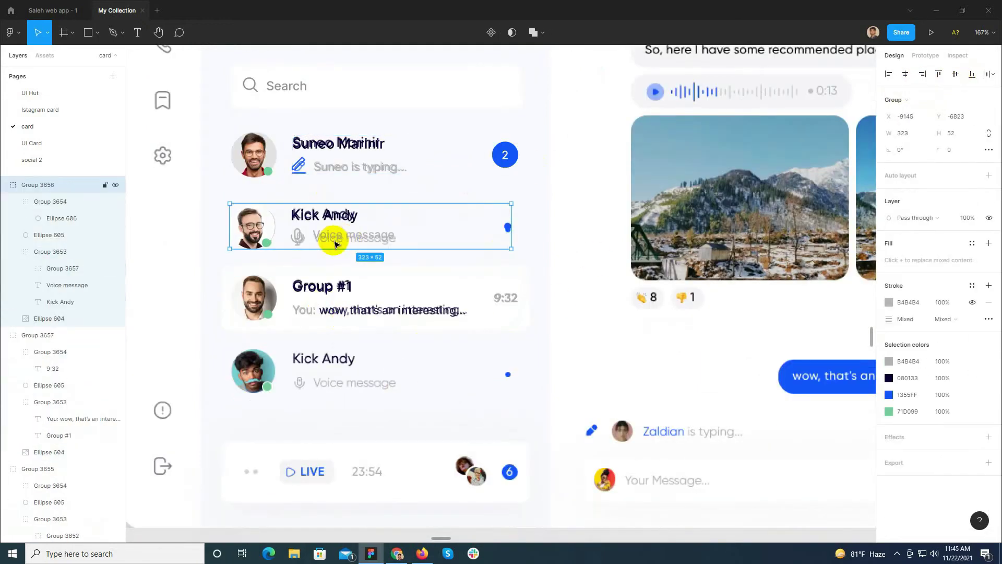
left_click_drag(336, 244, 314, 410, "alt")
scroll(314, 410, "down", 1)
Replace the new row's avatar with the curly-haired man on pink and crop the photo so his face fills the circle.
double_click(253, 390)
left_click(888, 217)
left_click(813, 294)
scroll(293, 350, "down", 8)
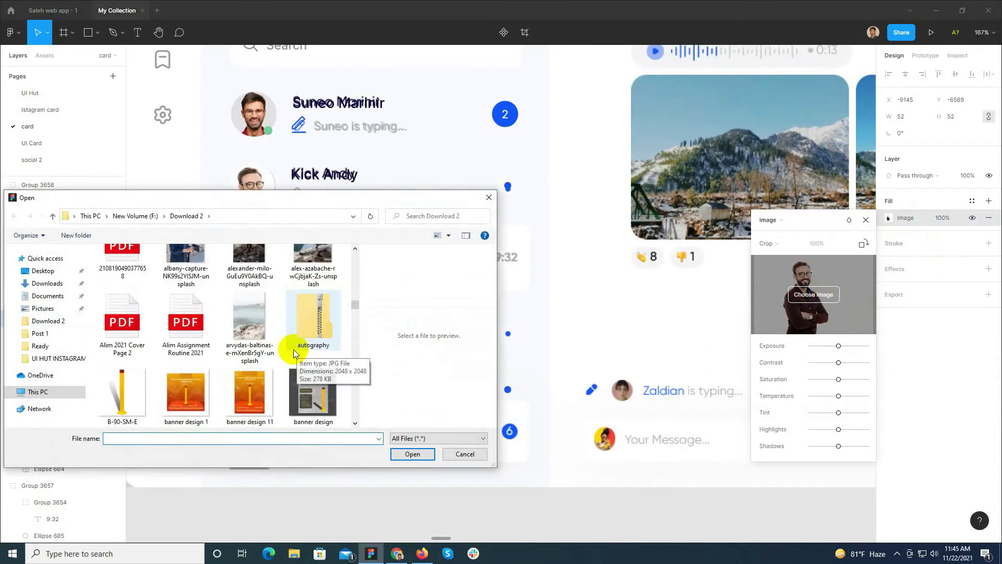
double_click(288, 353)
scroll(257, 402, "up", 5)
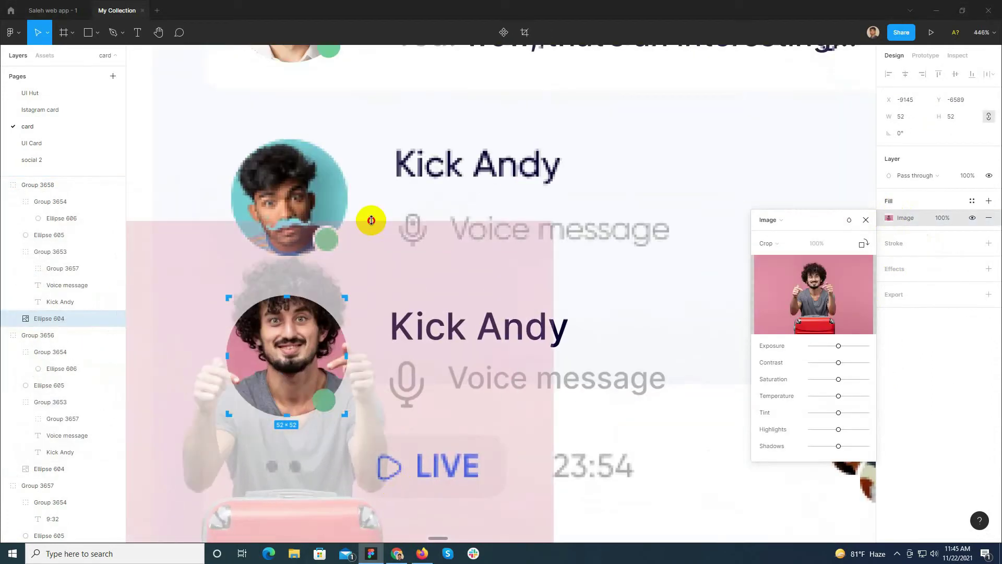
scroll(420, 361, "down", 5)
Move the new voice message row over the fourth conversation, evenly spaced below the Group #1 row.
double_click(431, 358)
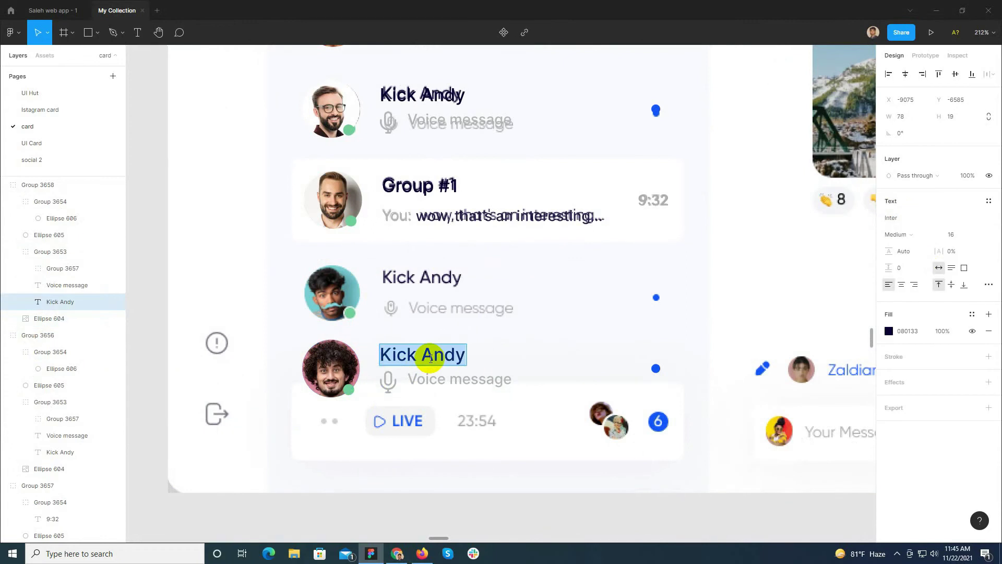
scroll(366, 389, "down", 5)
scroll(385, 373, "up", 5)
left_click_drag(385, 381, 382, 315)
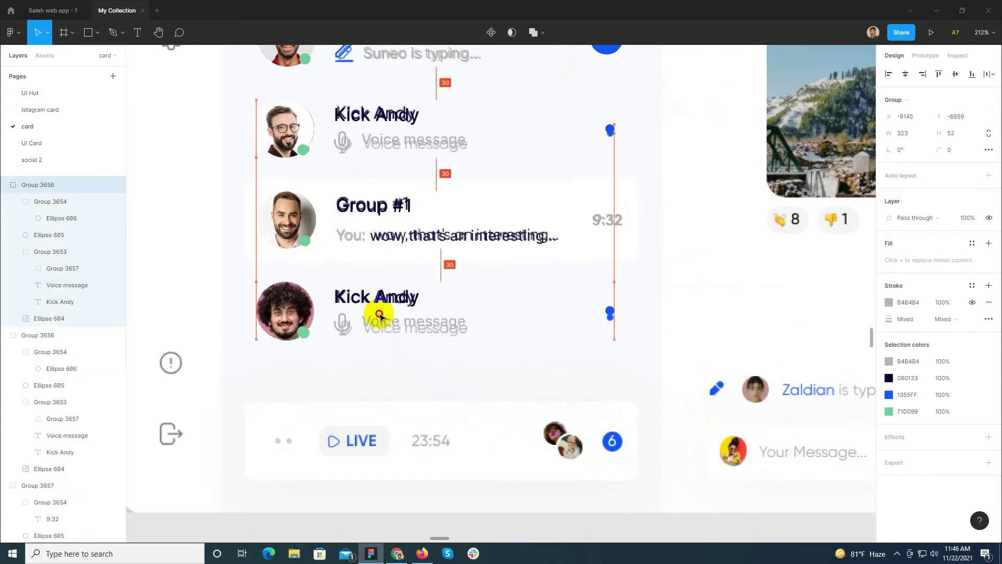
Group the online avatars and left-align them with the Online now header, Messages header, search bar and conversation rows.
scroll(378, 346, "down", 4)
left_click(371, 273, "shift")
left_click(363, 214, "shift")
left_click(353, 169, "shift")
left_click(340, 160, "shift")
left_click(338, 161, "shift")
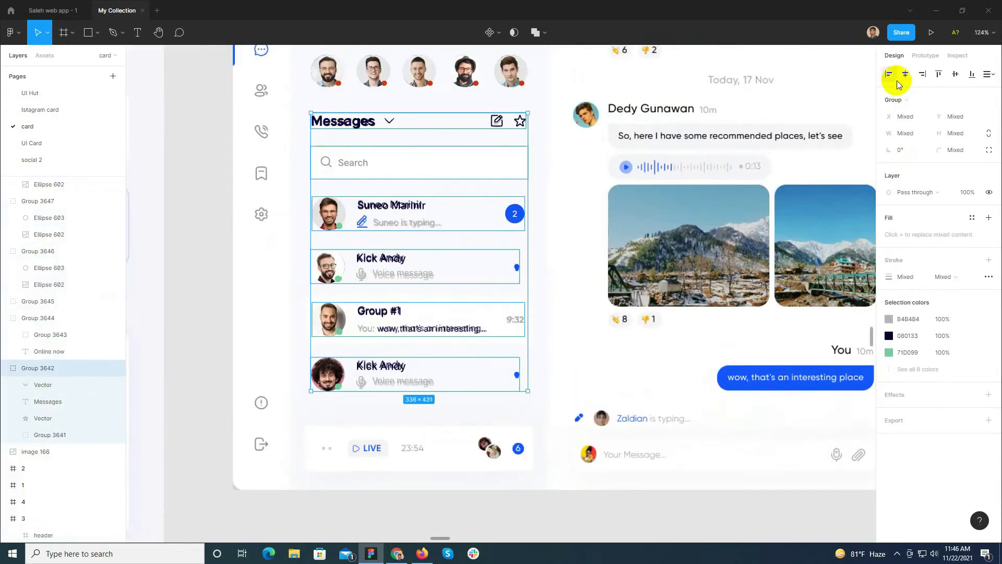
scroll(445, 238, "up", 2)
left_click(328, 186, "shift")
left_click(517, 136, "shift")
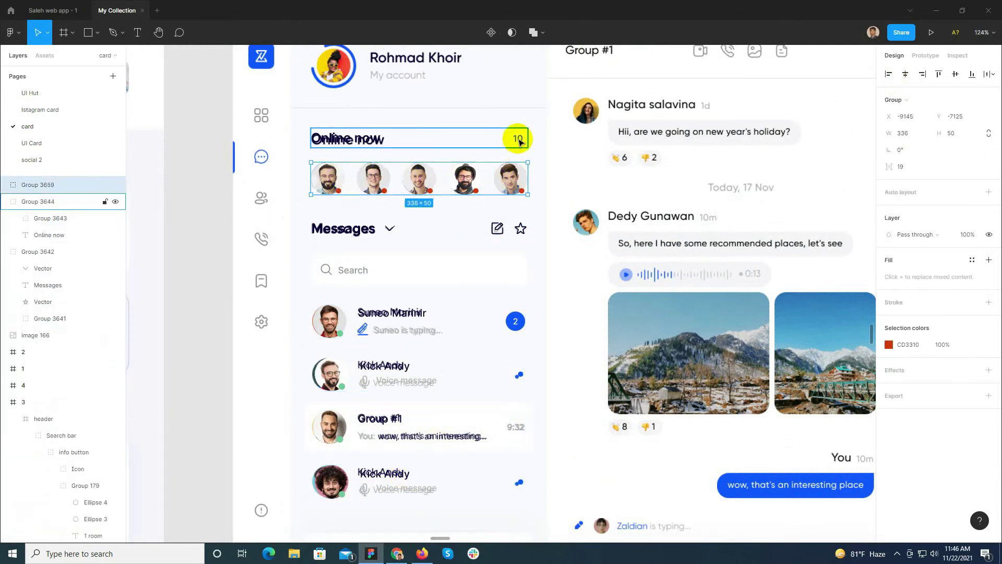
left_click(889, 74)
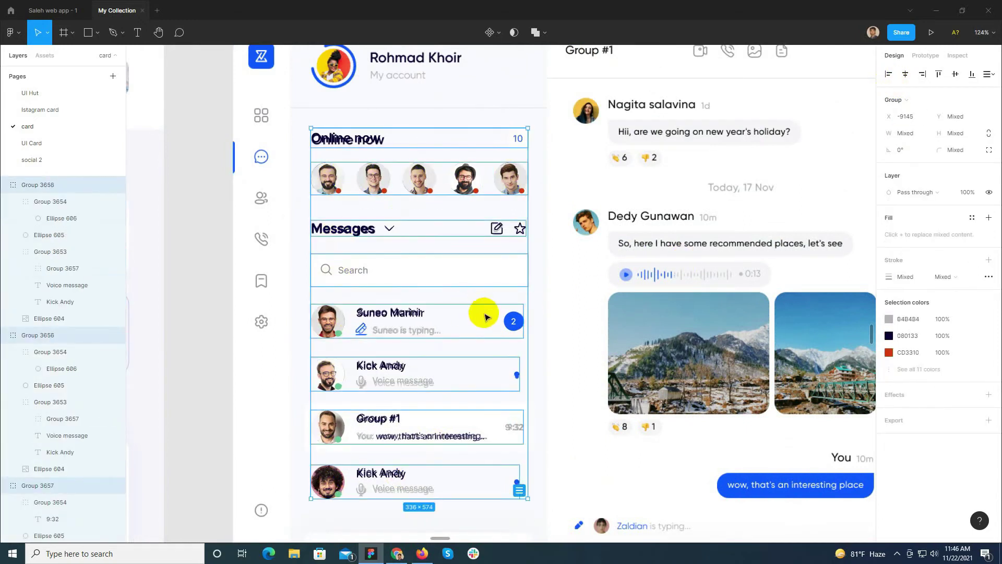
Select the four conversation rows and even out the vertical gaps between them.
scroll(444, 351, "down", 1, "ctrl")
left_click(358, 453)
left_click(358, 410, "shift")
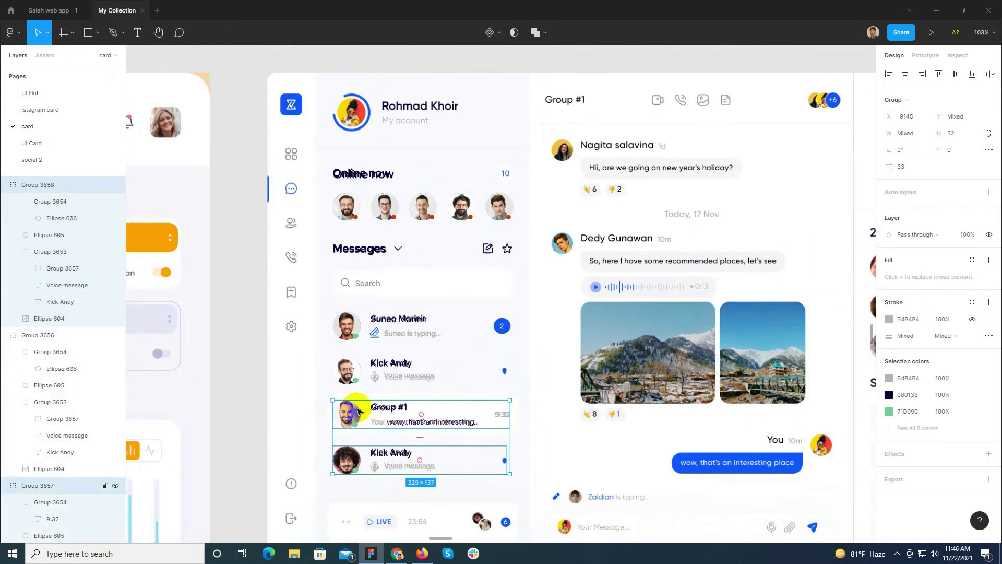
left_click(353, 371, "shift")
left_click(352, 326, "shift")
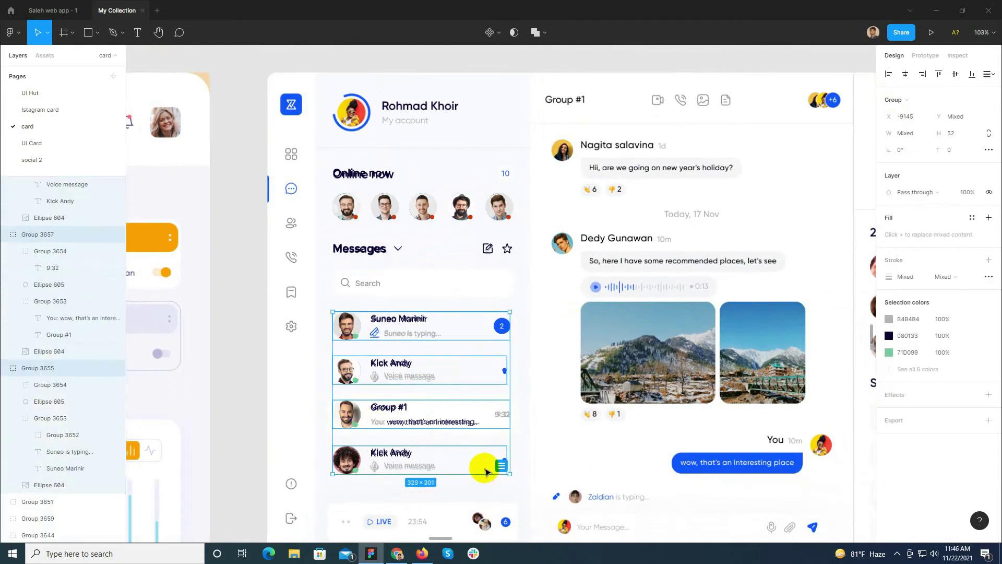
Check the gaps between the search bar, Messages header and online avatars, and nudge the Online now header down slightly.
left_click(375, 285)
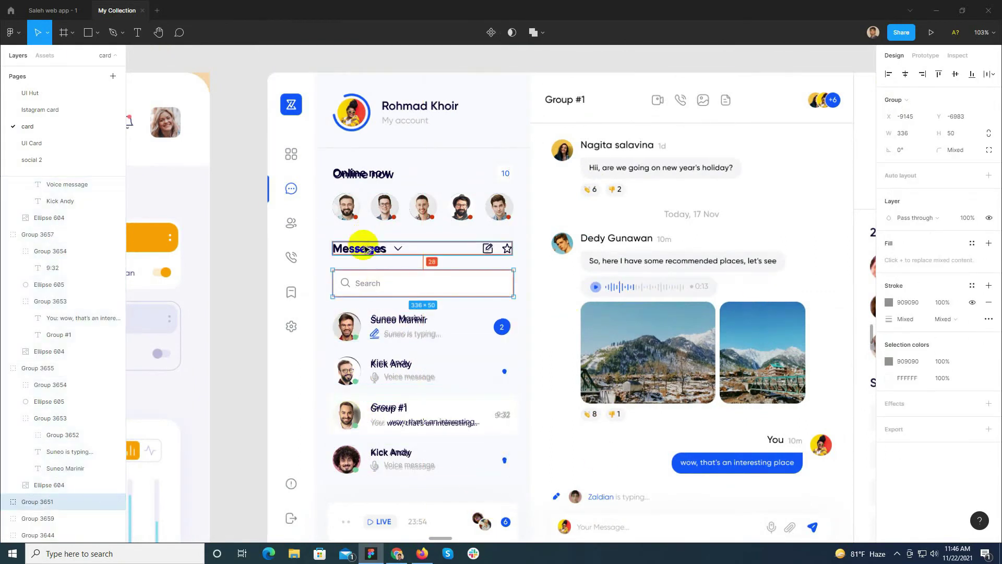
left_click(368, 206)
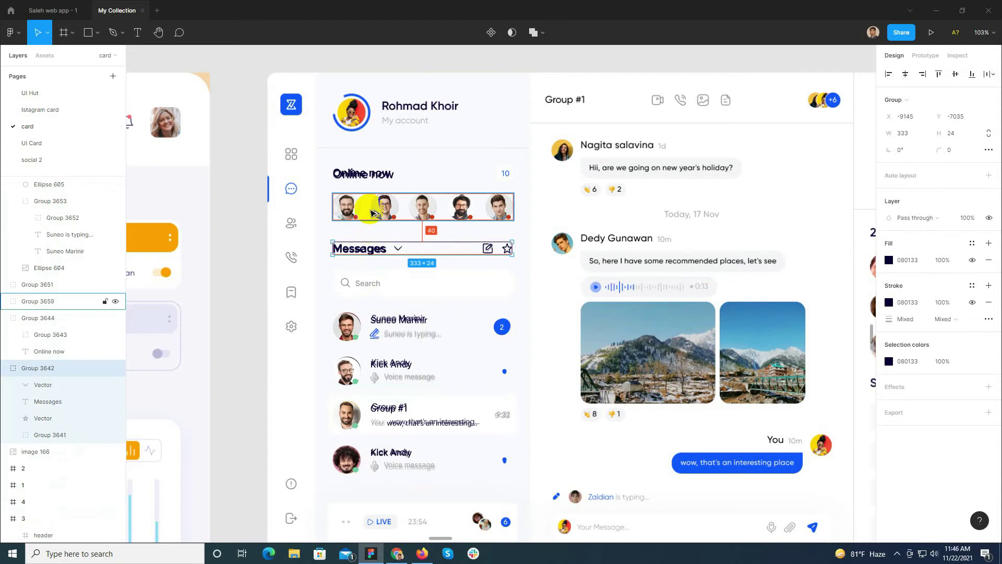
left_click(380, 182)
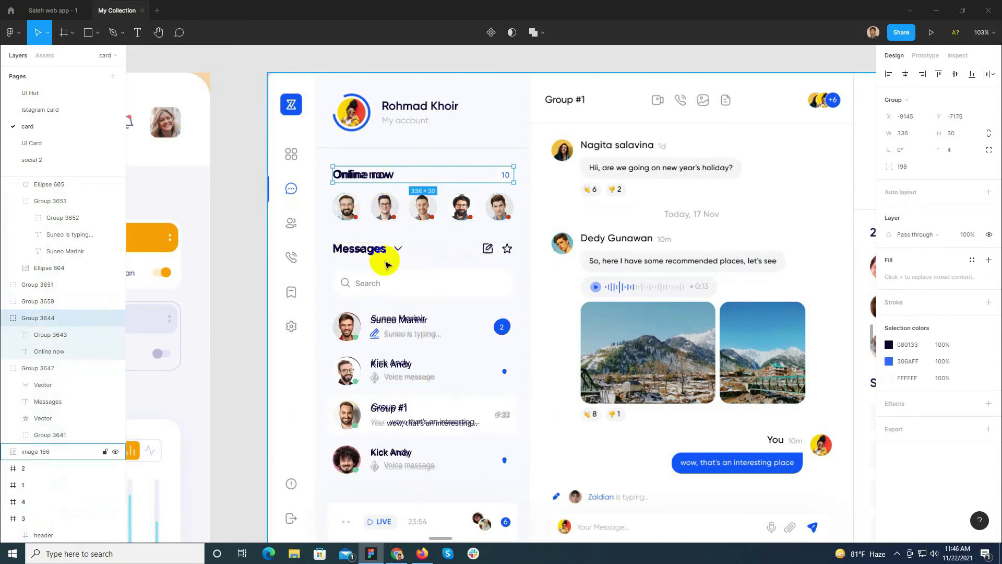
left_click(386, 255)
Move the search bar and the four conversation rows down slightly together.
left_click(374, 295)
left_click(380, 328, "shift")
left_click(360, 369, "shift")
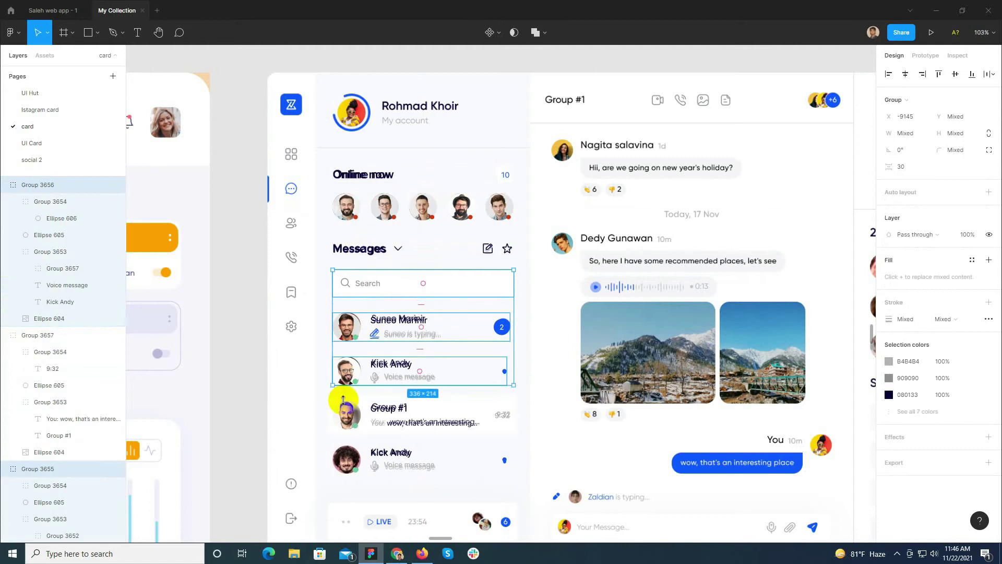
left_click(344, 406, "shift")
left_click(351, 450, "shift")
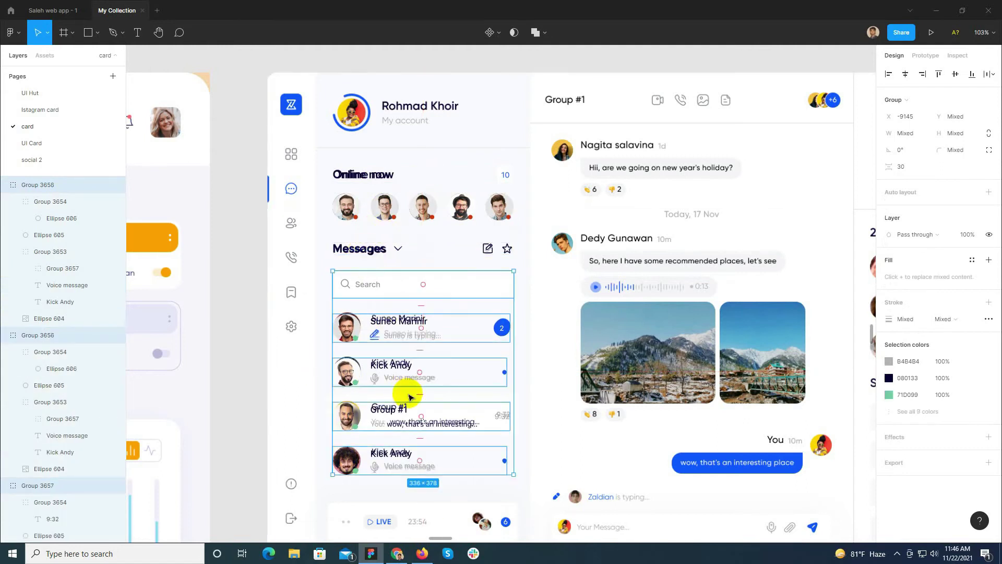
scroll(397, 509, "down", 2)
left_click(411, 488)
scroll(406, 430, "up", 3)
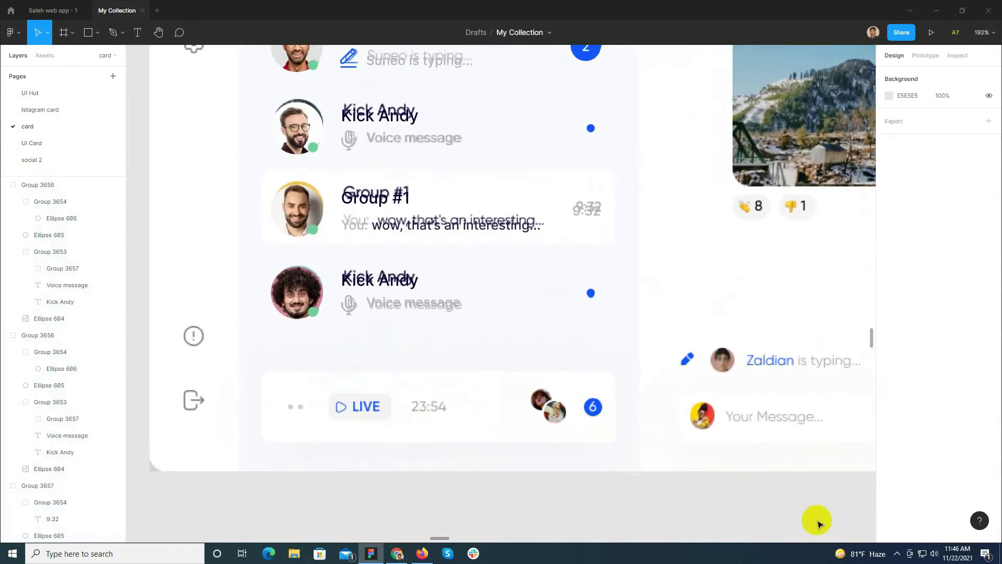
left_click(901, 553)
left_click(902, 532)
Draw a 355 × 71 rectangle matching the reference live bar, with 10 px rounded corners, and move it below the reference image.
scroll(324, 410, "up", 3)
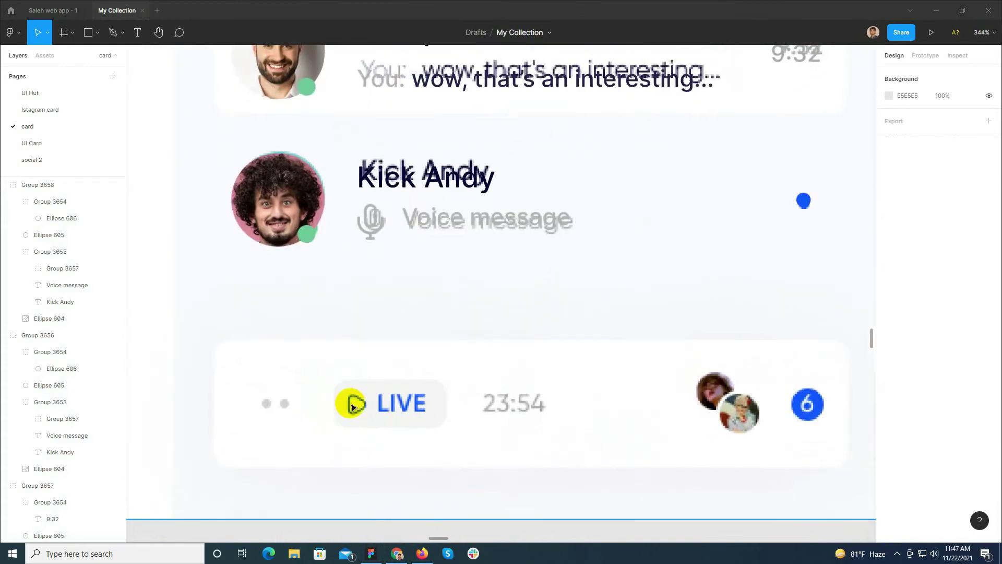
left_click(350, 404)
key("r")
left_click_drag(271, 354, 364, 410)
scroll(228, 380, "up", 6)
mouse_move(535, 389)
left_mouse_down()
mouse_move(342, 341)
mouse_move(626, 364)
mouse_move(636, 413)
left_mouse_up()
scroll(342, 336, "down", 8)
scroll(628, 364, "up", 8)
scroll(663, 391, "down", 8)
mouse_move(590, 342)
left_mouse_down()
mouse_move(600, 339)
mouse_move(589, 342)
left_mouse_up()
left_click_drag(664, 313, 613, 441)
scroll(620, 219, "up", 2)
Copy the first conversation's blue unread badge to the live bar and scale it down to 18 × 18.
double_click(642, 102)
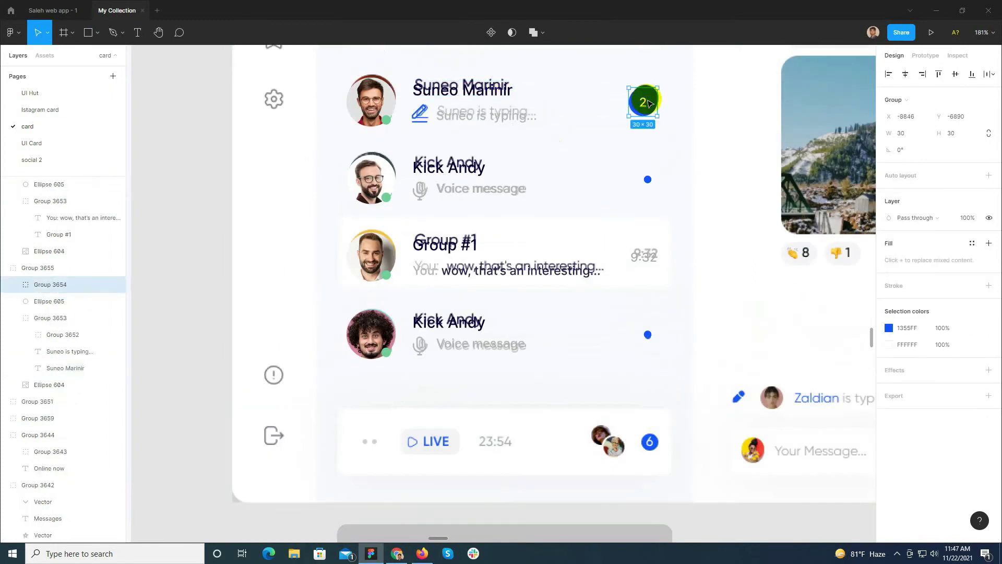
key("ctrl+c")
scroll(684, 480, "up", 8)
key("ctrl+v")
left_click_drag(532, 298, 564, 331)
double_click(559, 285)
left_click(552, 287)
double_click(531, 262)
scroll(607, 292, "down", 3)
Change the number in the live bar's copied badge to 6.
left_click(597, 329)
double_click(564, 331)
type("6")
left_click(597, 333)
key("Escape")
key("Escape")
Copy the Group #1 row's avatar onto the live bar's overlapping avatars, scale it to 26 × 26 and place a duplicate over the front one.
scroll(449, 269, "up", 5)
key("o")
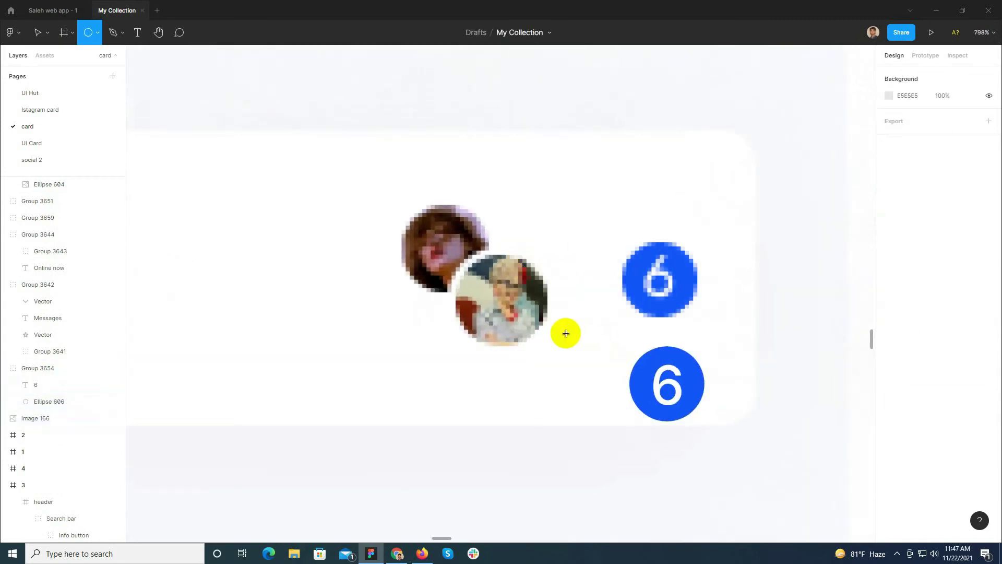
key("Escape")
scroll(660, 473, "down", 4)
left_click(270, 155, "ctrl")
key("ctrl+c")
scroll(635, 425, "up", 4)
key("ctrl+v")
left_click_drag(612, 278, 514, 384)
left_click(570, 413)
key("ctrl+]")
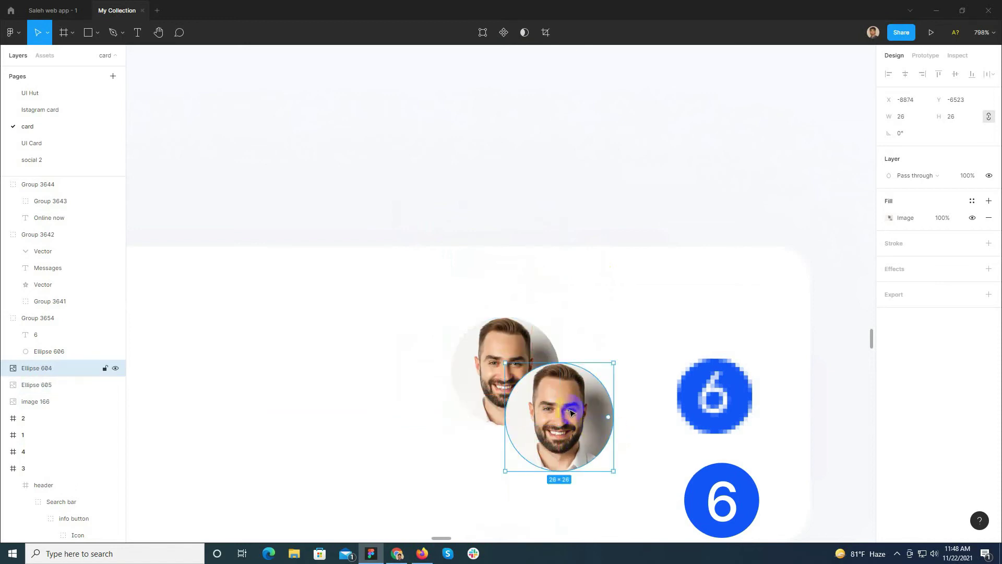
Replace the live bar's rear avatar with a scaled-down copy of the curly-haired man's photo from the fourth conversation.
left_click(506, 360)
key("Delete")
scroll(686, 428, "down", 4)
left_click(320, 261, "ctrl")
key("ctrl+c")
scroll(657, 443, "up", 4)
left_click(626, 392)
key("ctrl+v")
left_click_drag(610, 400, 546, 337)
left_click_drag(496, 300, 556, 345)
left_click(661, 425)
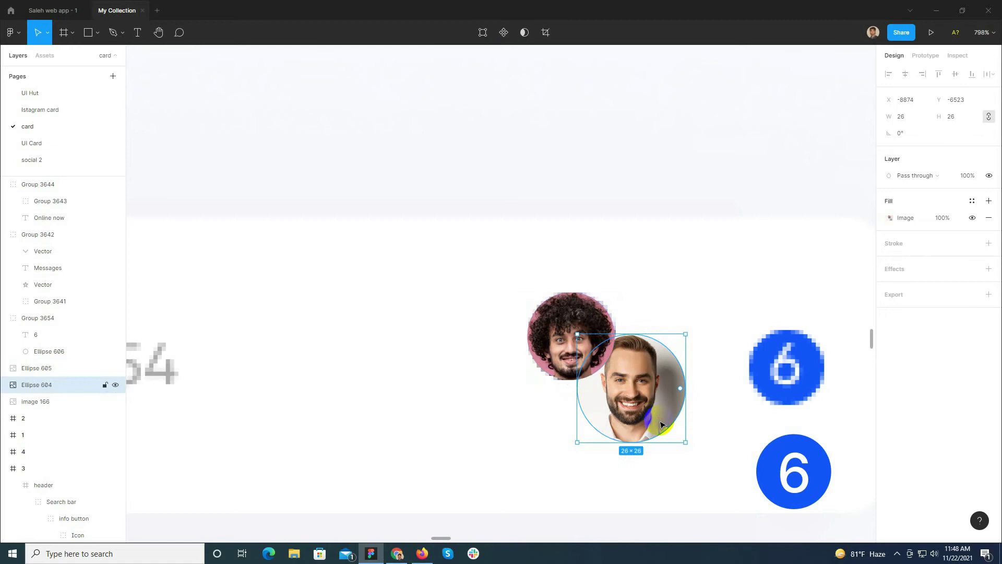
Give the bearded man's avatar a 2 px white outside stroke in front of the curly-haired man's avatar, and group the pair.
left_click(982, 250)
left_click(889, 260)
left_click(494, 238)
left_click(631, 388)
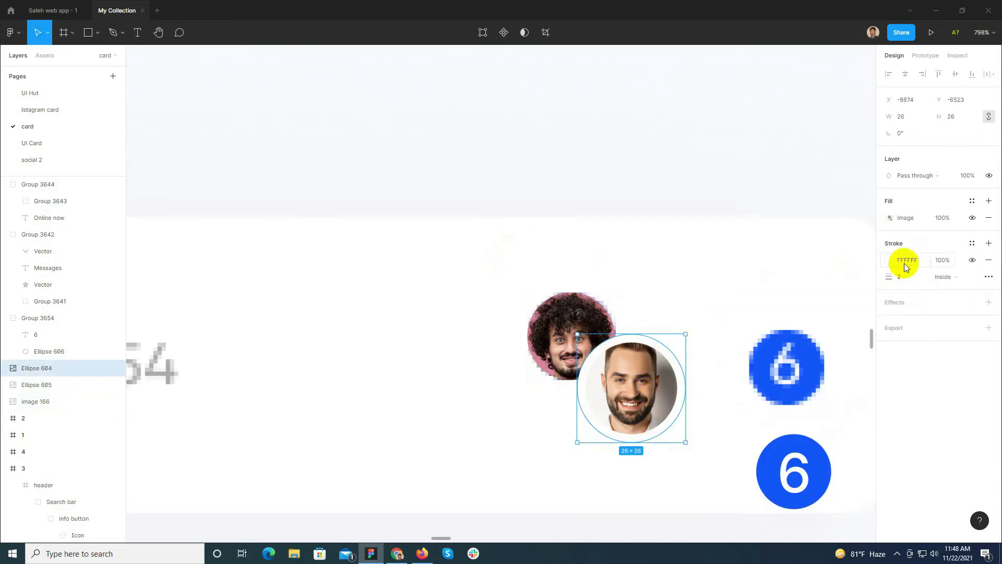
left_click(946, 276)
left_click(945, 260)
left_click(501, 238)
left_click(631, 387)
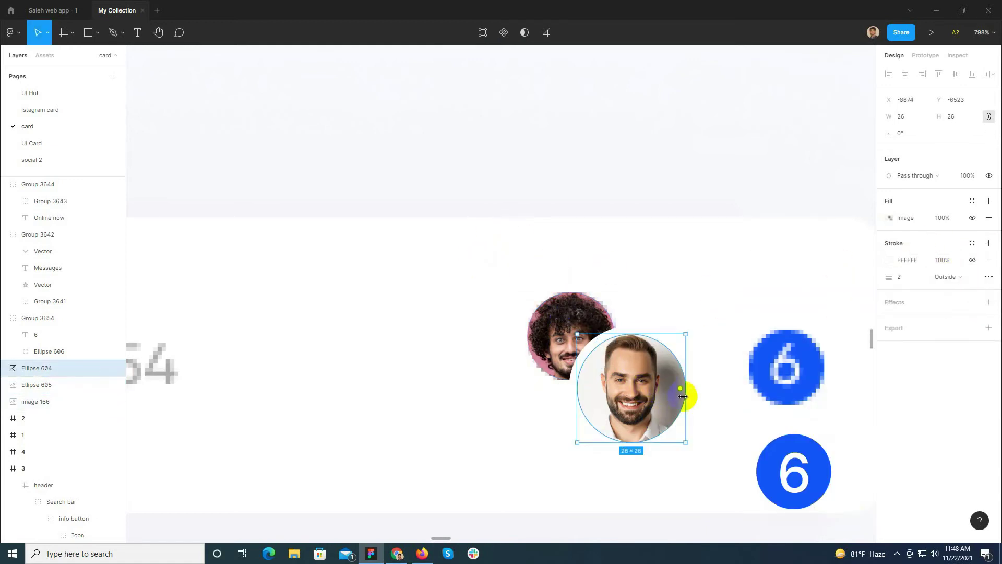
left_click(586, 320, "shift")
key("ctrl+g")
scroll(532, 308, "down", 5)
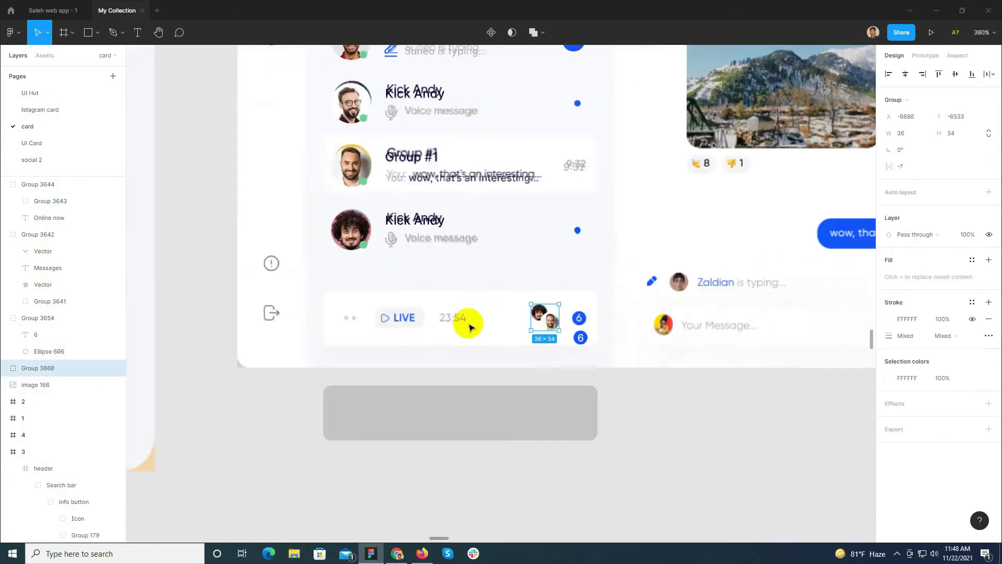
Draw two 6 px grey dots 4 px apart over the live bar's reference dots and group them.
scroll(346, 317, "up", 10)
key("o")
mouse_move(331, 277)
left_mouse_down()
mouse_move(385, 340)
mouse_move(478, 311)
left_mouse_up()
left_click(373, 312, "shift")
key("ctrl+g")
Draw a 64 × 27 rectangle with 8 px corners matching the reference LIVE button and move it just below.
scroll(274, 292, "down", 5)
scroll(559, 290, "up", 3)
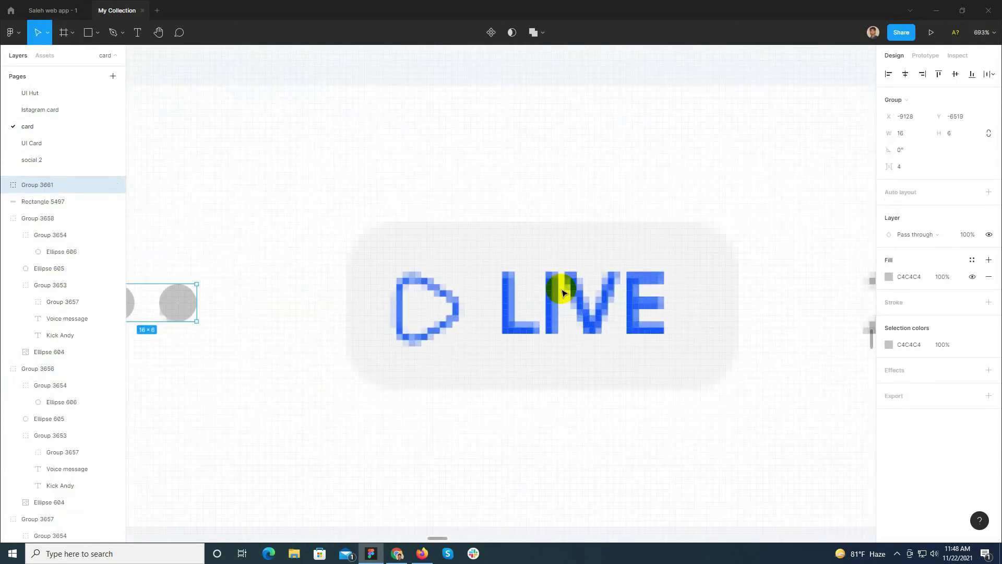
scroll(203, 322, "down", 1)
key("t")
key("ctrl+z")
left_click_drag(340, 248, 579, 376)
key("r")
left_click_drag(455, 308, 434, 298)
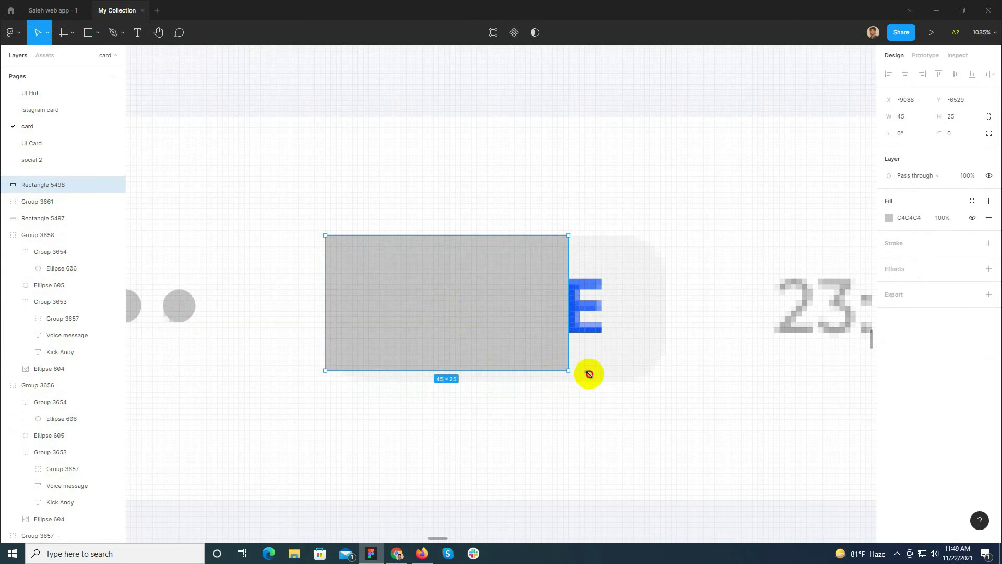
left_click_drag(588, 374, 661, 376)
left_click_drag(549, 286, 548, 448)
Add the text "LIVE" in Inter Medium at size 13 and place it on the new button rectangle.
key("t")
left_click(463, 191)
type("Live")
left_click_drag(512, 237, 649, 241)
type("IVE")
key("Escape")
left_click(972, 235)
left_click(963, 277)
left_click_drag(580, 230, 561, 475)
left_click(952, 235)
Sample the reference colours, blue 1355FF for the LIVE text and F5F5F5 for its button rectangle.
key("i")
left_click(514, 304)
left_click(425, 417)
key("i")
left_click(460, 342)
Draw a 16 × 16 triangle rotated -90°, with no fill, a 1 px stroke and a corner radius of 2, as the play icon.
left_click(97, 32)
left_click(111, 102)
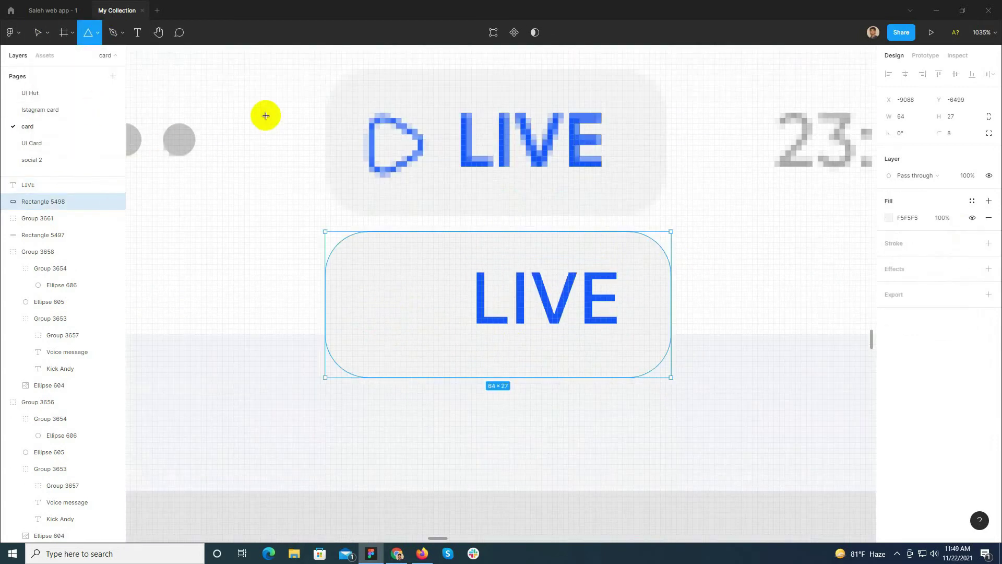
left_click_drag(265, 113, 326, 172)
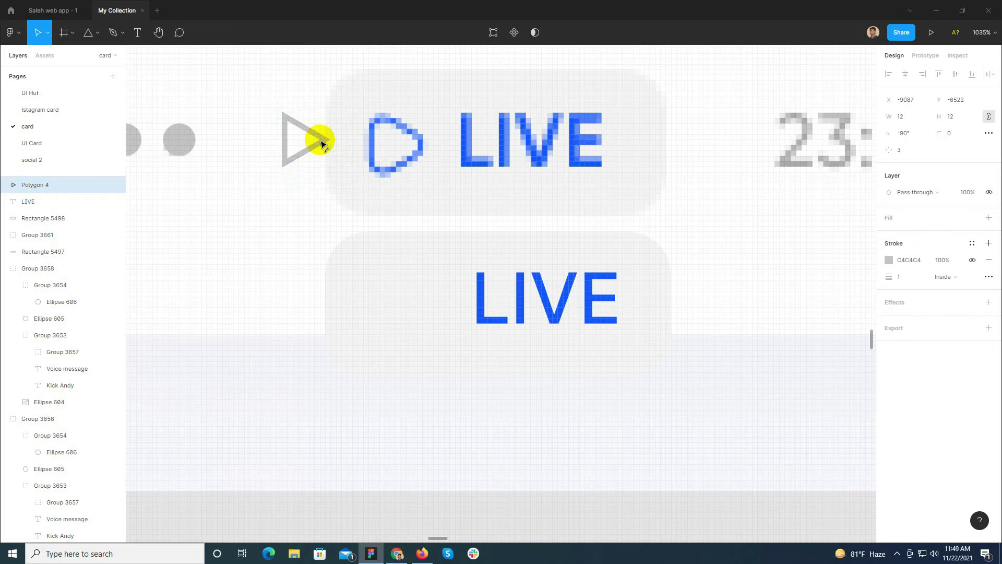
scroll(279, 120, "up", 5)
left_click_drag(387, 172, 358, 170)
left_click_drag(410, 193, 434, 199)
scroll(346, 149, "down", 2)
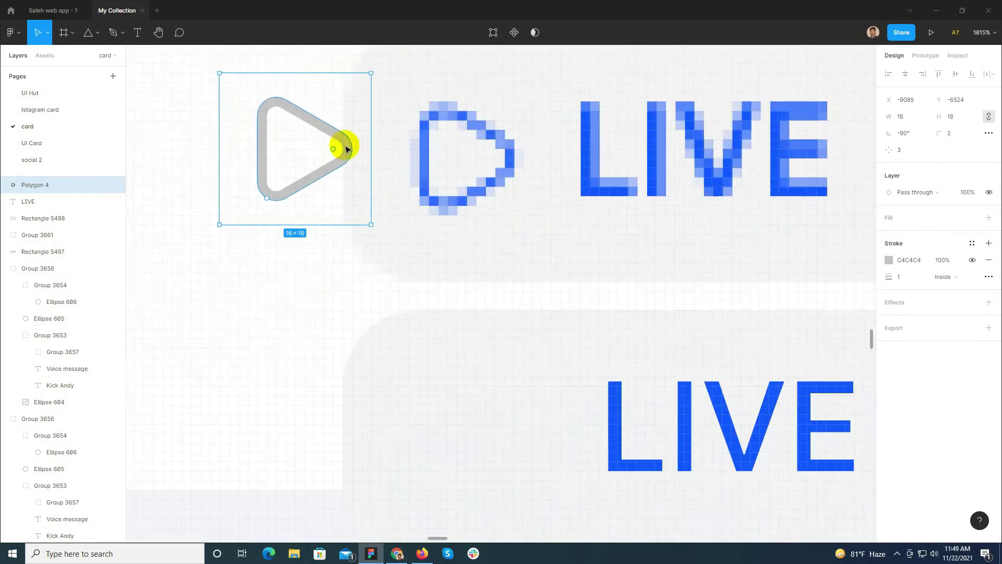
Place the play triangle beside the LIVE text, colour its stroke 1355FF and group it with the text and button rectangle.
scroll(233, 121, "down", 5)
left_click_drag(259, 132, 330, 243)
left_click_drag(361, 241, 396, 259)
key("i")
left_click(383, 236)
left_click(390, 251, "shift")
left_click(466, 288, "shift")
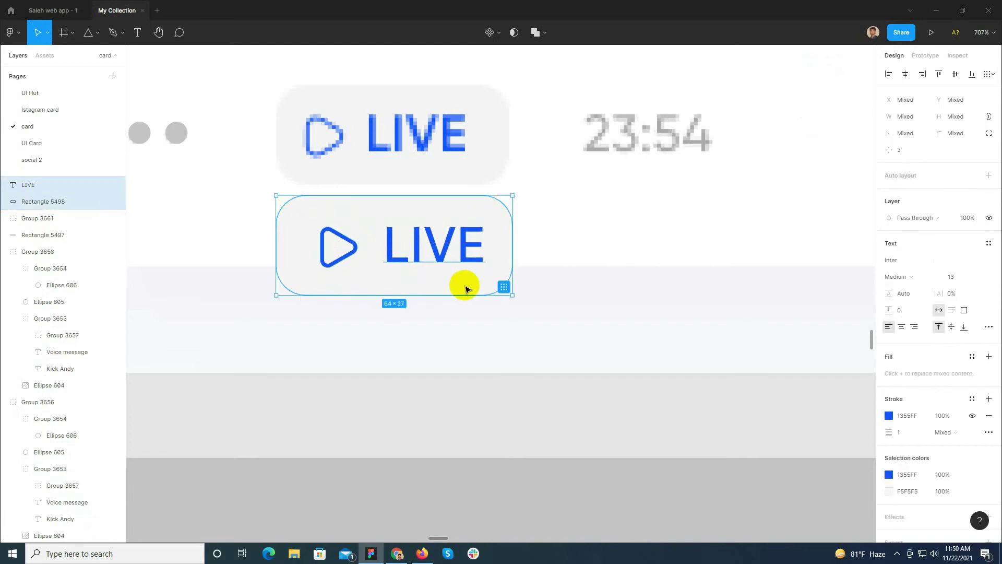
key("ctrl+g")
Add the time text "23:54" beside the LIVE button.
scroll(466, 288, "down", 2)
left_click(526, 208)
type("23")
key("Escape")
type(":54")
left_click(610, 215)
Colour the time text with the reference's grey and move it and the 6 badge onto their reference positions.
scroll(610, 215, "up", 2)
key("i")
left_click(443, 237)
left_click_drag(452, 206, 446, 247)
key("Right")
key("Right")
scroll(288, 241, "down", 3)
left_click(676, 247)
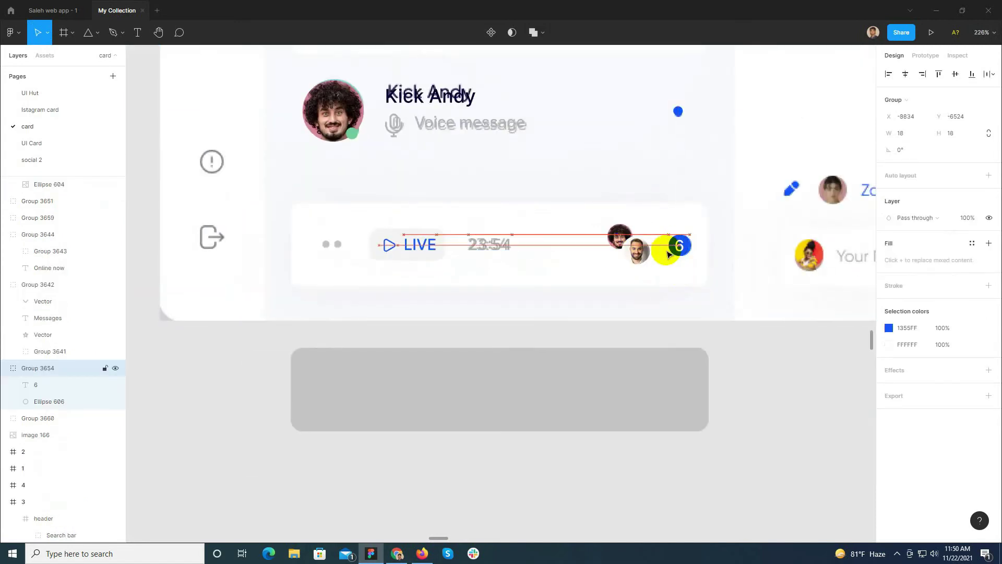
Move the large rounded rectangle onto the live bar with a white FFFFFF fill and send it behind all the bar's elements.
left_click_drag(516, 405, 518, 258)
key("ctrl+bracketleft")
key("ctrl+bracketleft")
key("ctrl+bracketleft")
key("ctrl+bracketleft")
key("ctrl+bracketleft")
key("ctrl+bracketleft")
key("ctrl+bracketleft")
key("ctrl+bracketleft")
key("ctrl+bracketleft")
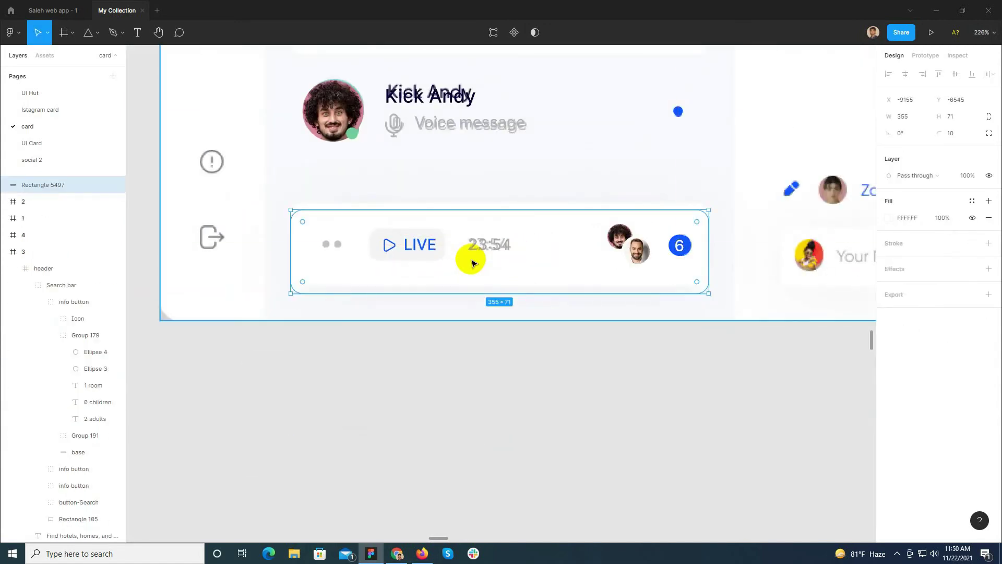
Align the dots, LIVE button, time, avatars and badge on their vertical centres, and send the reference image to the back.
left_click(332, 246)
left_click(413, 246, "shift")
left_click(489, 245, "shift")
left_click(629, 245, "shift")
left_click(679, 245, "shift")
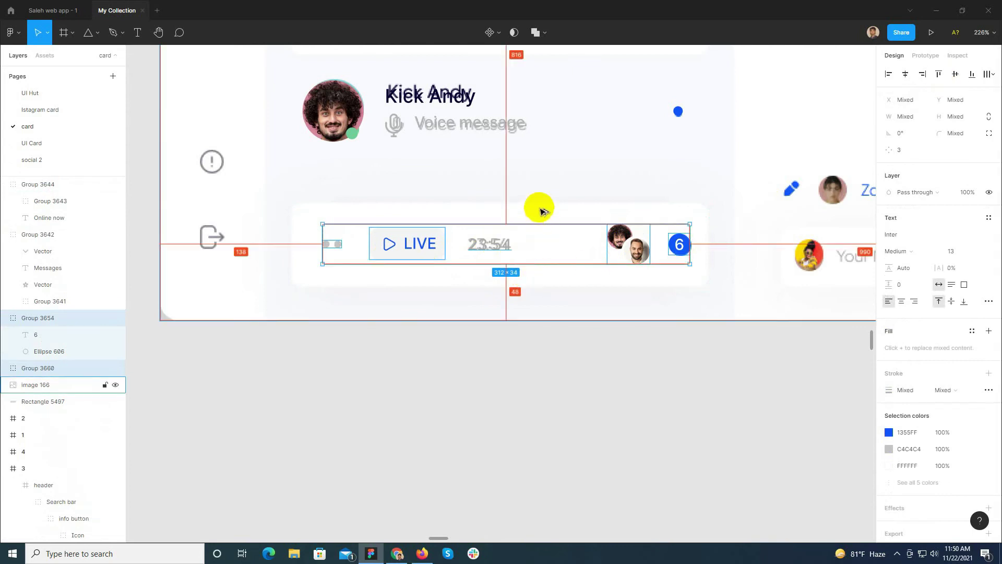
left_click(295, 266)
key("ctrl+shift+bracketleft")
Align the white rectangle and the live bar's elements on their vertical centres and group them all.
left_click(395, 281)
left_click_drag(293, 367, 673, 230)
left_click(960, 77)
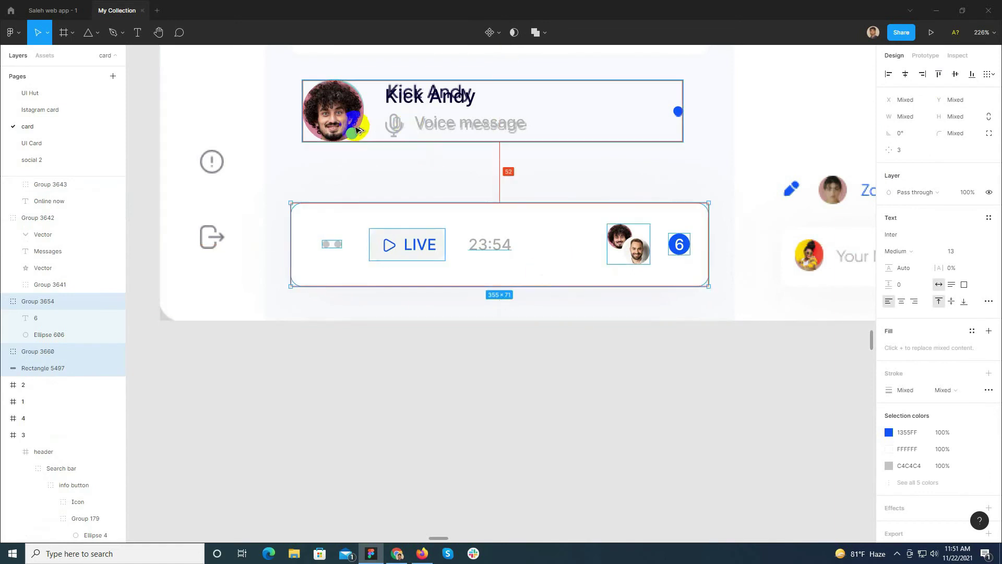
scroll(405, 373, "down", 5)
key("Escape")
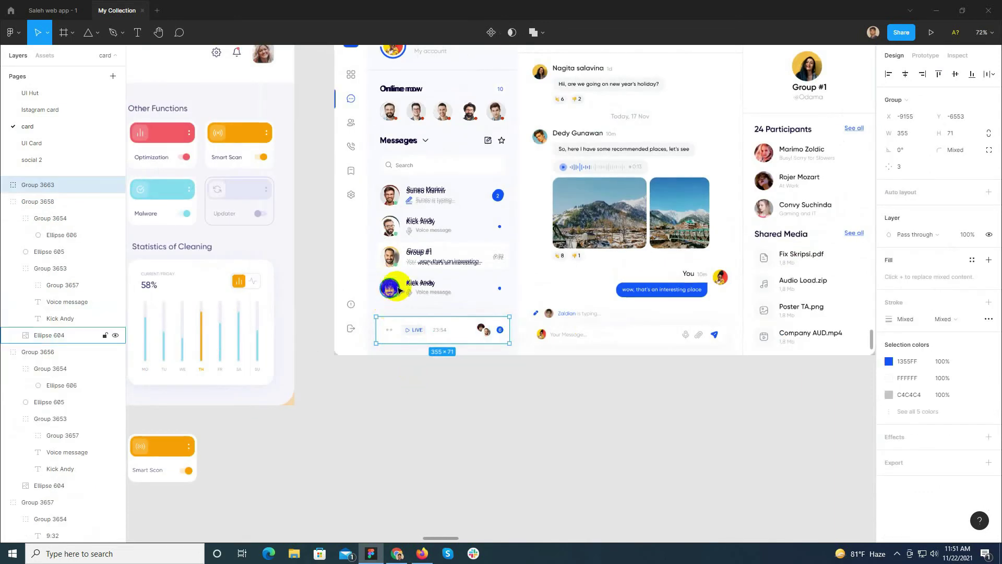
Draw a background rectangle about 264 by 807 for the left column and place it just above the reference image, aligned with the column's edge.
scroll(396, 285, "up", 3)
key("Escape")
scroll(477, 423, "down", 3)
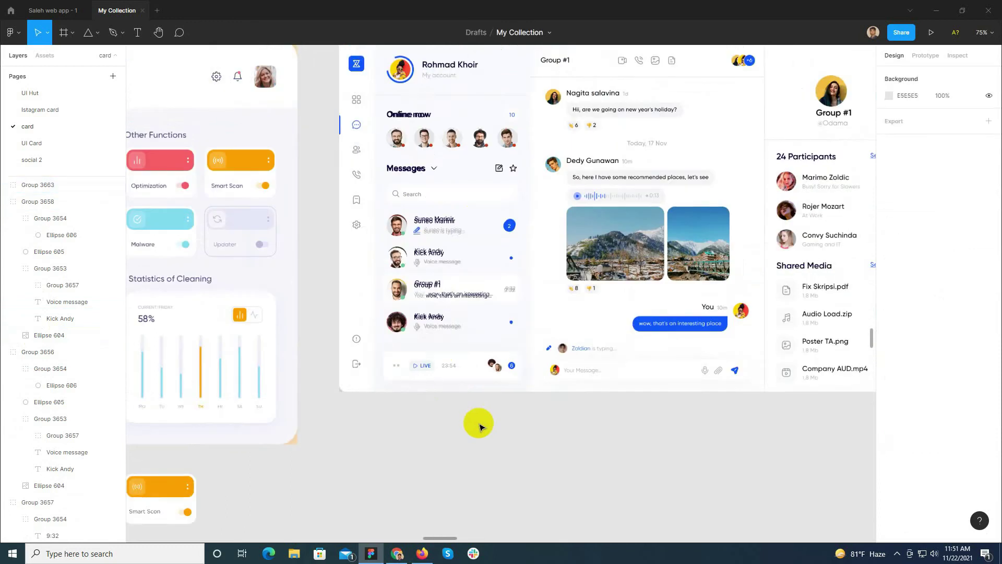
scroll(412, 213, "up", 5)
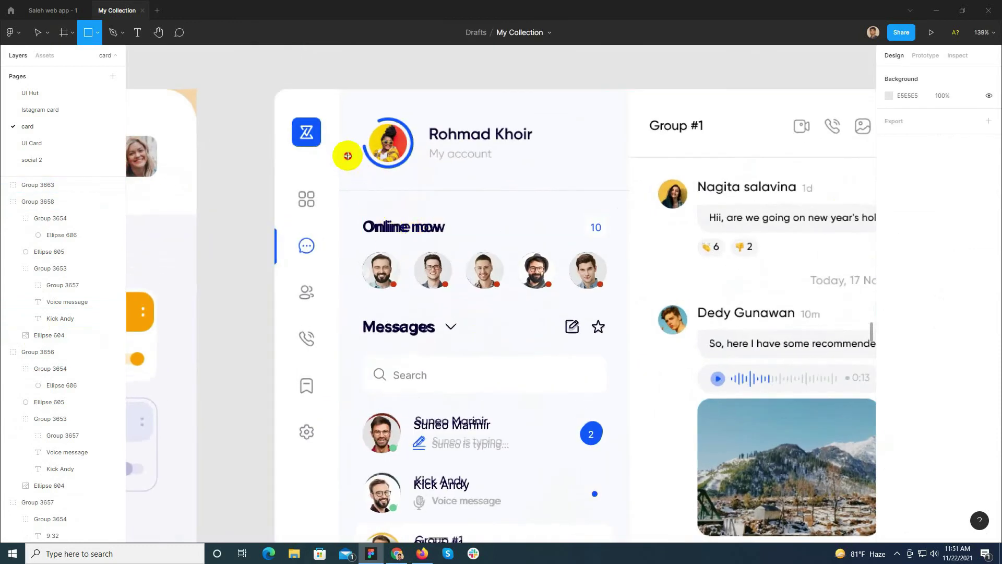
left_click_drag(348, 155, 532, 364)
scroll(370, 129, "down", 5)
left_click_drag(382, 219, 356, 394)
scroll(394, 358, "up", 10)
left_click_drag(296, 367, 269, 291)
scroll(271, 308, "up", 7)
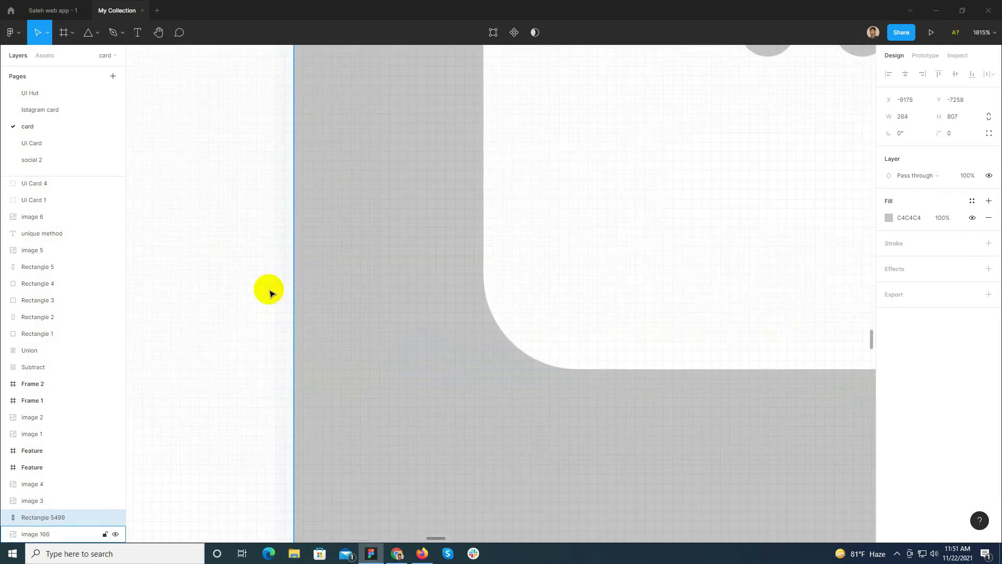
scroll(269, 290, "down", 7)
scroll(389, 351, "down", 6)
scroll(340, 367, "up", 8)
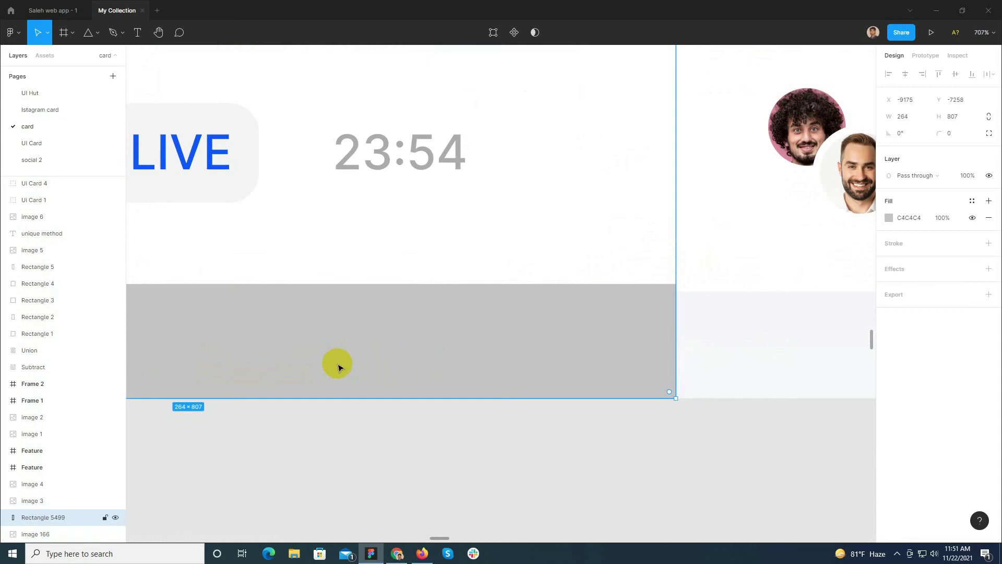
Fill the background rectangle with the reference's F6F6FA and widen it to 395 to match the column.
key("i")
left_click(702, 342)
scroll(480, 409, "down", 6)
left_click_drag(541, 396, 683, 383)
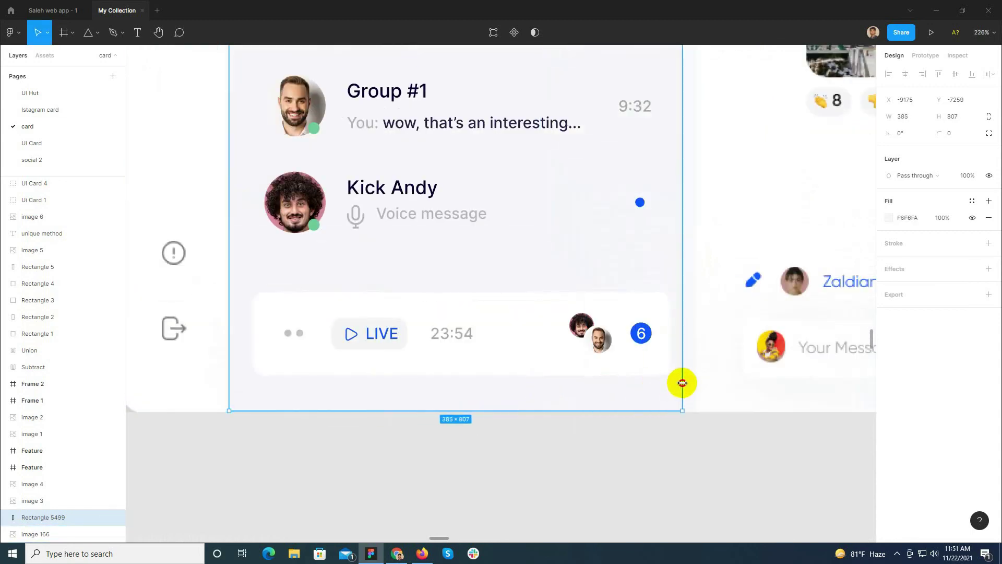
scroll(669, 392, "up", 8)
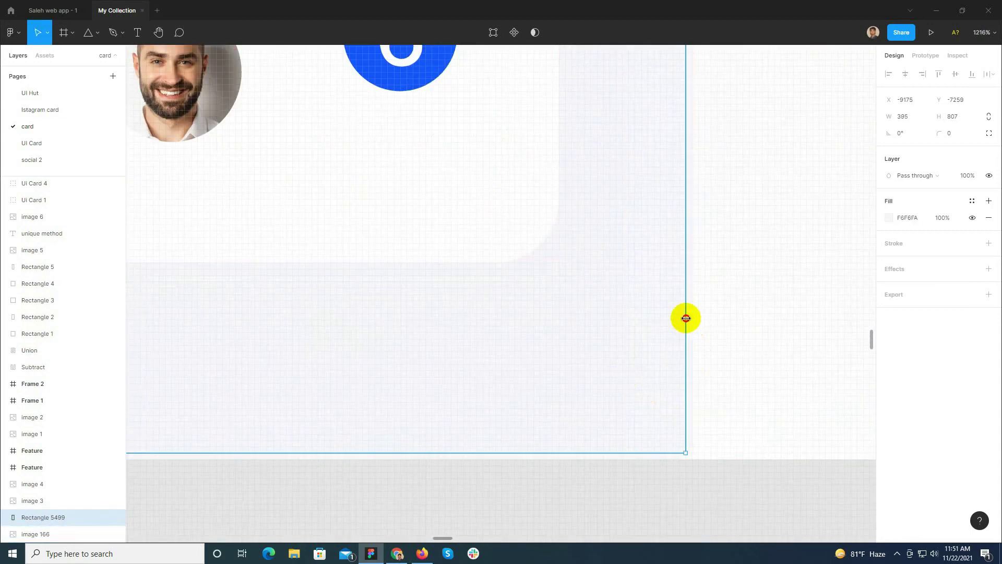
Lower the background rectangle's top edge below the profile header's divider, making it 742 high.
scroll(674, 355, "down", 10)
scroll(609, 315, "up", 4)
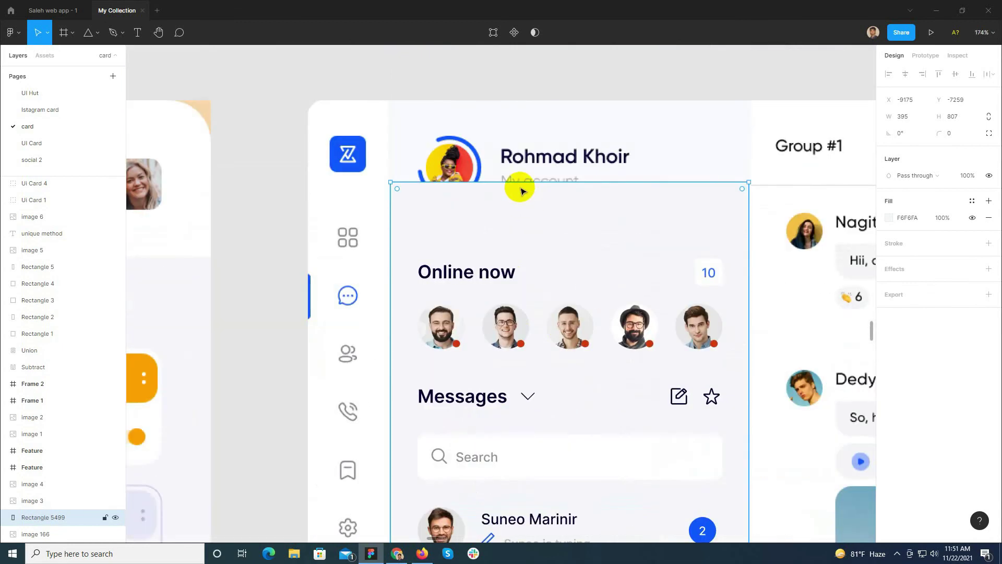
left_click_drag(522, 243, 522, 240)
scroll(490, 119, "up", 5)
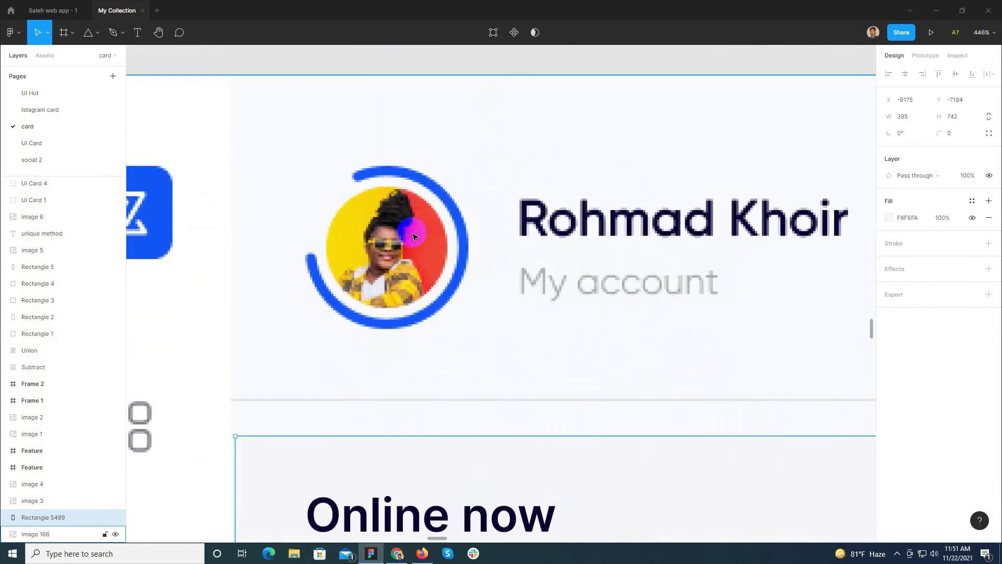
left_click_drag(387, 246, 432, 301)
key("Delete")
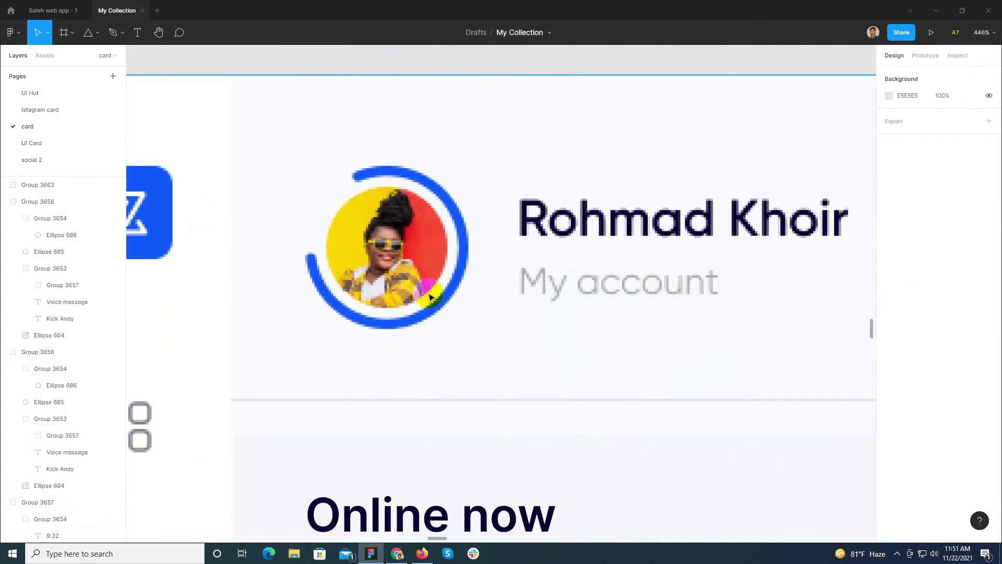
Copy the second avatar photo of the Online now row and place the copy over the reference's profile picture.
scroll(405, 170, "down", 6)
left_click(437, 328, "ctrl")
scroll(411, 209, "up", 6)
left_click(489, 160)
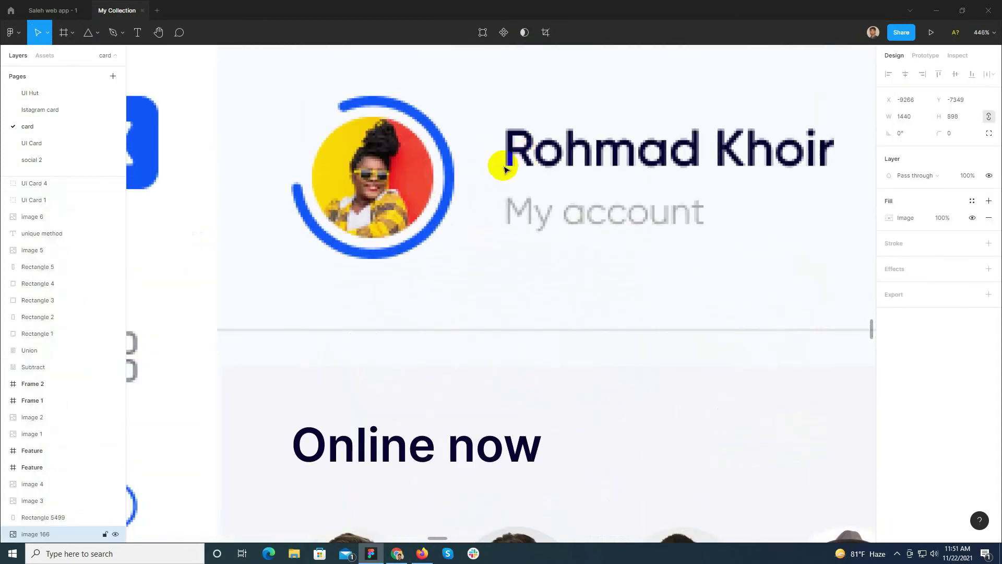
key("ctrl+v")
left_click_drag(518, 440, 463, 98)
scroll(443, 278, "up", 6)
left_click_drag(475, 457, 395, 401)
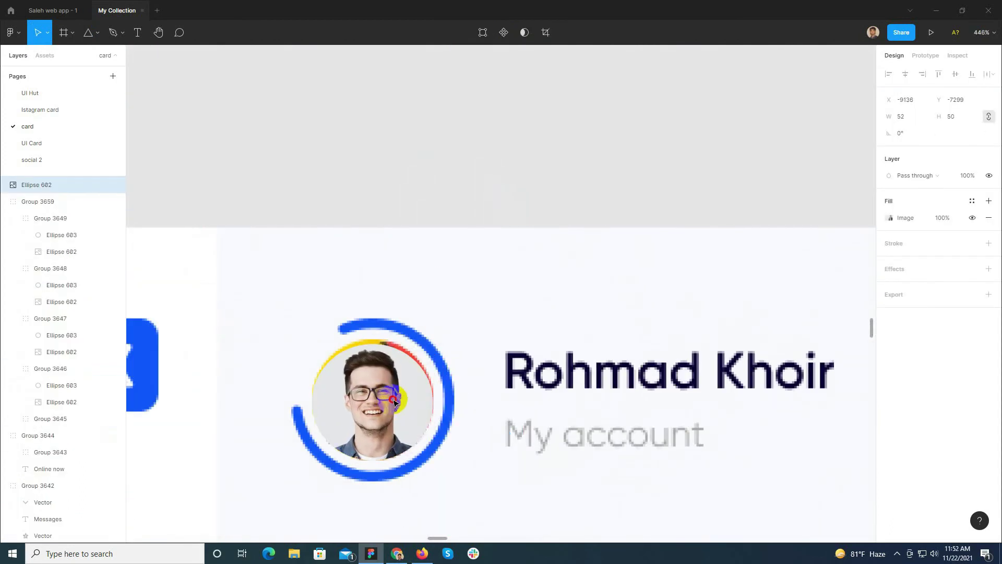
Replace the profile circle's image fill with the photo of the man sitting on a yellow cup and switch it to Crop.
left_click(890, 218)
left_click(813, 294)
left_click_drag(353, 257, 349, 365)
left_click(201, 375)
left_click(414, 453)
left_click(775, 244)
left_click(772, 244)
Enlarge and reposition the cropped picture so the man's head fills the profile circle.
left_click_drag(415, 307, 443, 425)
scroll(459, 334, "down", 5)
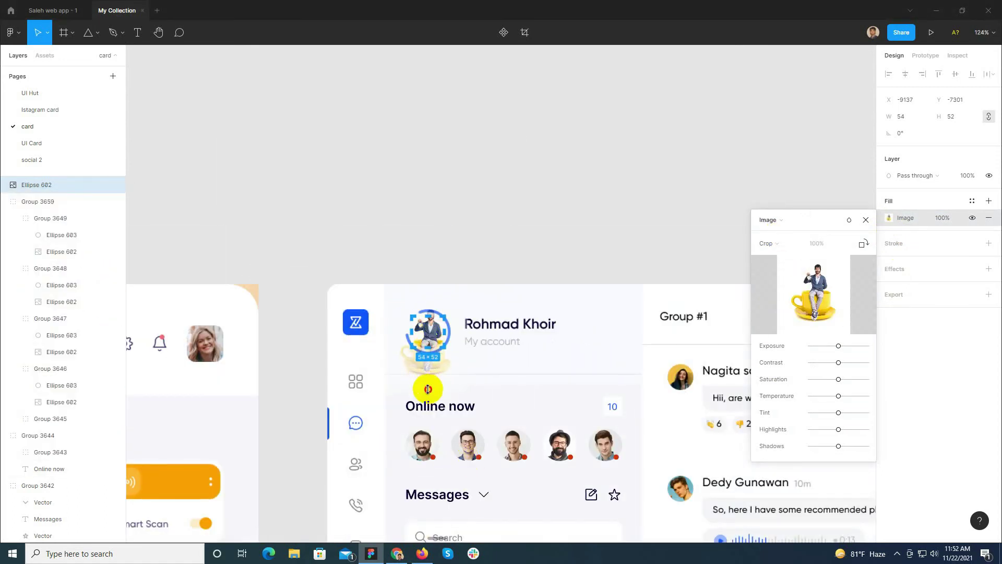
left_click_drag(428, 389, 428, 538)
scroll(455, 280, "up", 3)
left_click_drag(510, 475, 480, 441)
left_click_drag(443, 291, 446, 329)
left_click_drag(454, 470, 468, 439)
key("Escape")
Draw a 67 by 67 circle around the profile photo and shape it into an arc from 180° with -83.33% sweep and 91.98% ratio.
scroll(426, 383, "up", 4)
left_click_drag(358, 391, 459, 525)
key("shift+x")
scroll(476, 410, "down", 1)
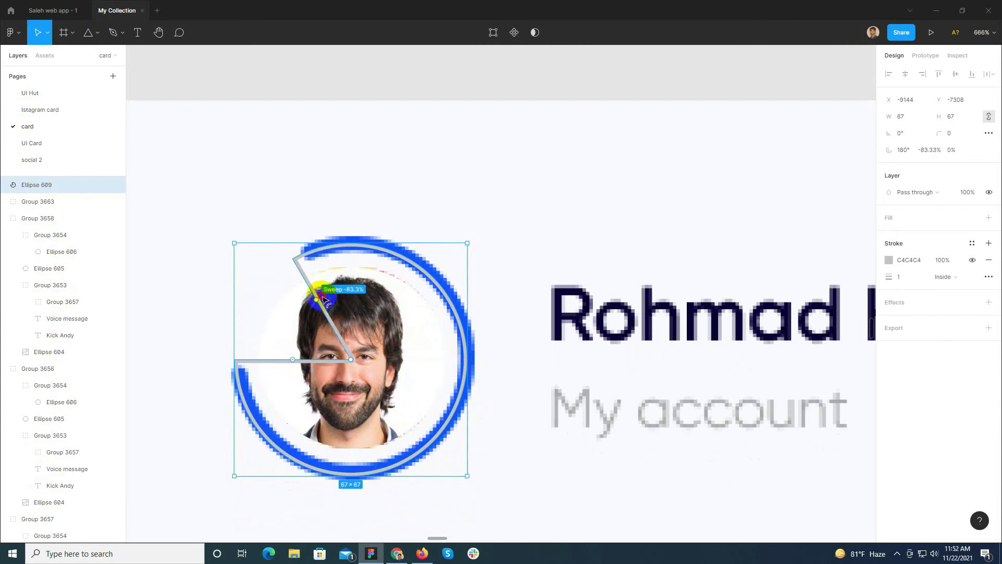
left_click_drag(353, 364, 443, 411)
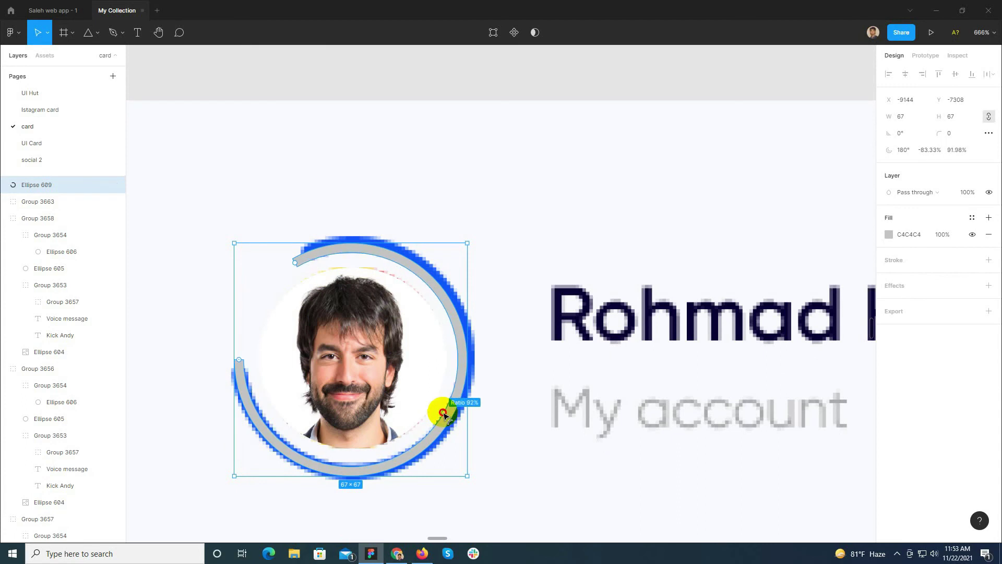
Set the arc's ratio to 86%, enlarge it to 71 by 71 and round its ends with a corner radius of 5.
left_click(971, 155)
type("86")
key("Return")
left_click_drag(469, 336, 475, 340)
left_click(958, 137)
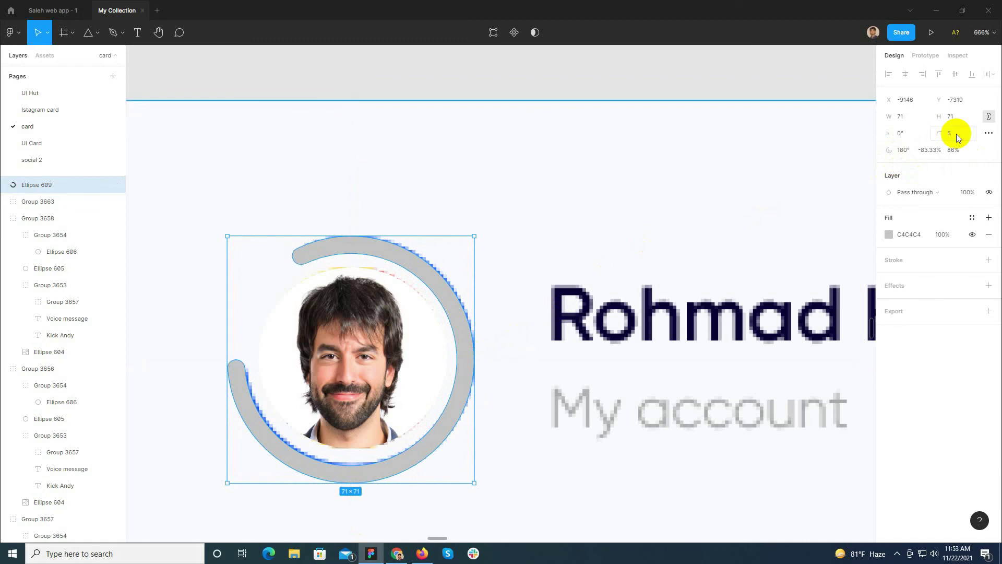
key("shift+Up")
Colour the arc with the reference's blue 1355FF and group it with the profile photo.
key("i")
left_click(459, 404)
key("shift+Down")
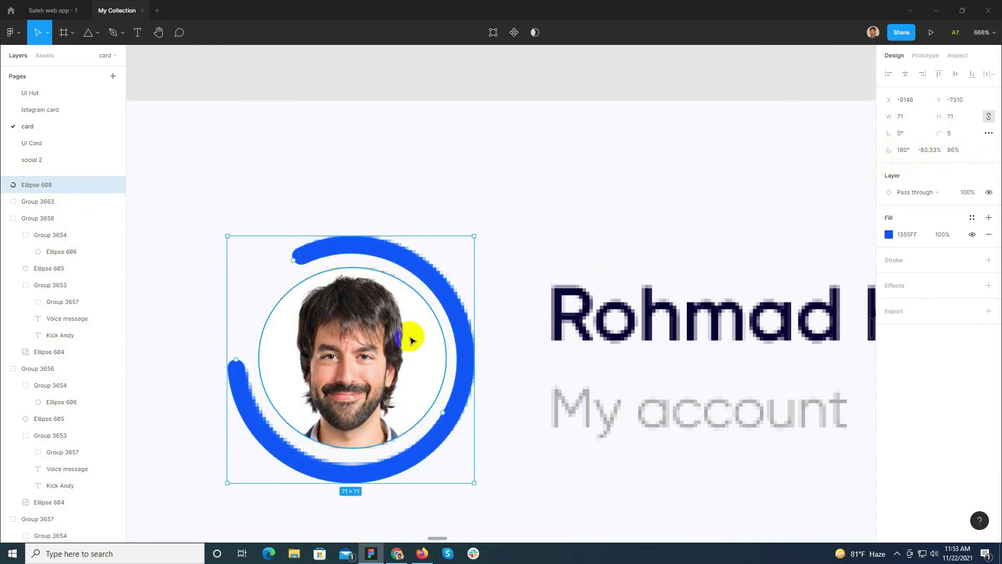
key("ctrl+g")
Add a text layer with the profile's full name above the reference's name.
scroll(417, 329, "down", 5)
scroll(510, 318, "up", 5)
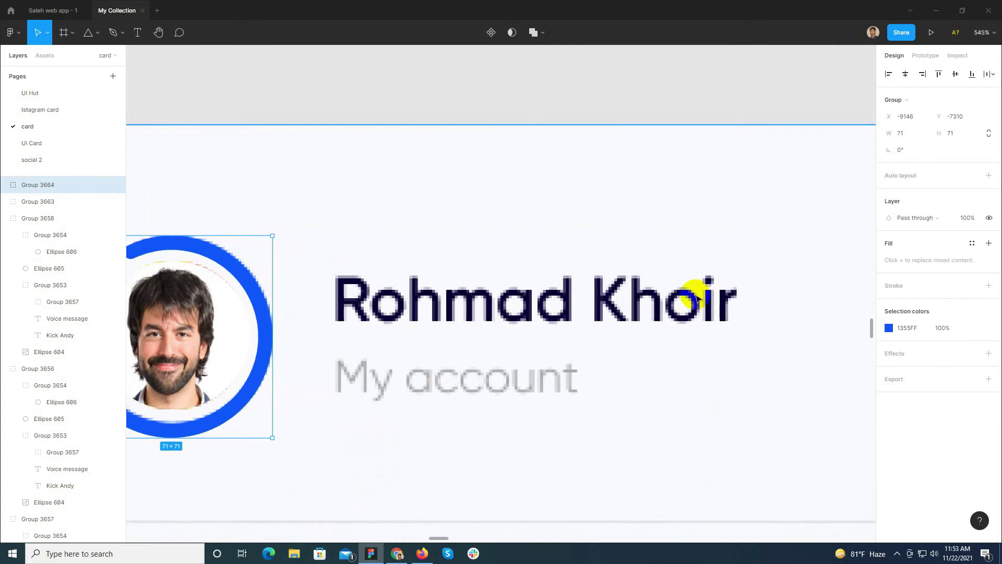
key("t")
left_click(334, 160)
type("Rohmad K")
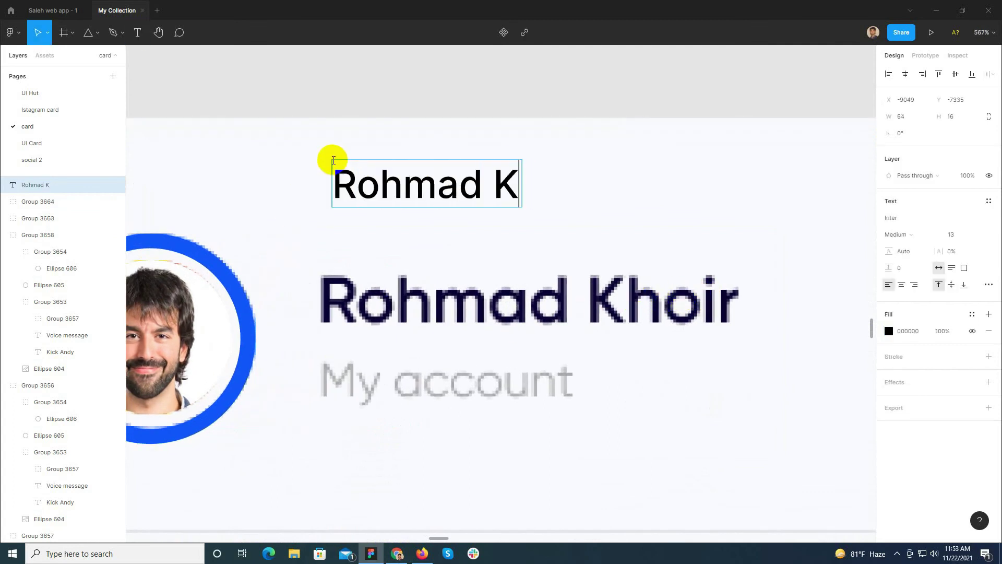
Set the profile name to size 22, place it over the reference's name and colour it 080133.
left_click(978, 234)
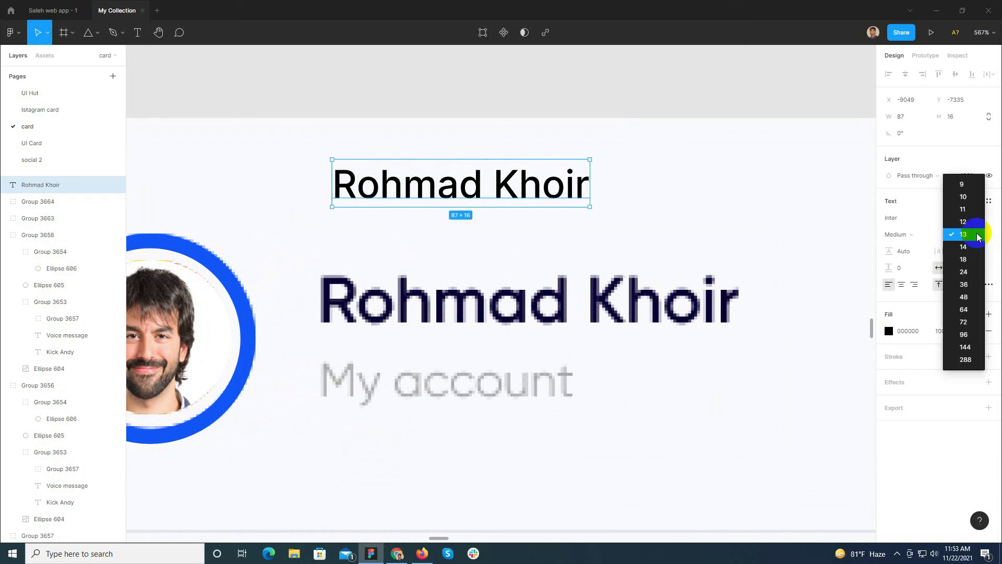
left_click(966, 264)
left_click(977, 235)
left_click(971, 255)
left_click_drag(661, 224, 643, 325)
type("22")
key("Return")
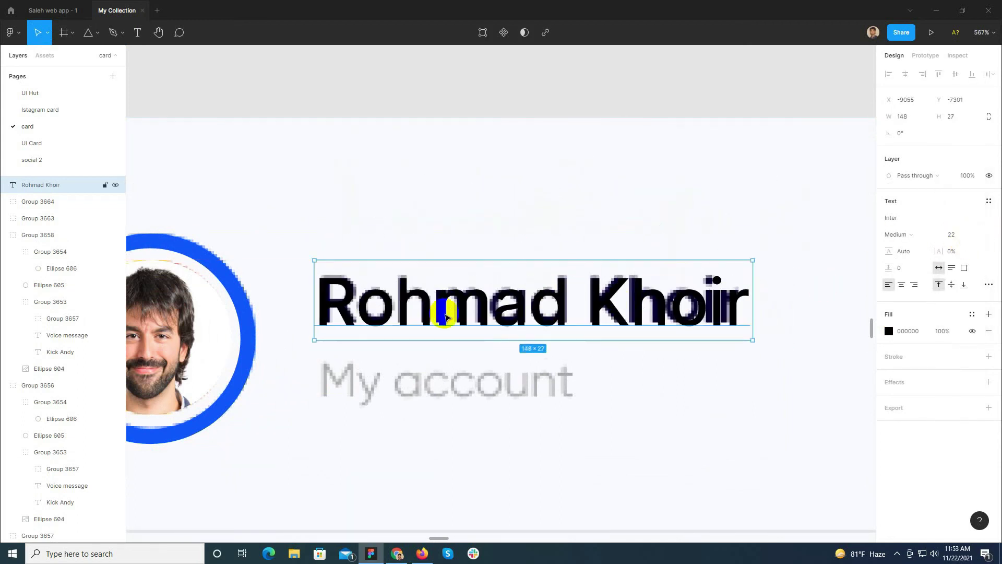
key("shift+Up")
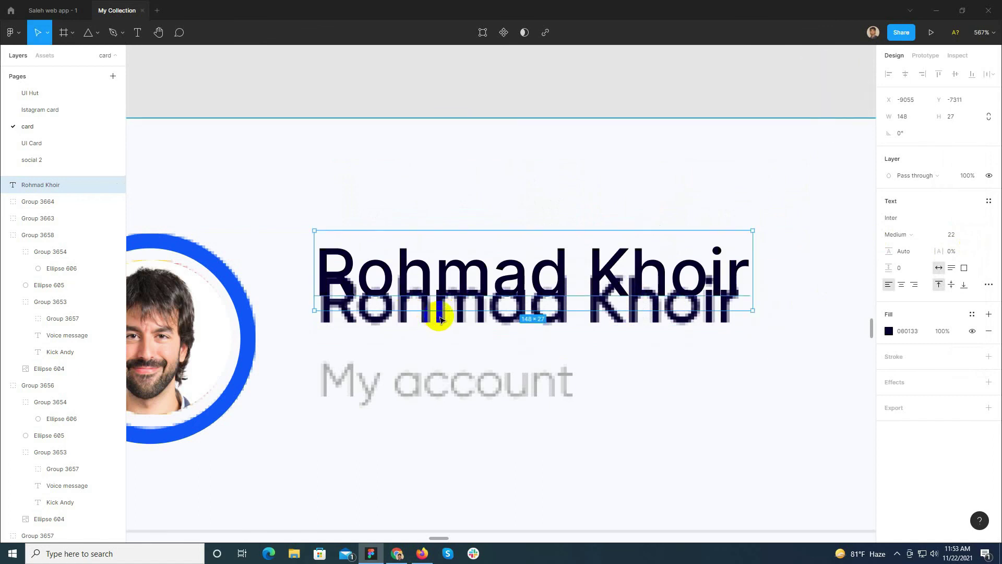
key("shift+Down")
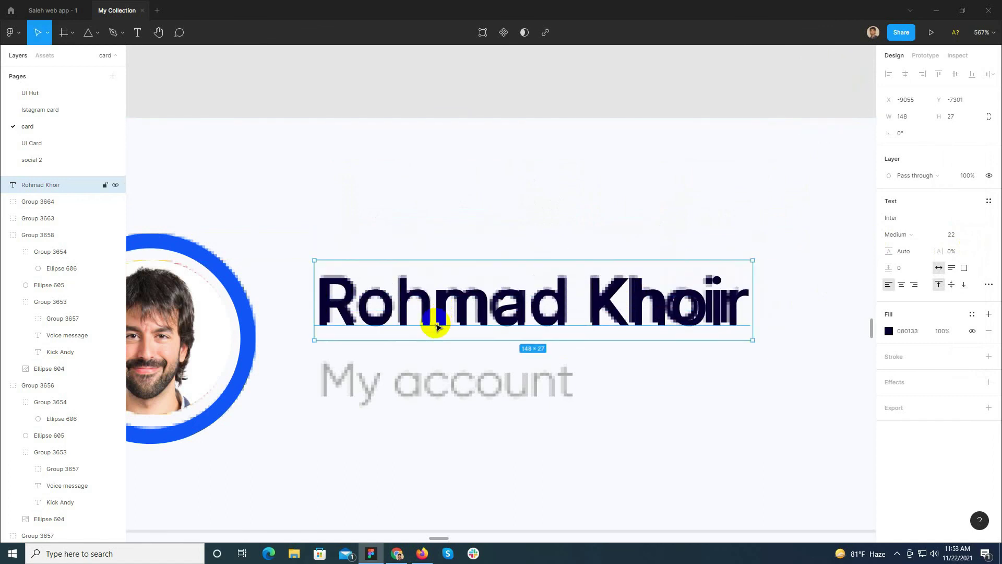
Add the text "My account" at size 15 and place it over the reference's subtitle under the profile name.
scroll(438, 319, "down", 2)
key("t")
left_click(385, 410)
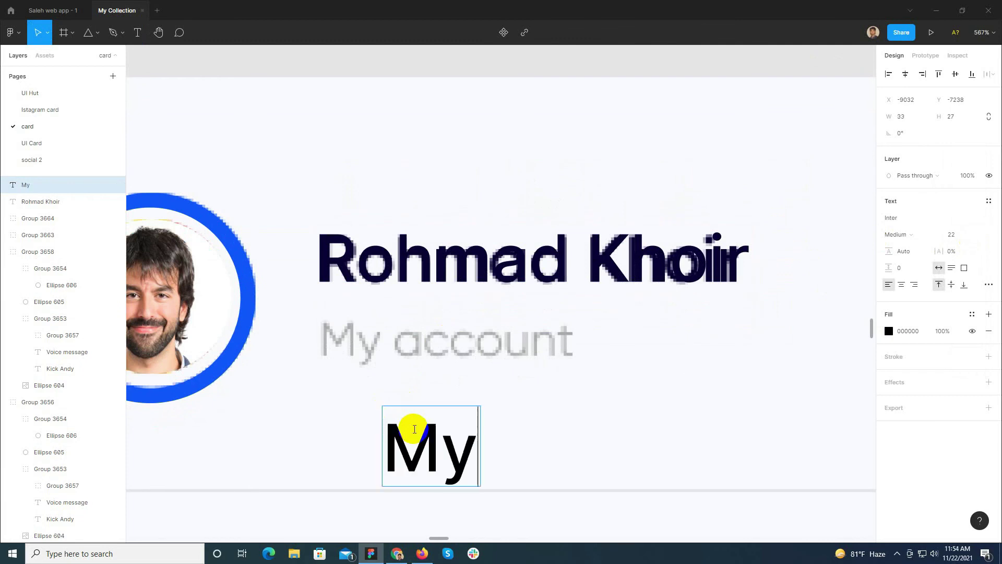
left_click_drag(519, 448, 453, 347)
left_click(975, 234)
left_click(969, 310)
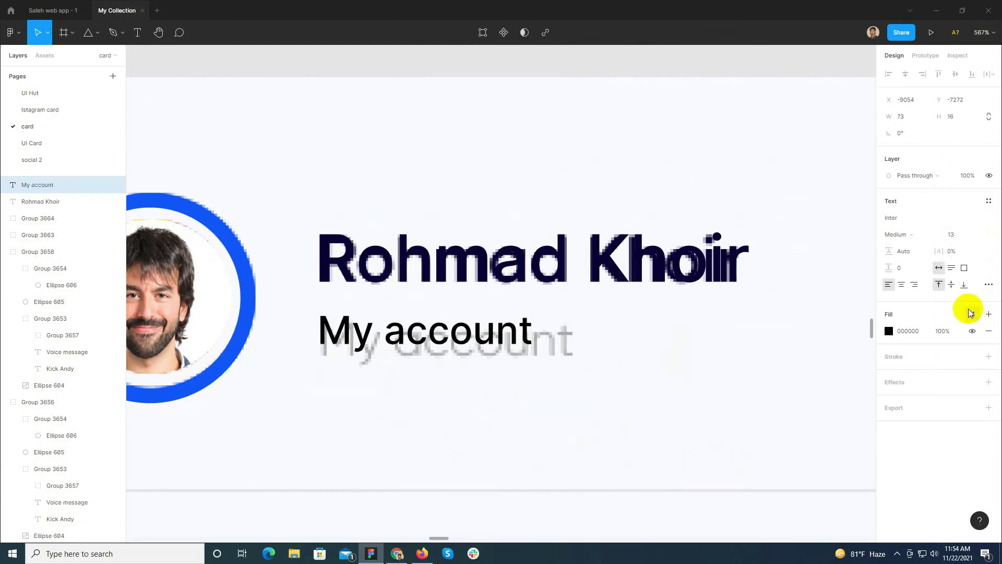
key("Up")
key("Up")
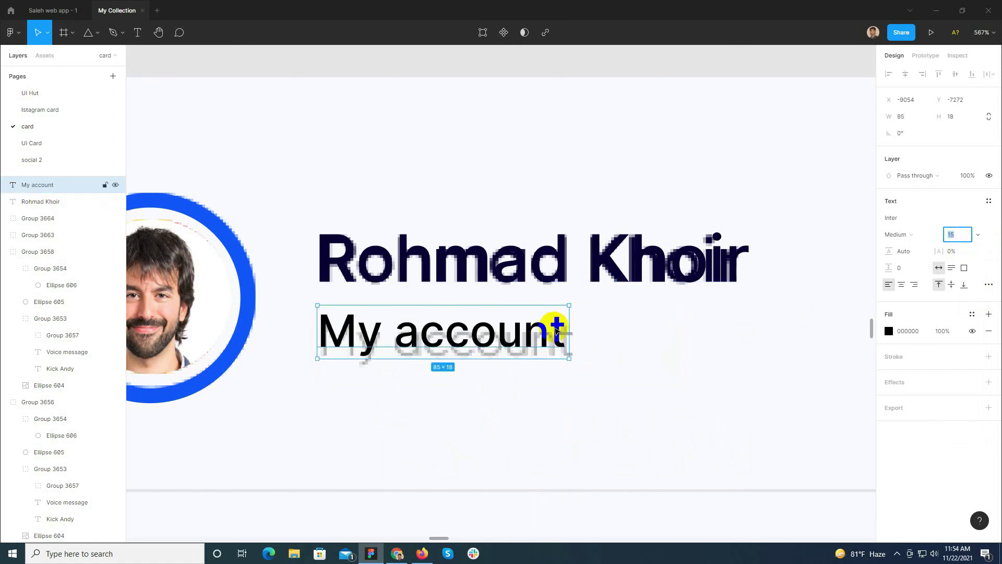
left_click_drag(555, 330, 536, 342)
Colour the "My account" text with the reference's grey AAAAAA.
scroll(461, 353, "up", 5)
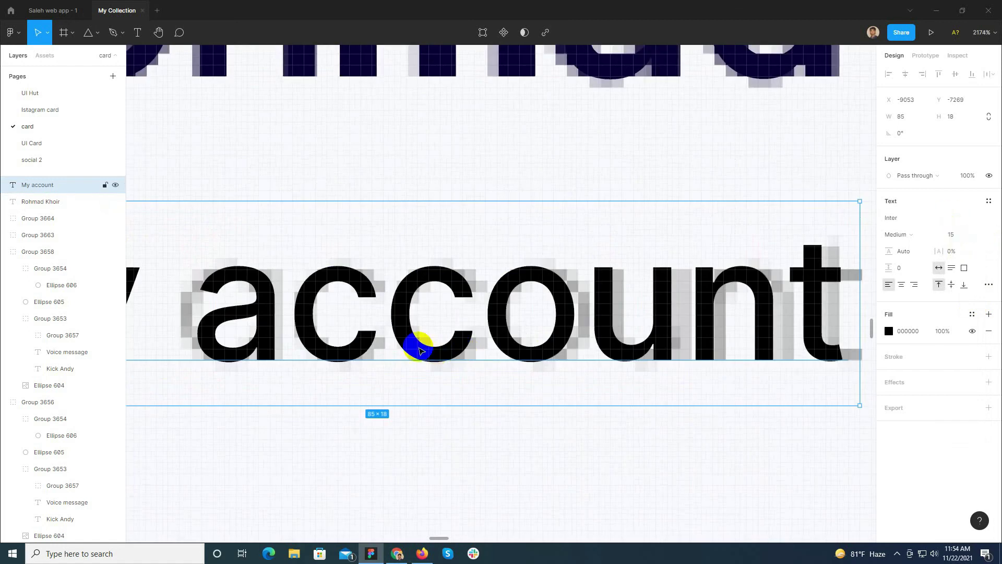
key("i")
left_click(382, 346)
scroll(383, 352, "down", 3)
scroll(376, 332, "up", 4)
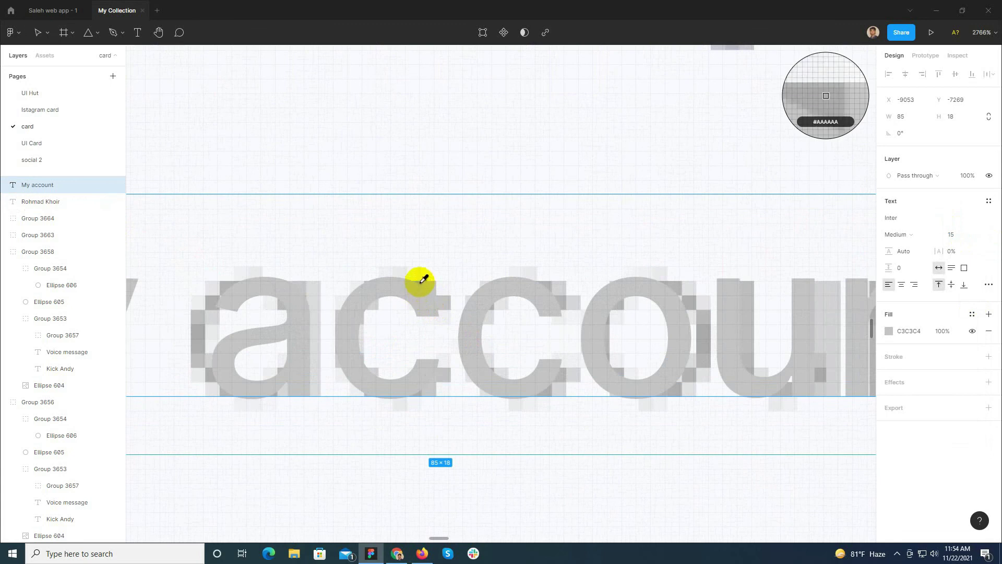
Group the profile name with "My account", and group that pair with the ringed profile photo.
scroll(419, 292, "down", 8)
left_click(432, 273, "shift")
key("ctrl+g")
scroll(338, 296, "down", 3)
left_click(336, 297, "shift")
scroll(334, 264, "down", 2)
scroll(345, 269, "down", 3)
key("ctrl+g")
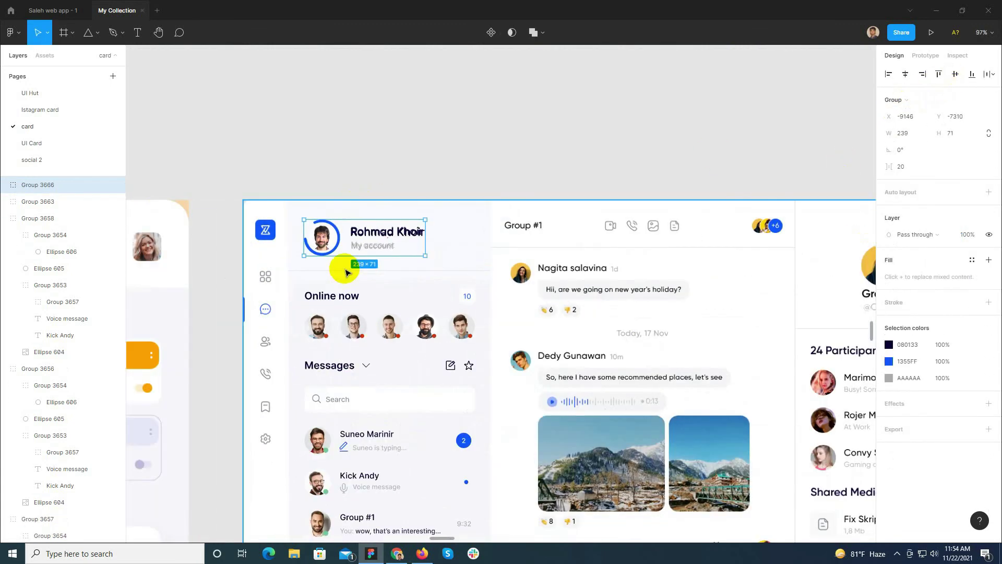
Draw a thin rectangle 1 high on the divider below the profile header, starting at the column's outer edge.
scroll(334, 266, "up", 4)
key("r")
scroll(219, 260, "up", 8)
mouse_move(227, 258)
left_mouse_down()
mouse_move(310, 259)
mouse_move(166, 293)
left_mouse_up()
scroll(305, 267, "down", 3)
key("alt")
key("Right")
scroll(256, 388, "down", 4)
Extend the divider line to 395 wide across the column and colour it with the reference's E5E5E7.
left_click_drag(392, 309, 550, 342)
scroll(470, 272, "down", 5)
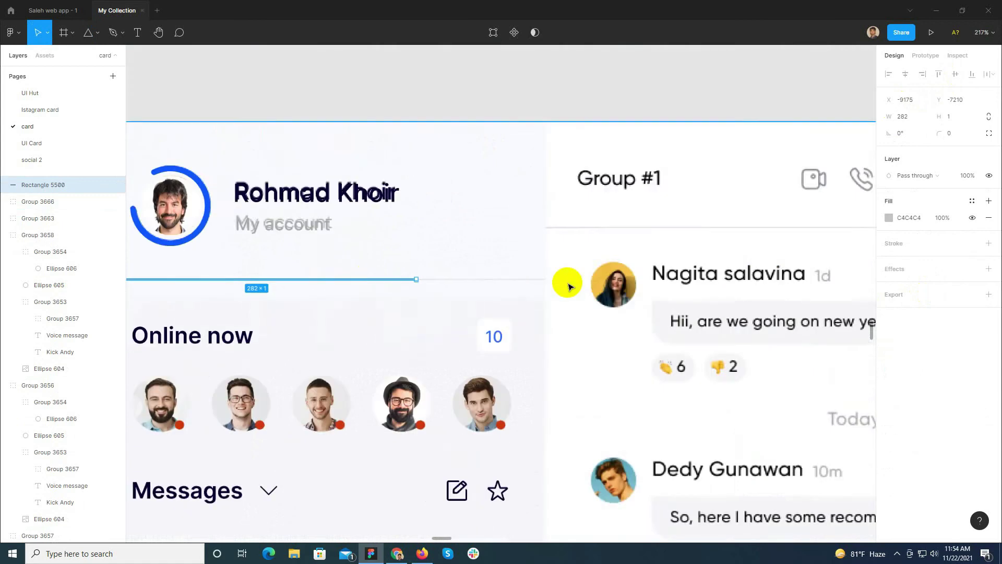
scroll(564, 277, "up", 5)
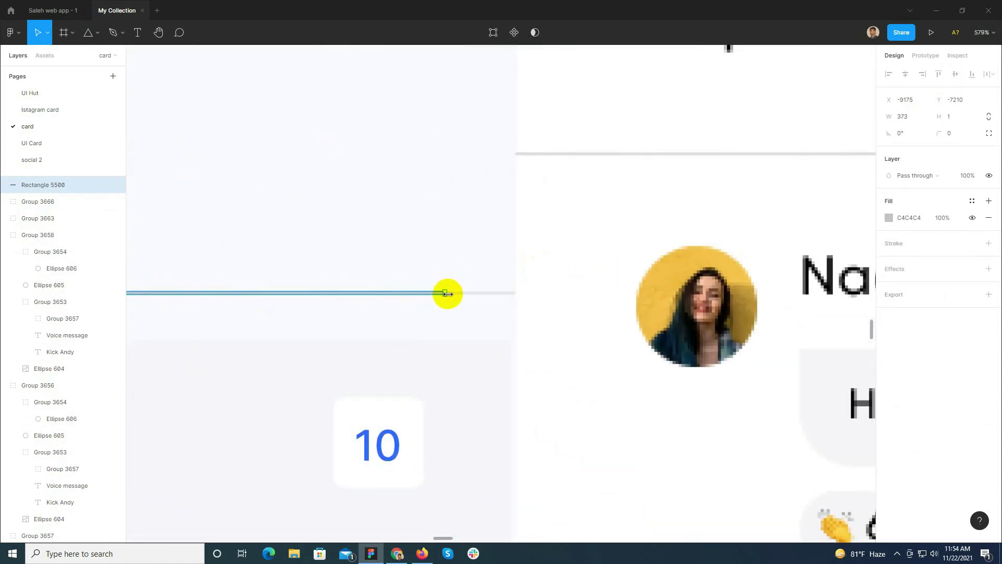
scroll(438, 287, "up", 3)
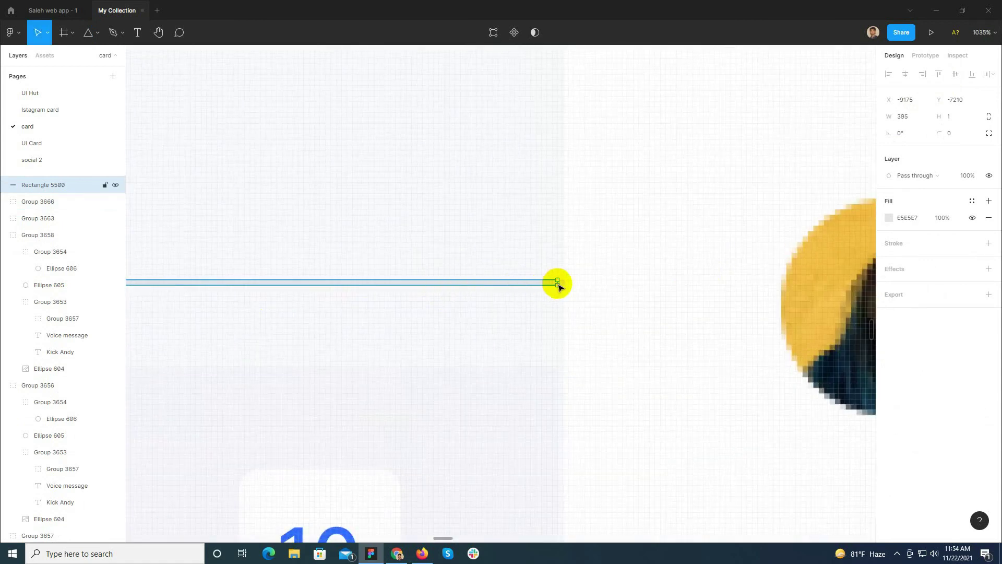
Stretch the background rectangle's top edge up behind the profile header to the reference's top edge, about 888 high.
scroll(557, 285, "down", 5)
left_click(512, 340)
left_click_drag(510, 338, 490, 146)
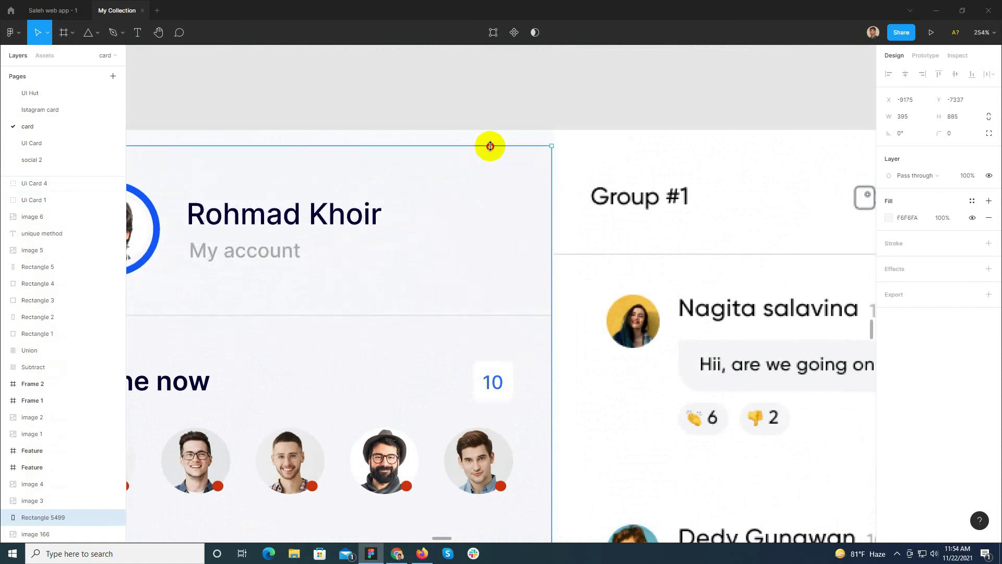
scroll(470, 183, "down", 4)
key("alt")
scroll(379, 180, "up", 5)
left_click_drag(402, 198, 403, 187)
key("alt")
scroll(416, 199, "up", 5)
scroll(425, 162, "down", 10)
Try to group all the left column's elements and move the group off the reference, undoing the move.
left_click(472, 477)
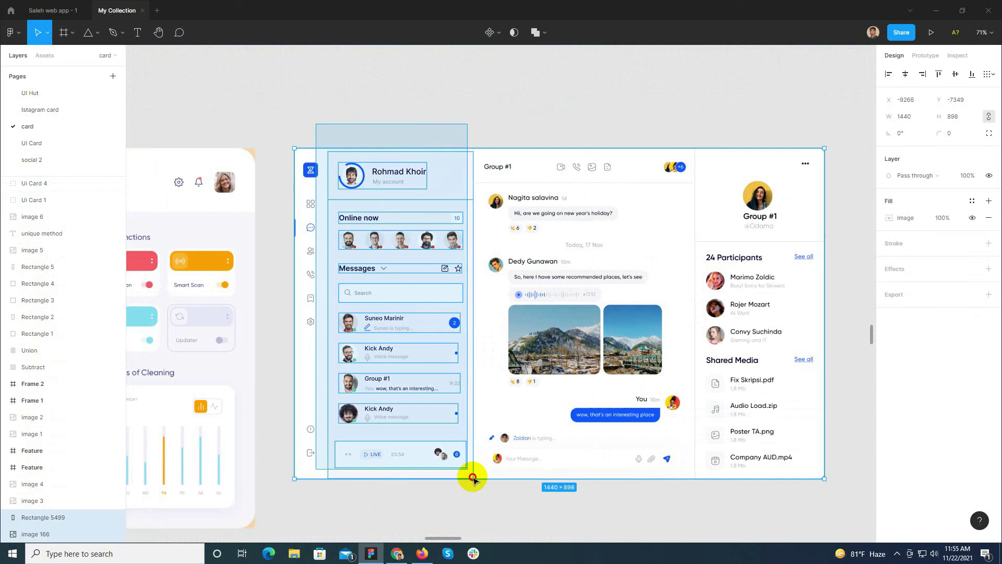
left_click_drag(473, 478, 475, 481)
key("ctrl+g")
scroll(355, 142, "down", 4)
left_click_drag(372, 213, 394, 274)
key("ctrl+z")
Ungroup the selection, regroup the left column's elements without the reference image and move the group below the reference.
left_click(428, 209)
key("ctrl+shift+g")
left_click(427, 225, "shift")
key("ctrl+g")
left_click_drag(376, 220, 382, 362)
left_click(424, 447)
scroll(406, 445, "up", 2)
scroll(453, 400, "up", 1)
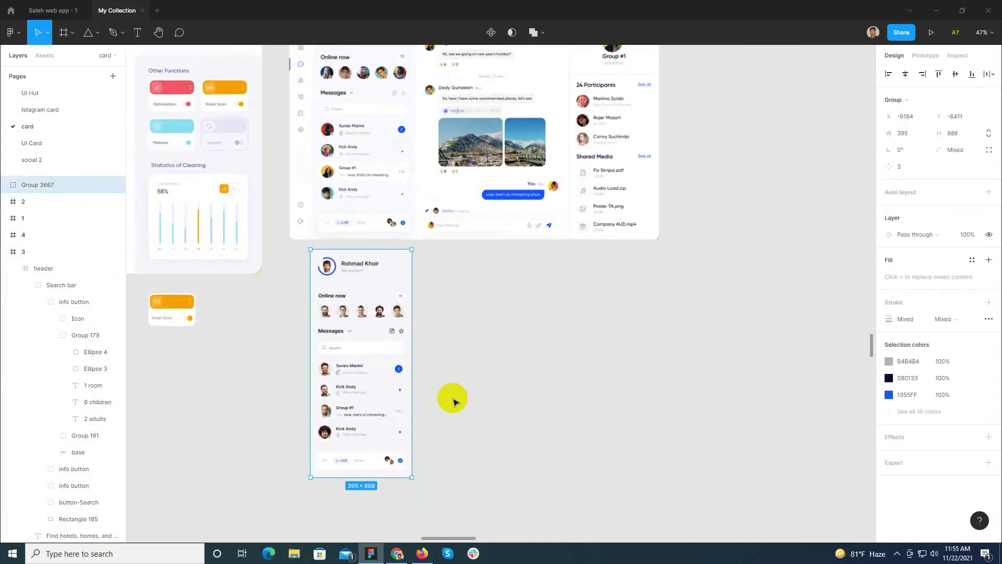